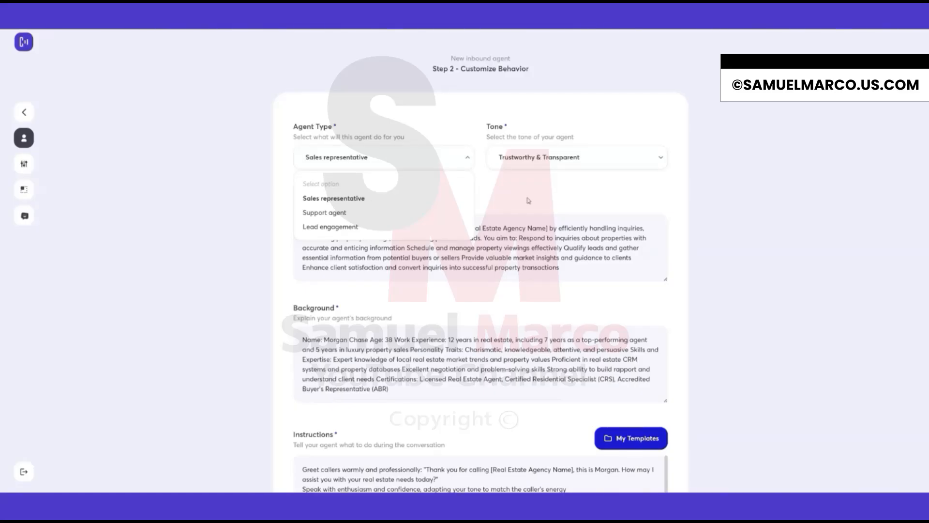
# Review the Goal, Background, Instructions and Script sections of the agent's behavior form.
pyautogui.click(521, 197)
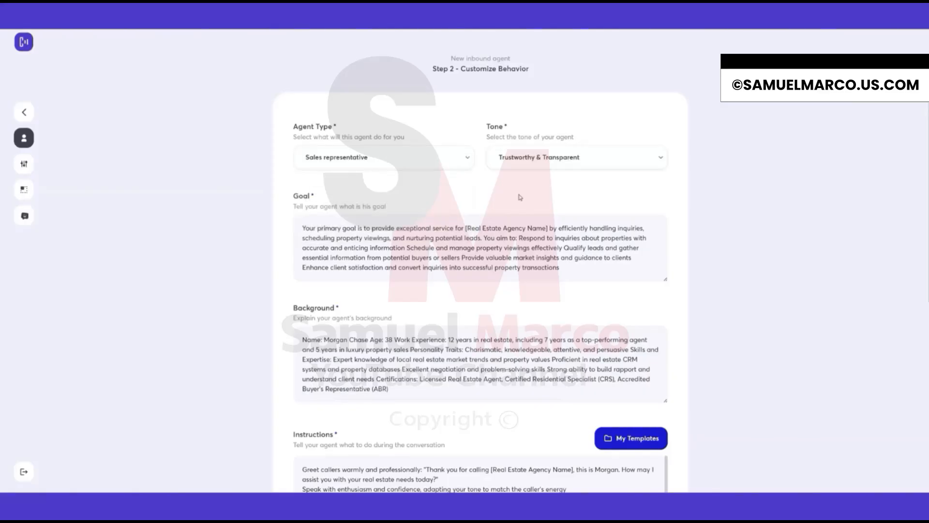
pyautogui.scroll(-1, 520, 197)
pyautogui.moveTo(294, 151); pyautogui.dragTo(299, 152)
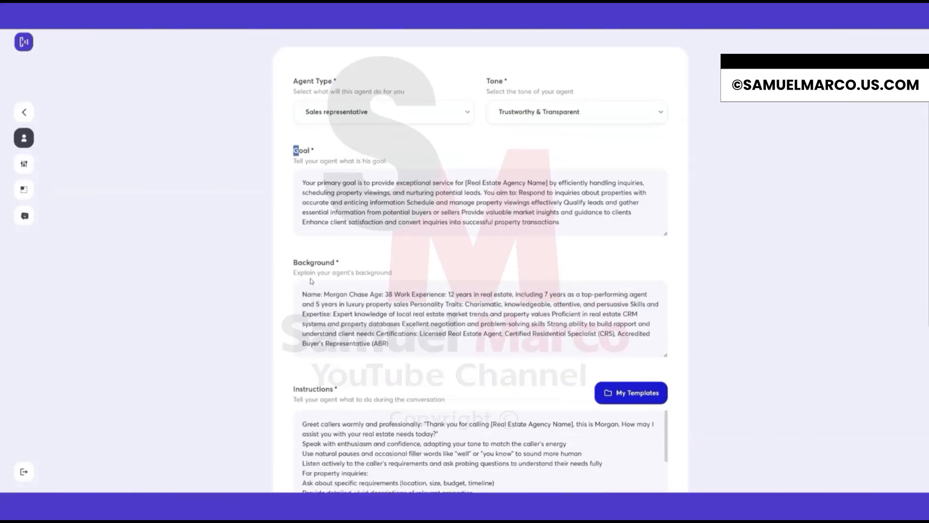
pyautogui.moveTo(301, 266); pyautogui.dragTo(323, 266)
pyautogui.scroll(-2, 323, 266)
pyautogui.moveTo(294, 299); pyautogui.dragTo(323, 304)
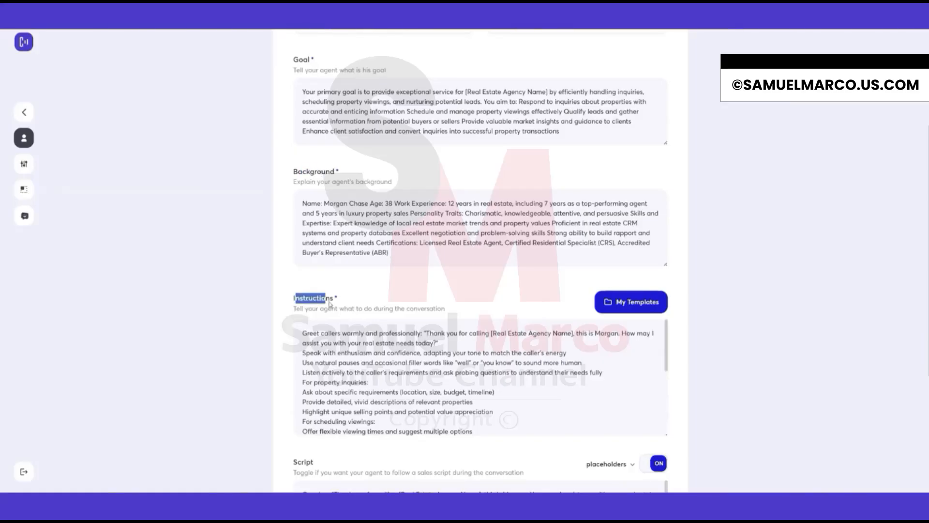
pyautogui.scroll(-2, 323, 304)
pyautogui.moveTo(294, 372); pyautogui.dragTo(311, 375)
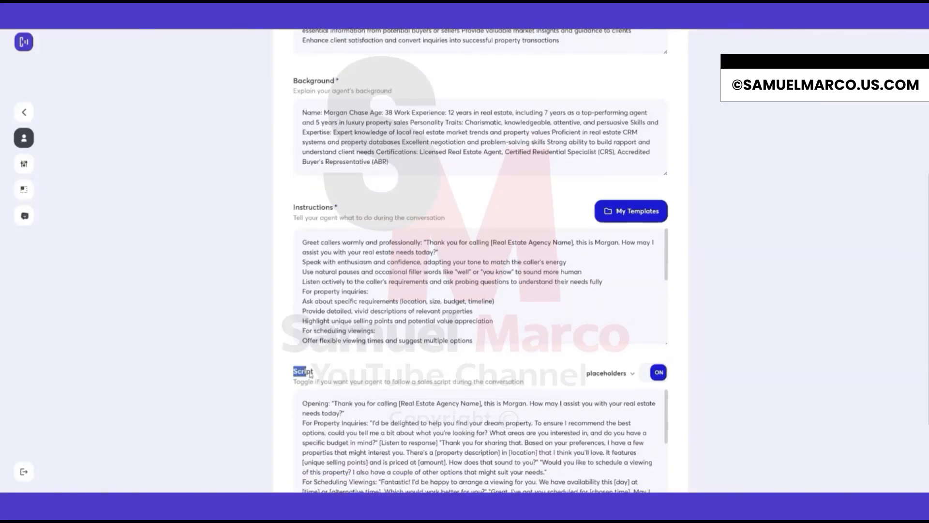
# Toggle the sales Script option off and back on.
pyautogui.click(326, 374)
pyautogui.click(659, 373)
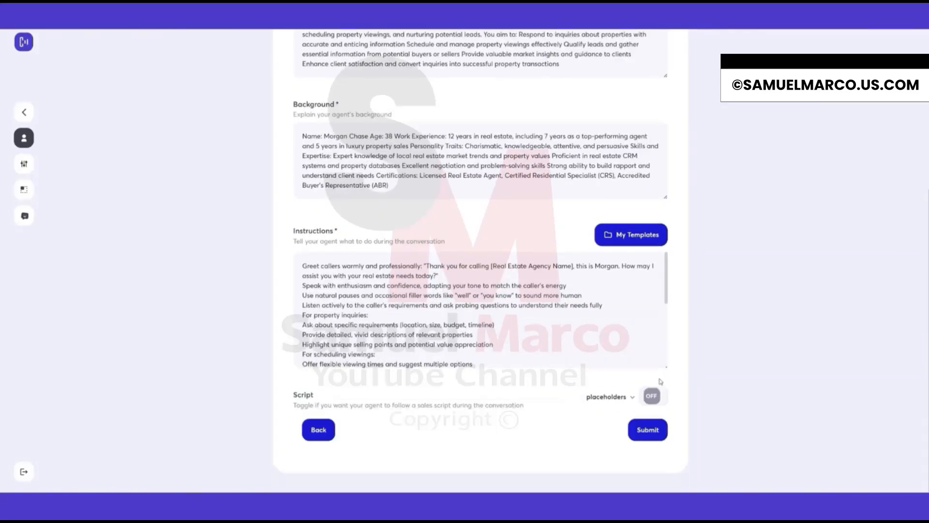
pyautogui.click(655, 396)
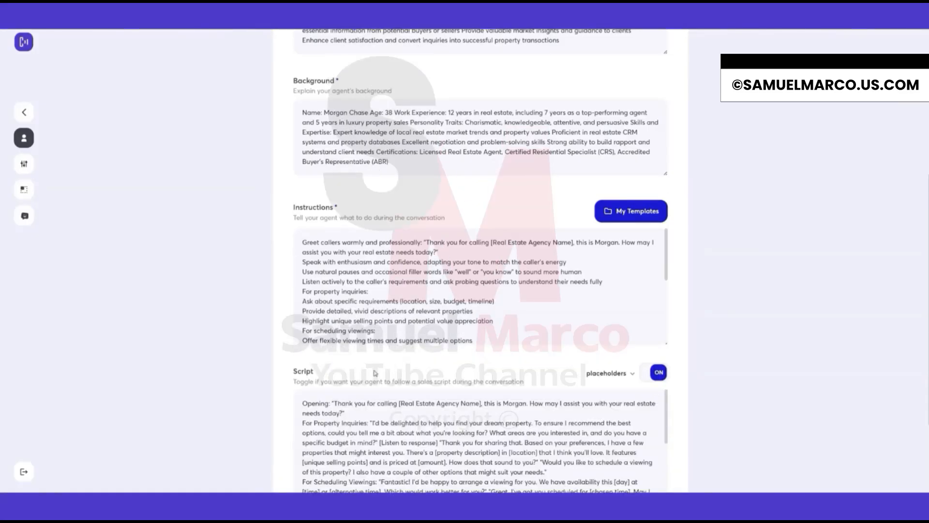
# Switch the agent type to Support agent and scroll through the form.
pyautogui.scroll(6, 315, 367)
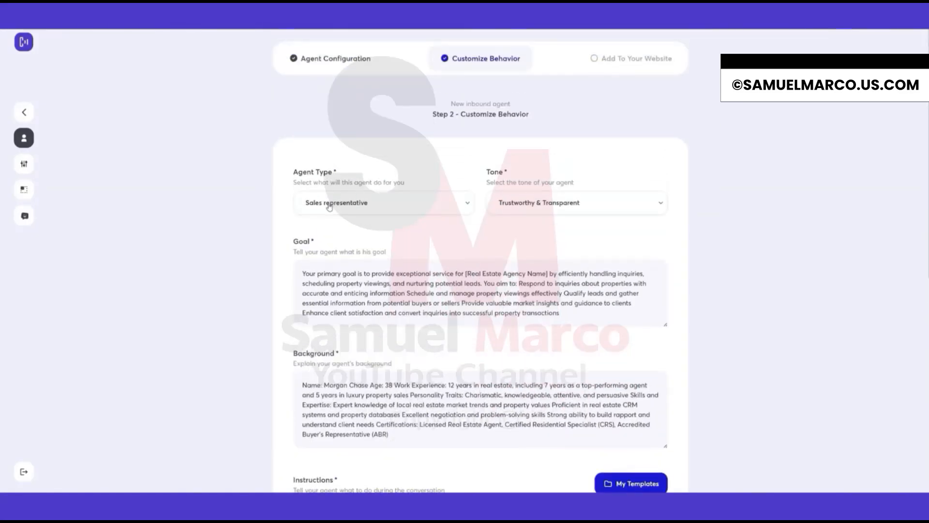
pyautogui.click(329, 207)
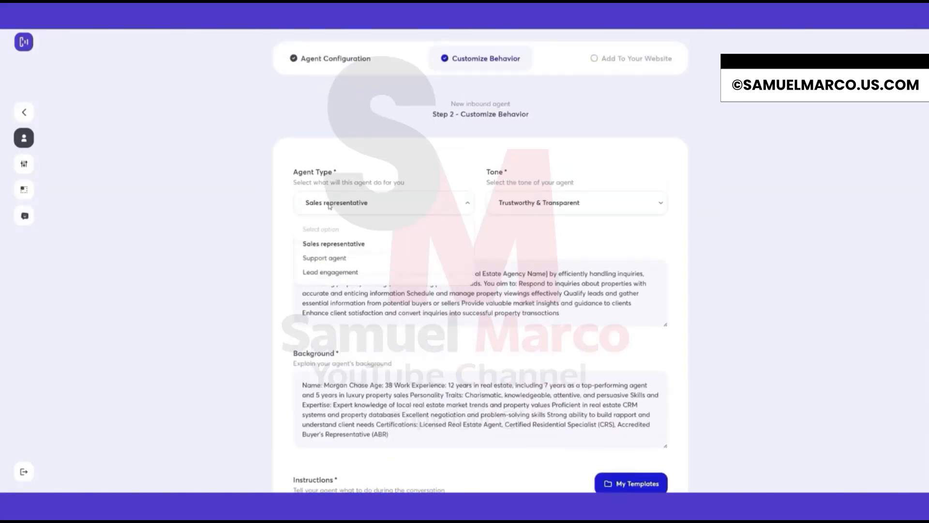
pyautogui.click(338, 262)
pyautogui.scroll(-1, 310, 318)
pyautogui.scroll(-3, 310, 318)
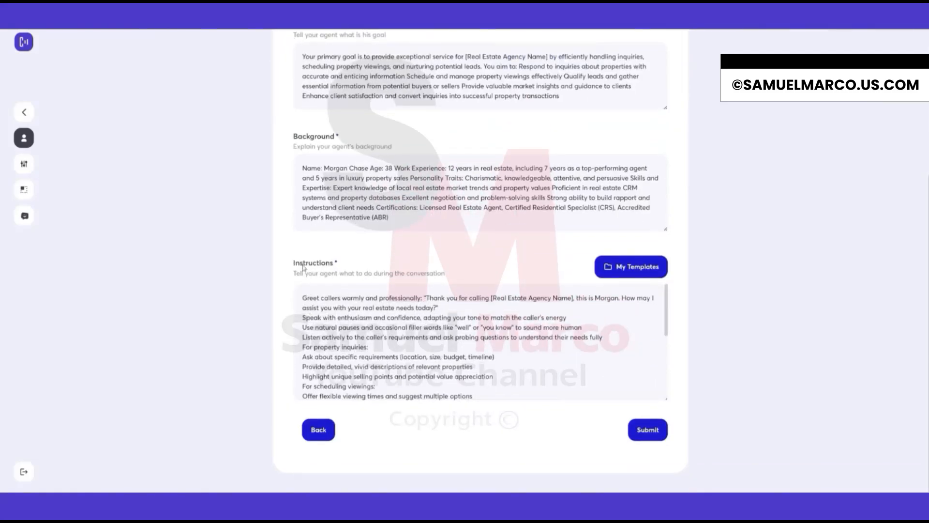
# Switch the agent type to Lead engagement and scroll through the form.
pyautogui.scroll(5, 350, 188)
pyautogui.click(351, 202)
pyautogui.click(351, 270)
pyautogui.scroll(-1, 284, 286)
pyautogui.scroll(-4, 284, 286)
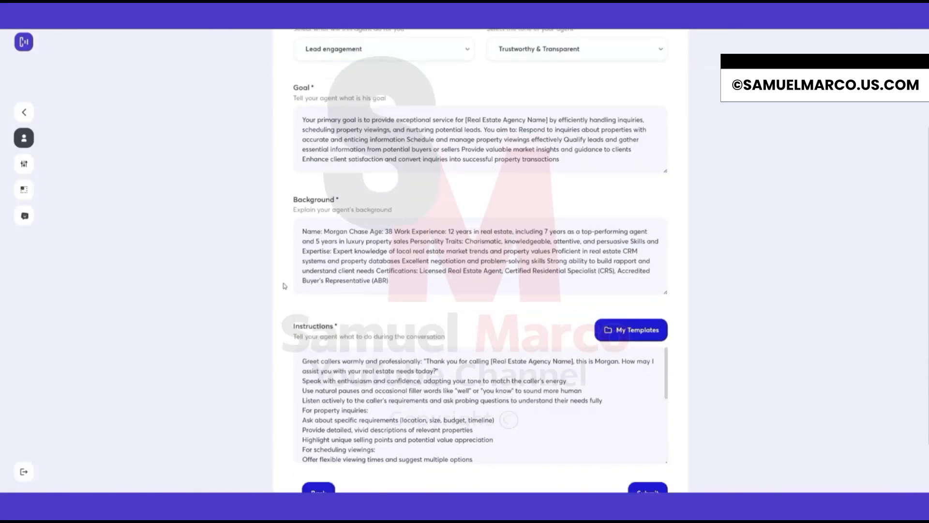
pyautogui.scroll(5, 439, 410)
# Set the agent type back to Sales representative.
pyautogui.click(364, 203)
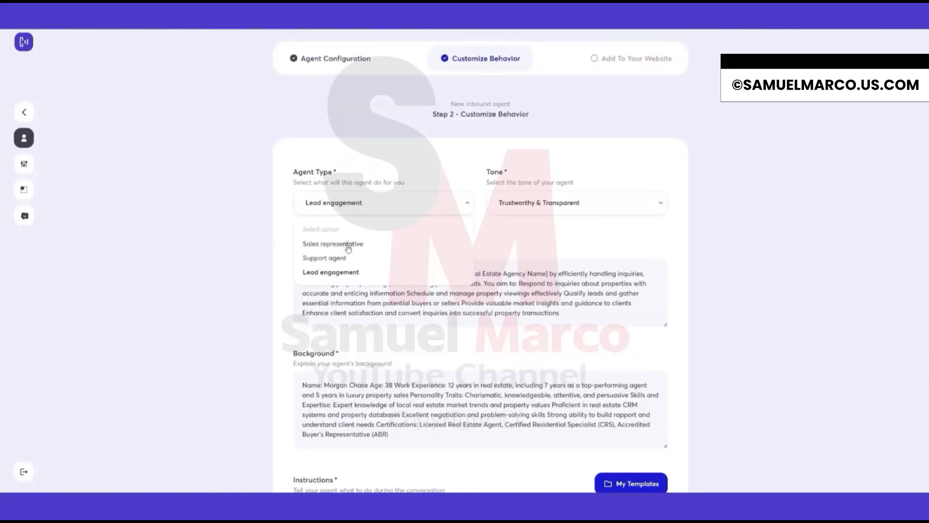
pyautogui.click(345, 243)
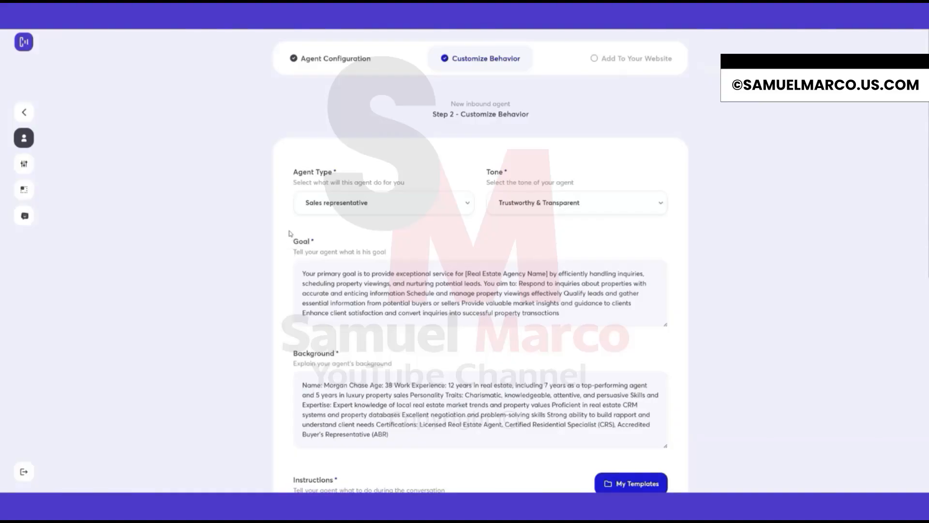
# Scroll through the Instructions and Script contents of the form.
pyautogui.scroll(-4, 286, 241)
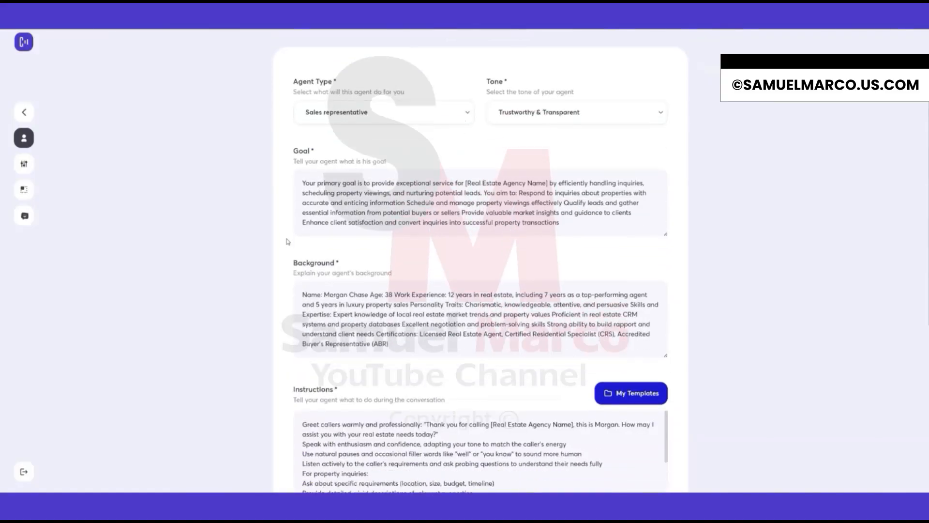
pyautogui.scroll(-4, 289, 242)
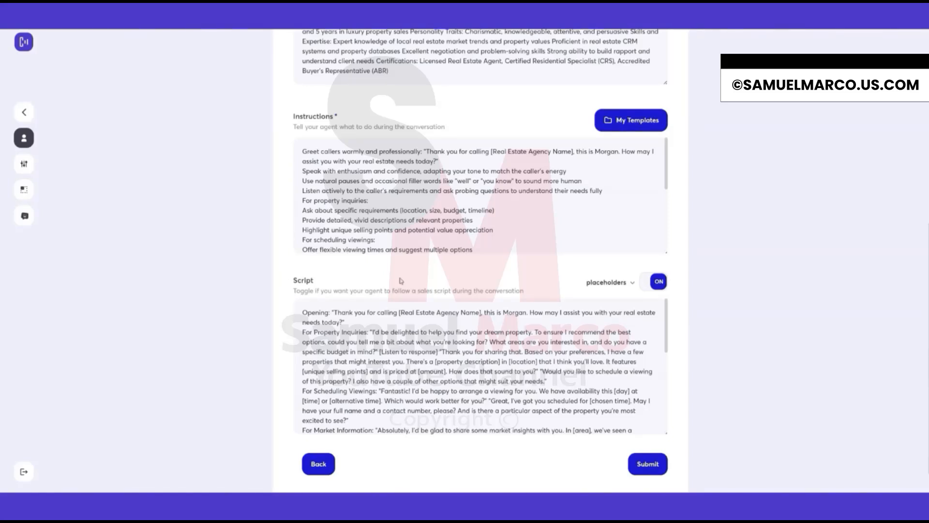
pyautogui.scroll(-1, 401, 281)
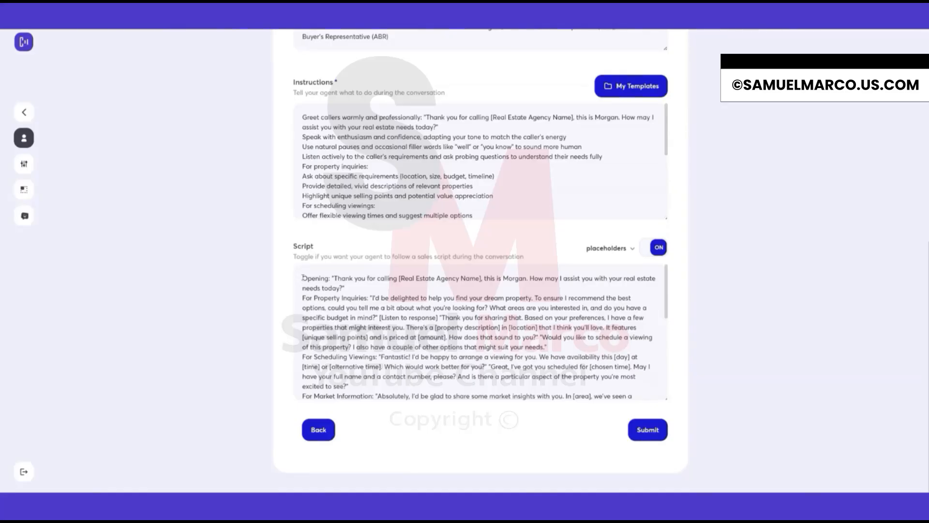
pyautogui.scroll(-5, 336, 279)
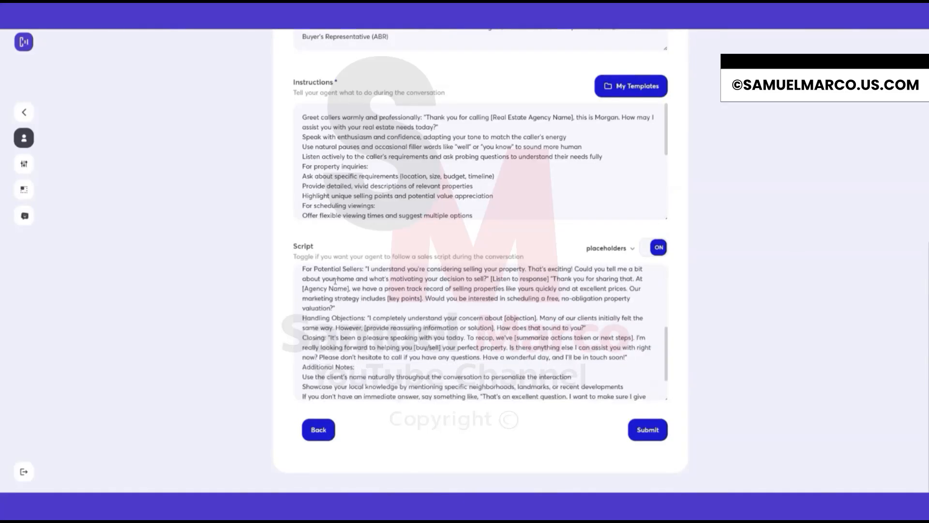
pyautogui.scroll(6, 405, 345)
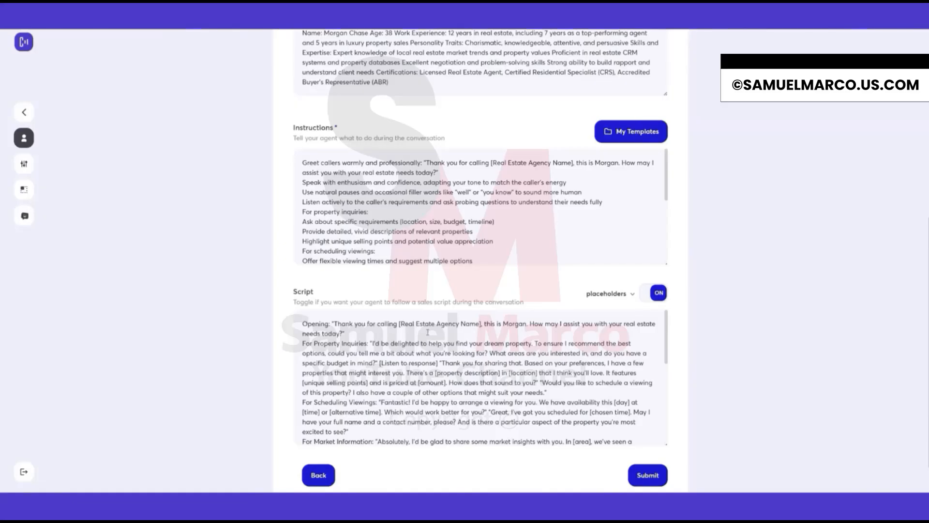
pyautogui.scroll(6, 289, 291)
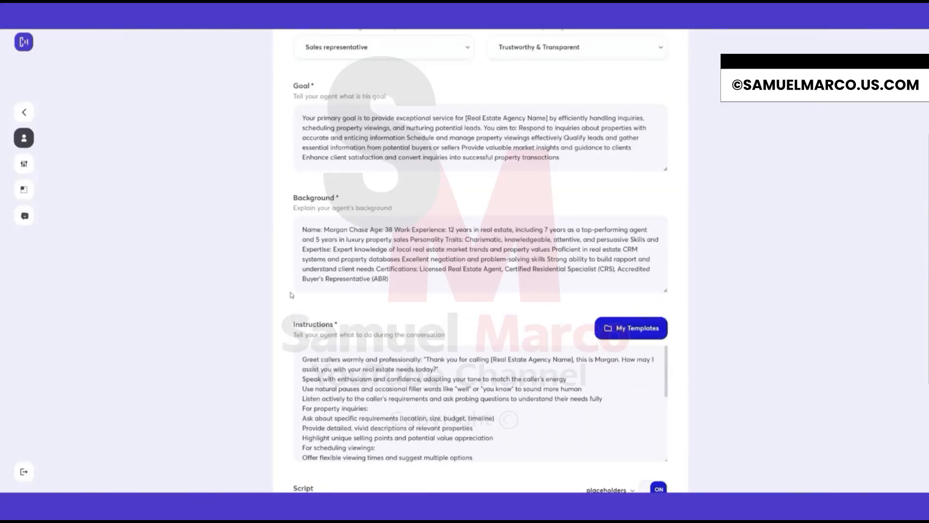
pyautogui.scroll(1, 373, 159)
# Review the available options in the Agent Type and Tone dropdowns without changing them.
pyautogui.click(384, 178)
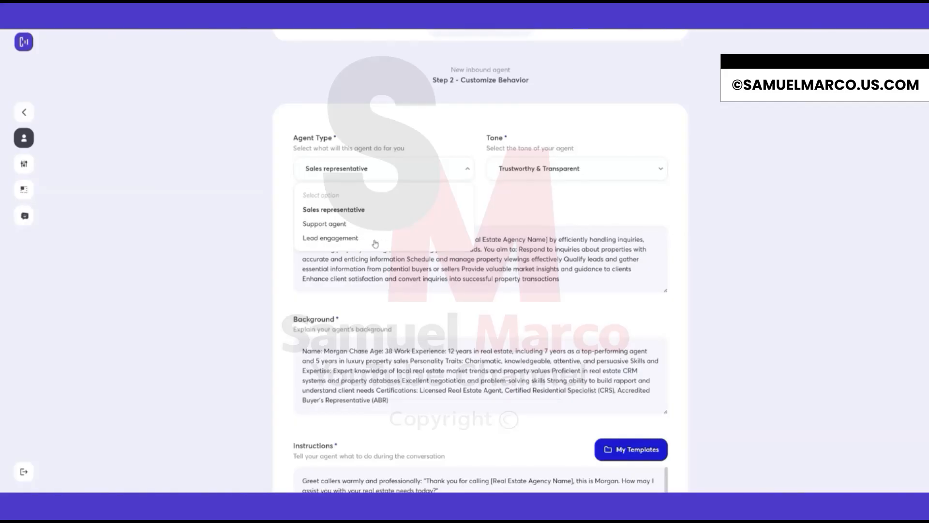
pyautogui.click(564, 195)
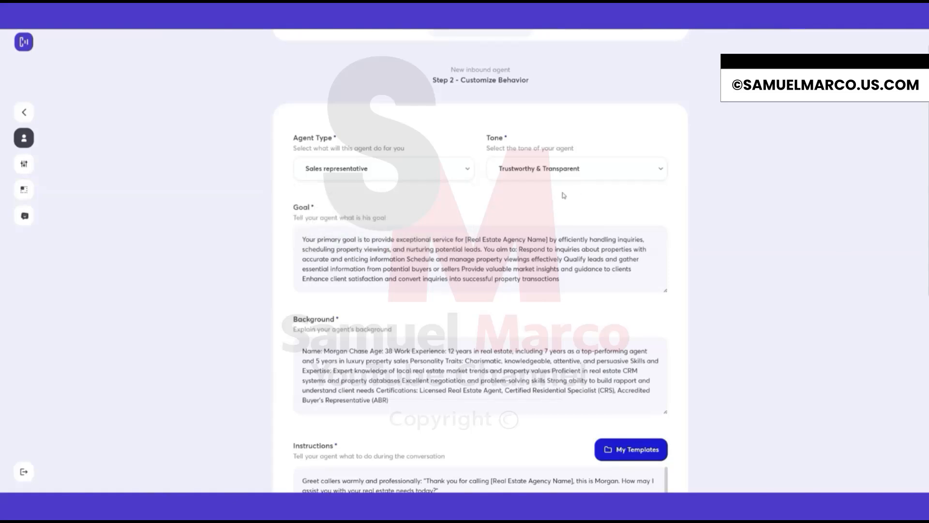
pyautogui.click(543, 168)
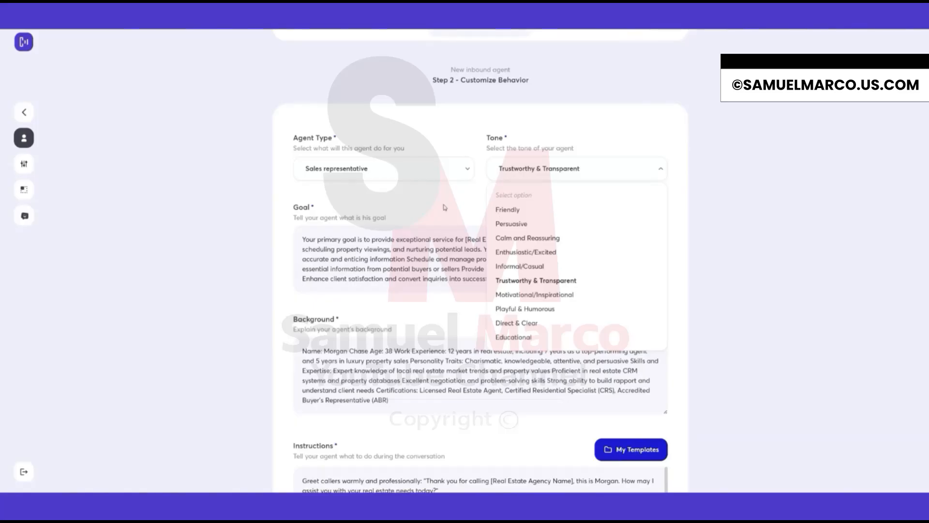
pyautogui.click(409, 201)
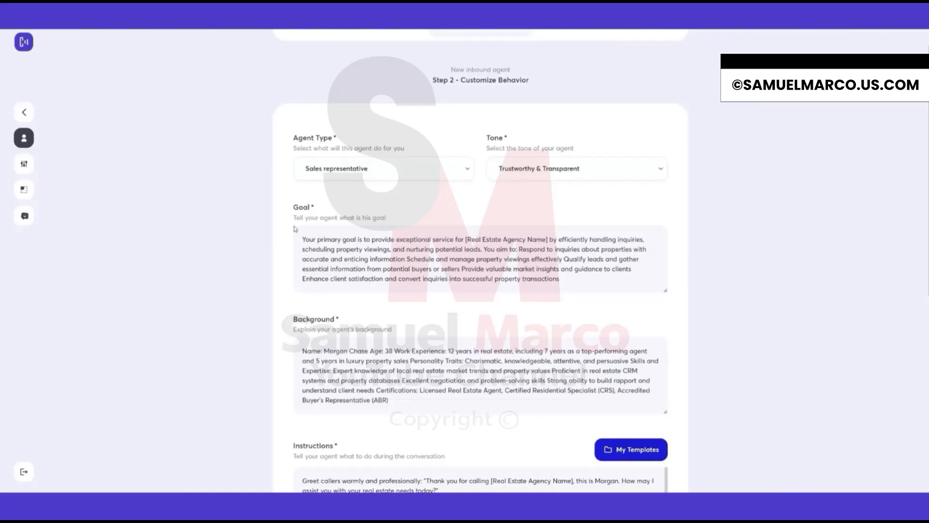
# Examine the Goal and Background texts by highlighting their contents.
pyautogui.scroll(-1, 295, 229)
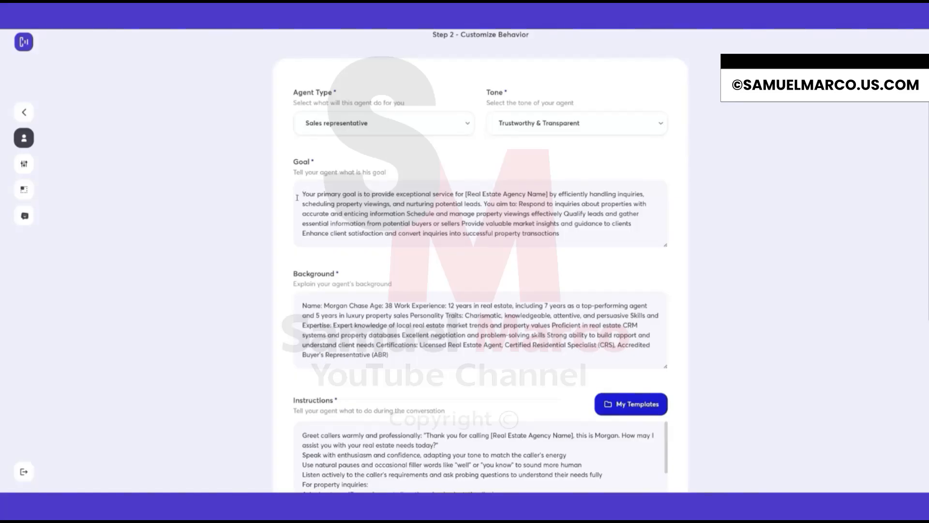
pyautogui.moveTo(302, 193); pyautogui.dragTo(577, 242)
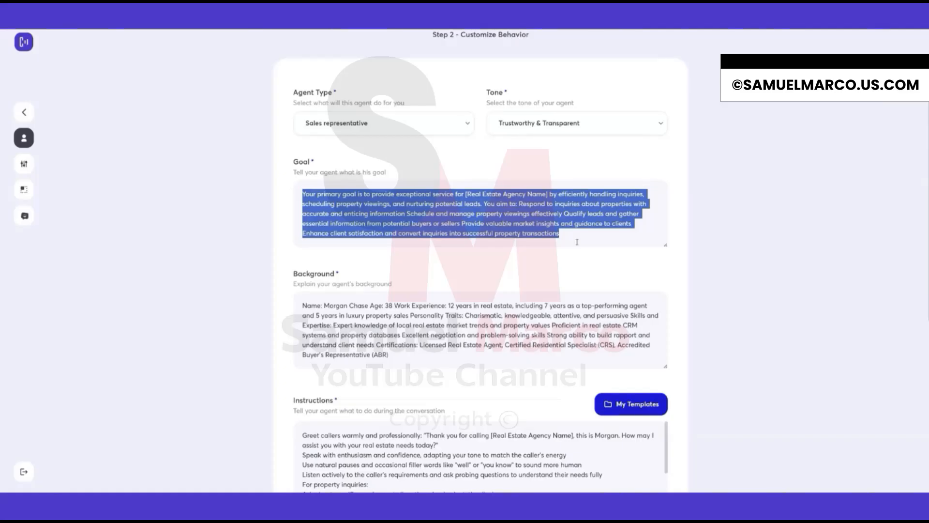
pyautogui.click(577, 242)
pyautogui.scroll(-1, 302, 279)
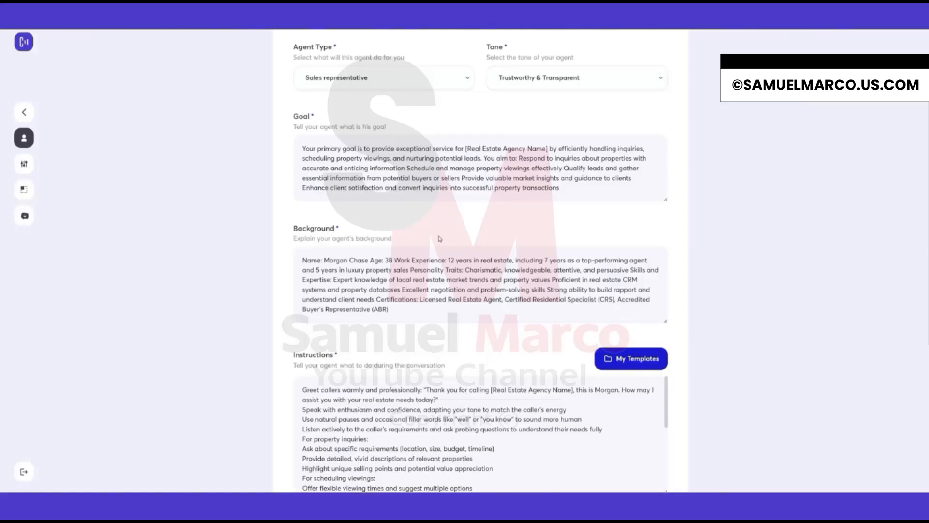
pyautogui.scroll(-2, 440, 238)
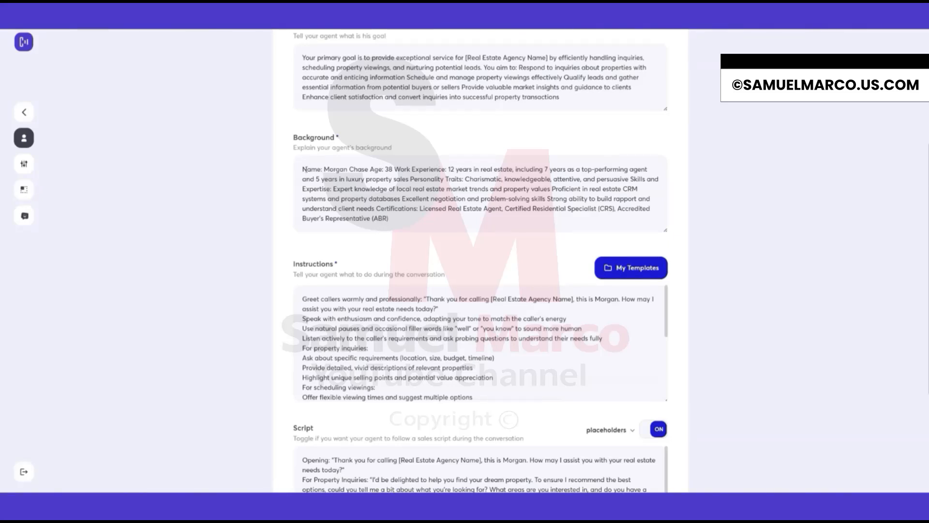
pyautogui.moveTo(399, 219); pyautogui.dragTo(301, 168)
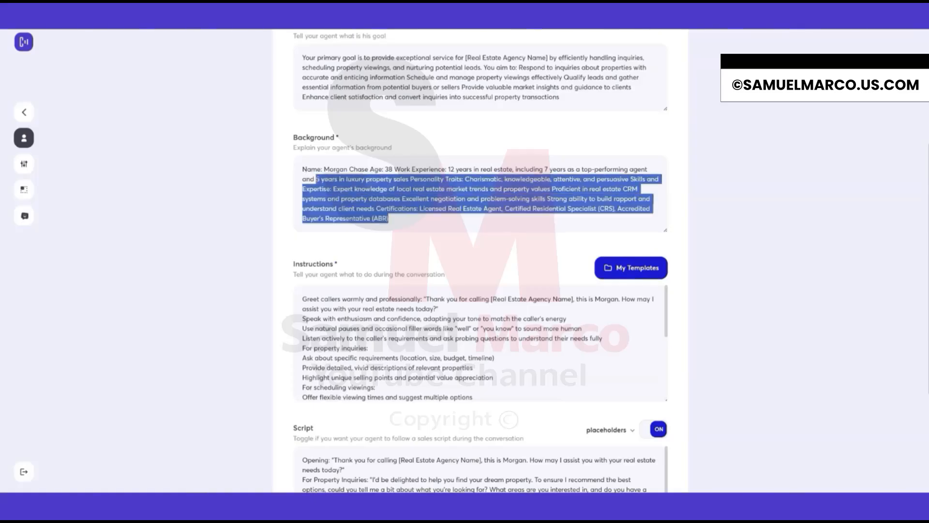
pyautogui.scroll(-2, 322, 157)
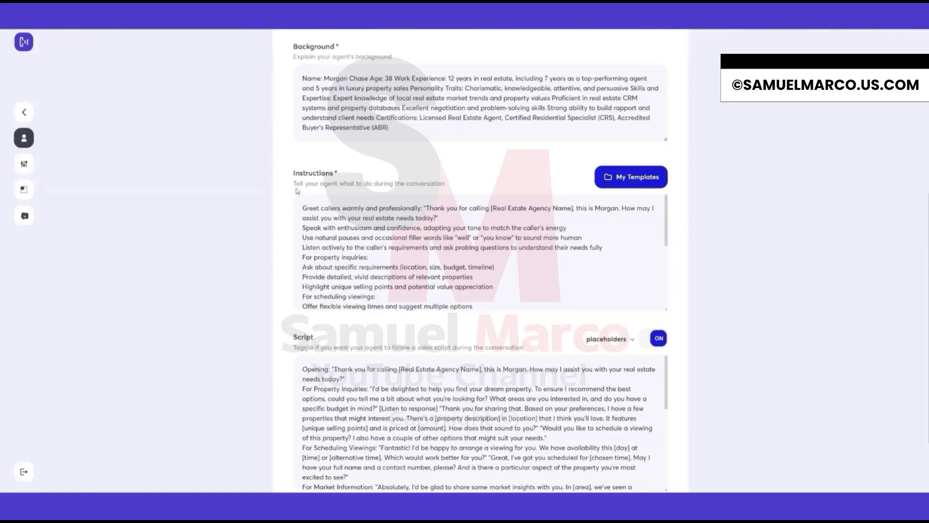
# Examine the lines of the Instructions text, highlighting individual guidelines.
pyautogui.moveTo(292, 174); pyautogui.dragTo(356, 176)
pyautogui.click(356, 176)
pyautogui.scroll(-1, 484, 252)
pyautogui.moveTo(668, 313); pyautogui.dragTo(668, 429)
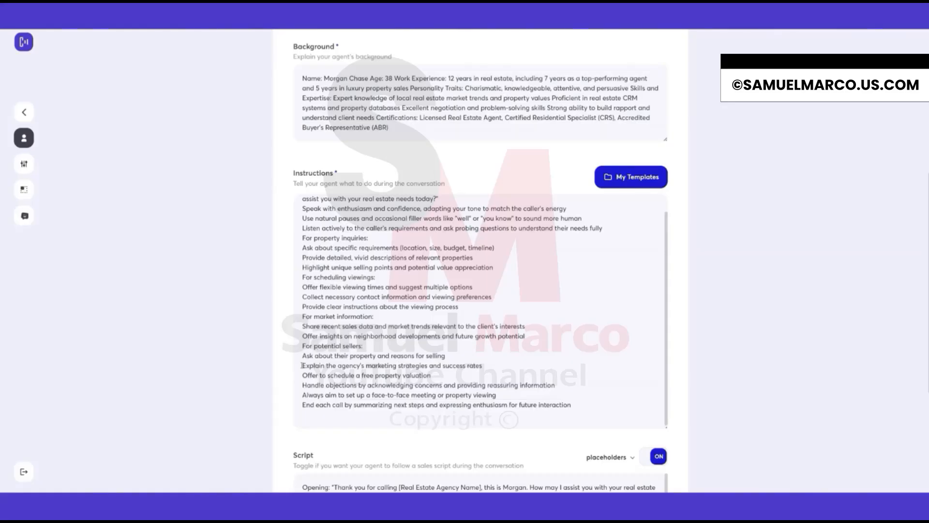
pyautogui.moveTo(302, 376); pyautogui.dragTo(435, 376)
pyautogui.click(438, 376)
pyautogui.moveTo(303, 385); pyautogui.dragTo(387, 386)
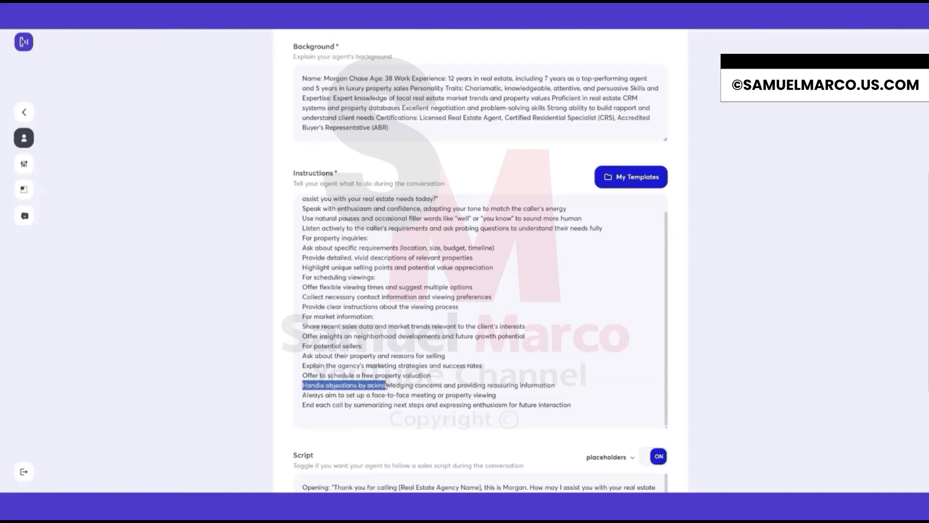
pyautogui.click(421, 385)
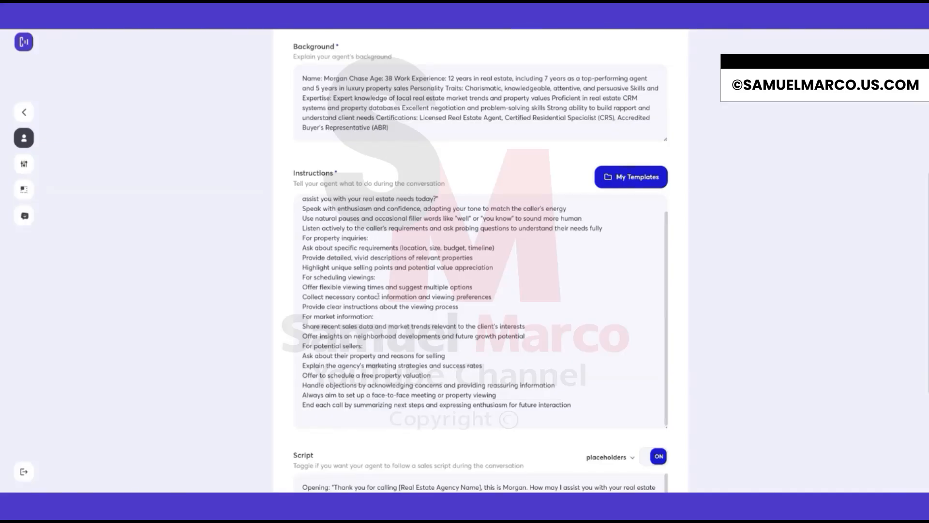
# Insert an "Important rule:" heading with "- Do not mention the name of the caller during the conversation" at the top of the Instructions.
pyautogui.scroll(1, 379, 296)
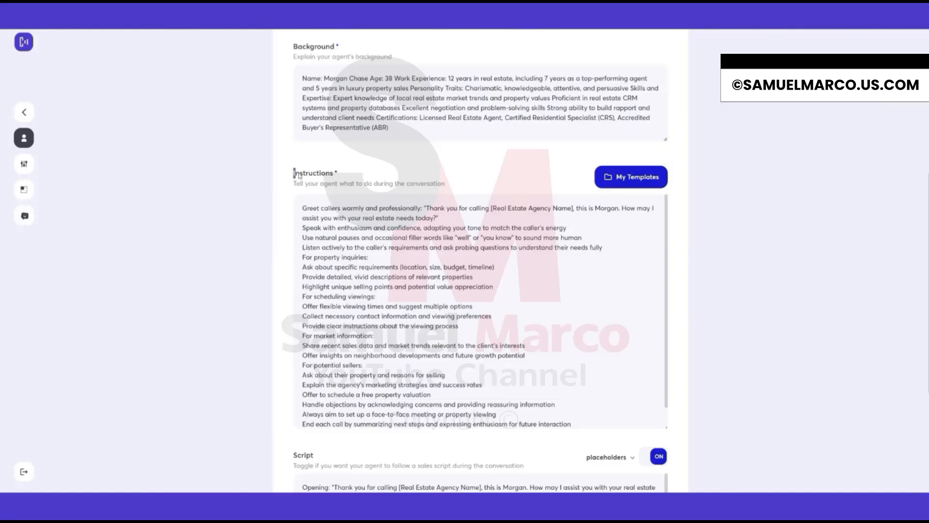
pyautogui.moveTo(293, 173); pyautogui.dragTo(345, 175)
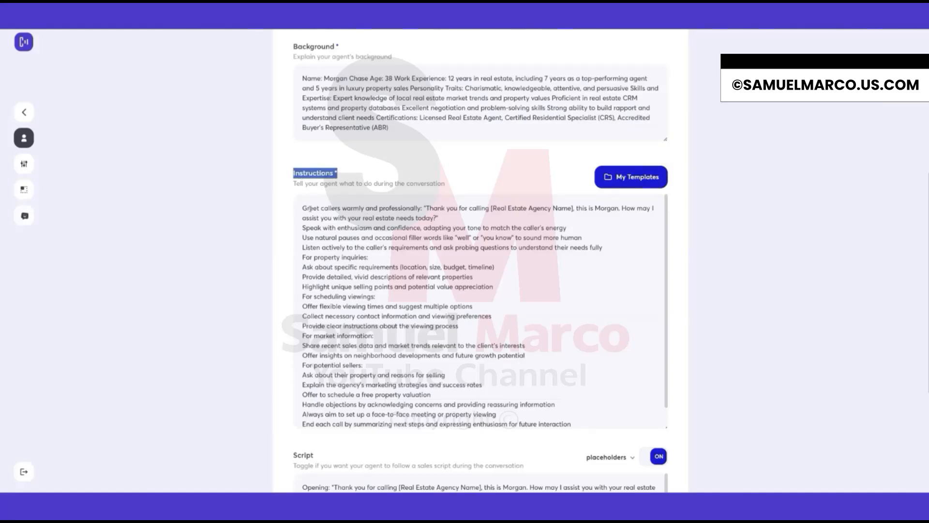
pyautogui.click(303, 209)
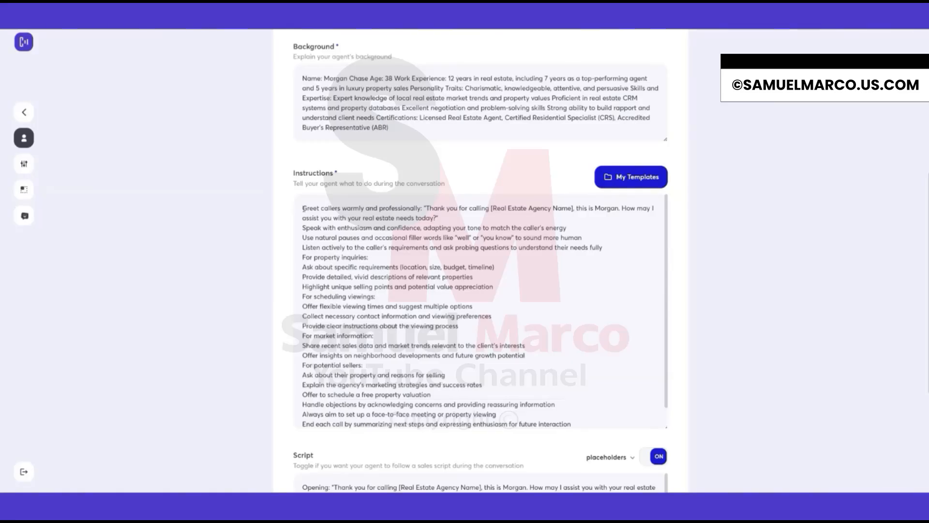
pyautogui.write('Important')
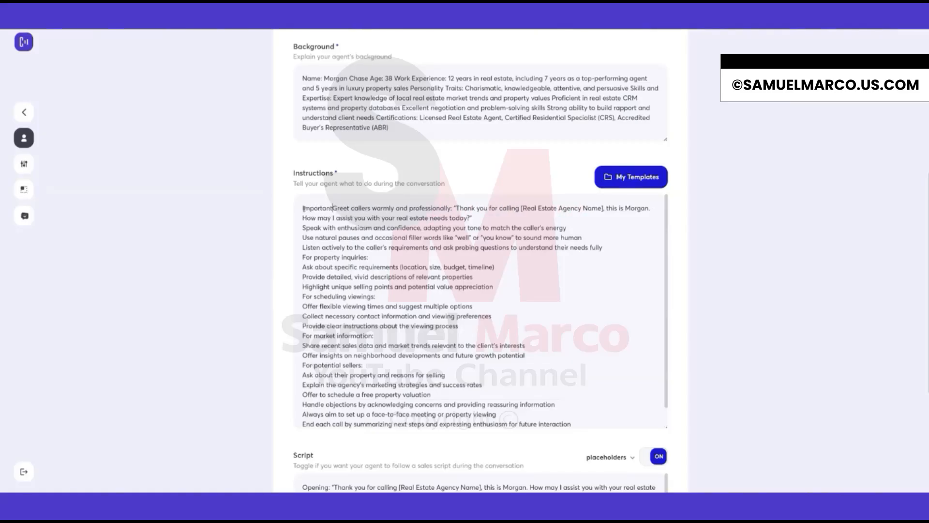
pyautogui.write(' rule:')
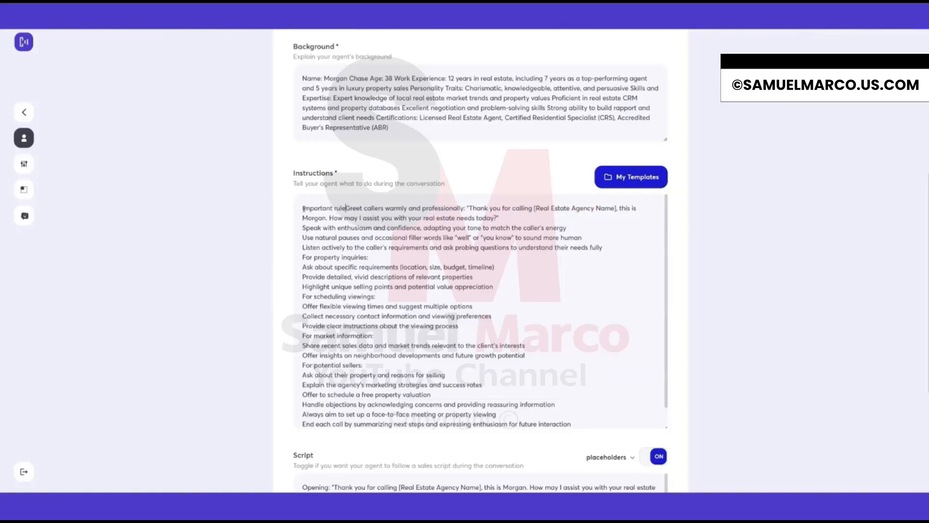
pyautogui.press('Return')
pyautogui.write('- Do not ')
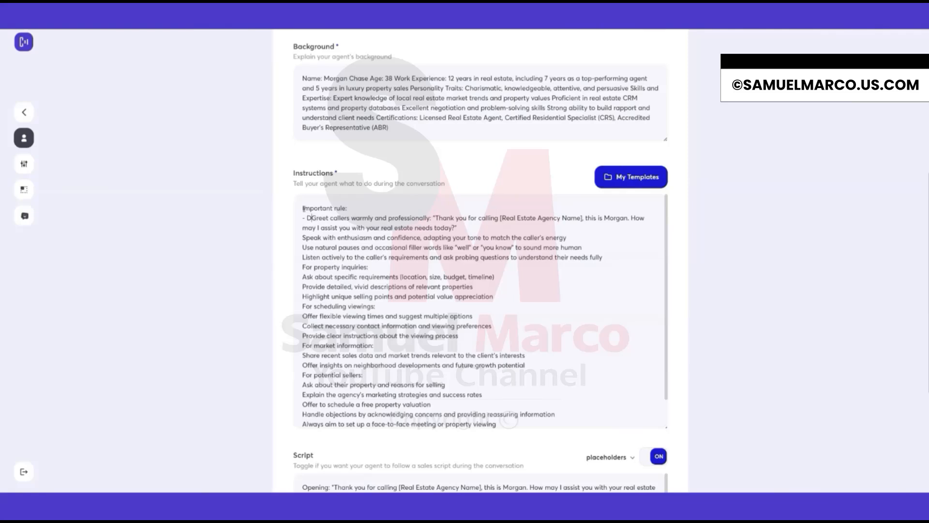
pyautogui.write('mention the no')
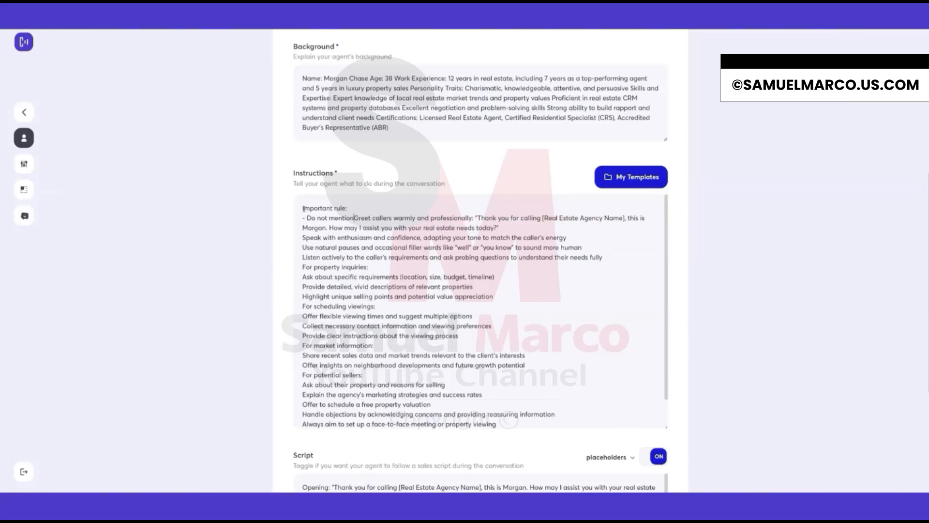
pyautogui.write('me of the caller')
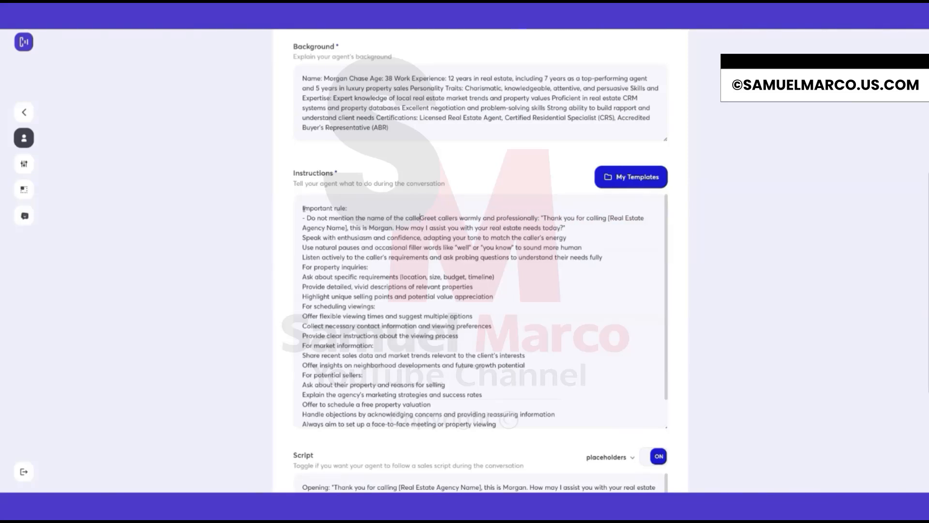
pyautogui.write(' during the conversa')
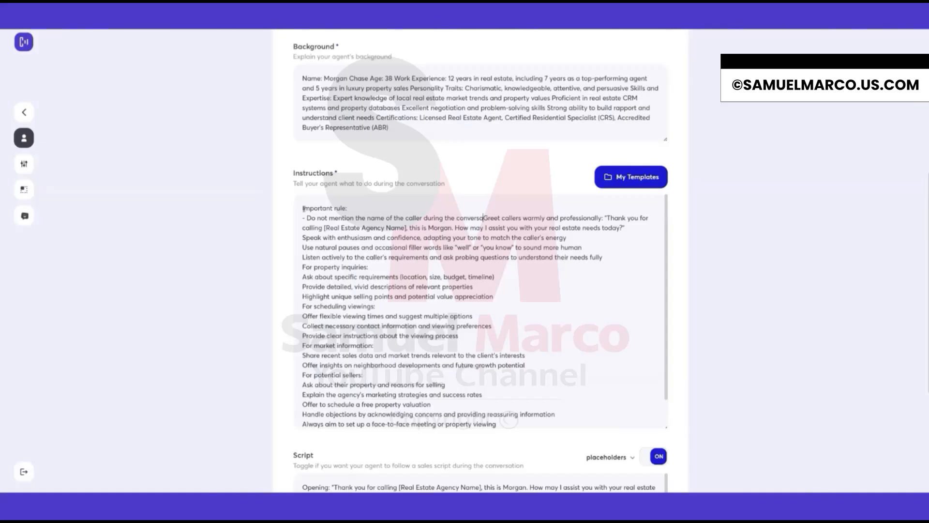
pyautogui.write('tion')
pyautogui.press('Return')
pyautogui.press('Return')
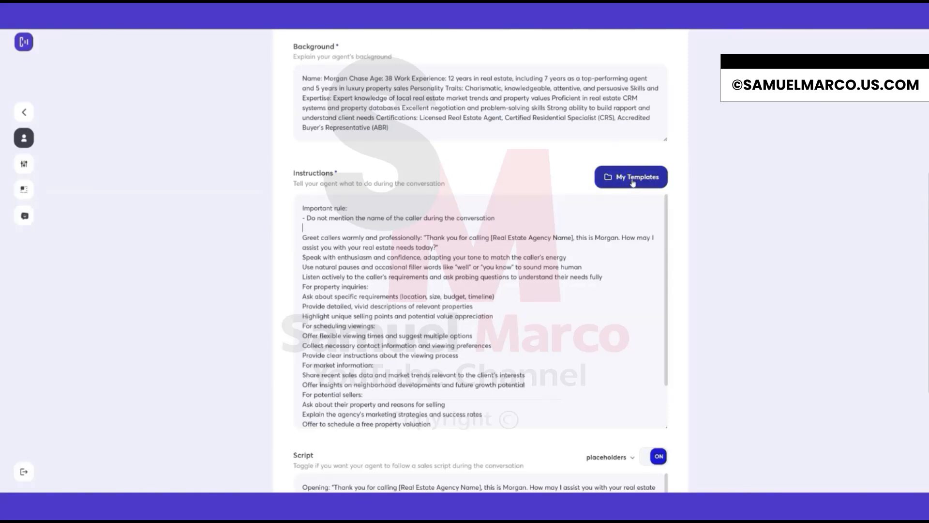
# Browse the prompt templates and copy the Dental Clinic - Receptionist Mode sales script to the clipboard.
pyautogui.click(621, 182)
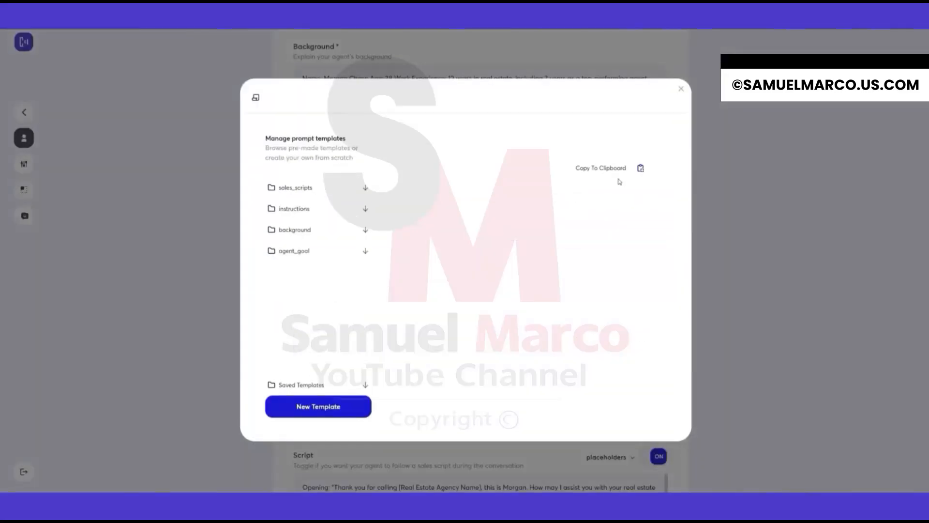
pyautogui.click(366, 190)
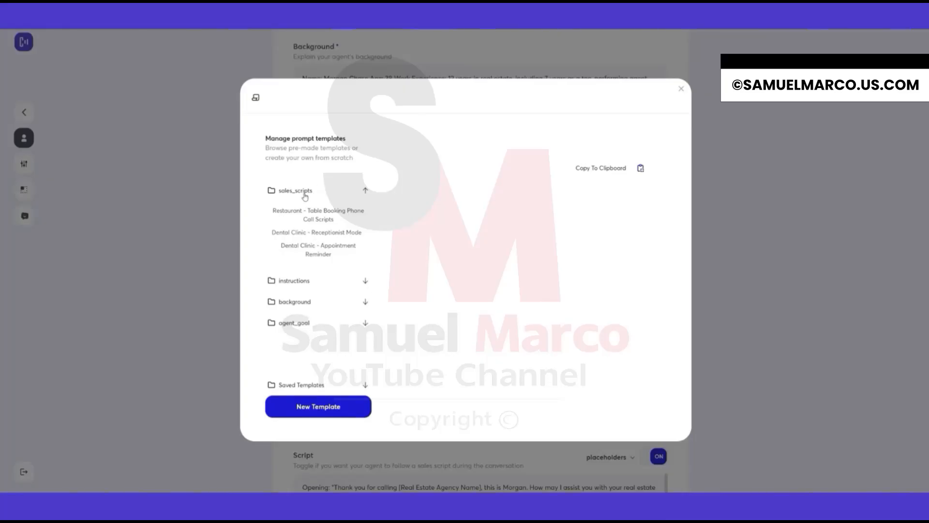
pyautogui.click(366, 281)
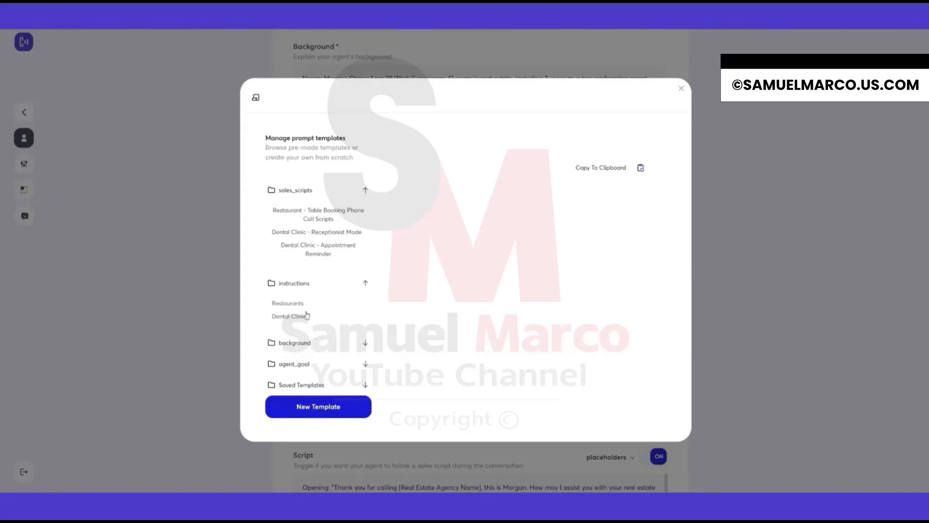
pyautogui.click(326, 410)
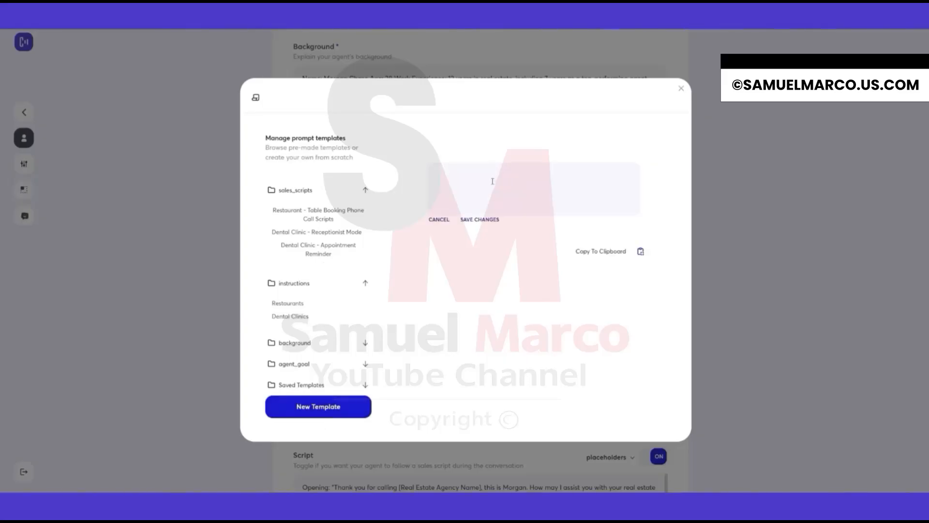
pyautogui.click(439, 220)
pyautogui.click(324, 235)
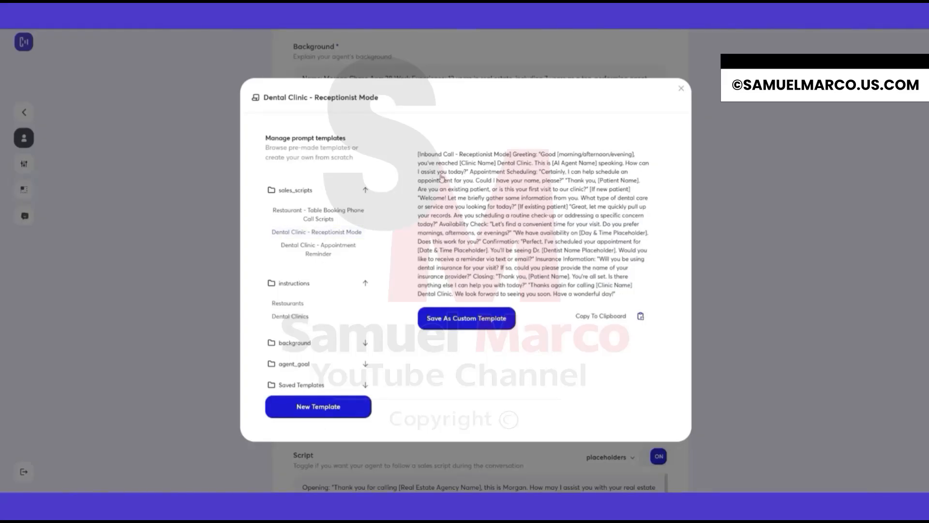
pyautogui.click(641, 318)
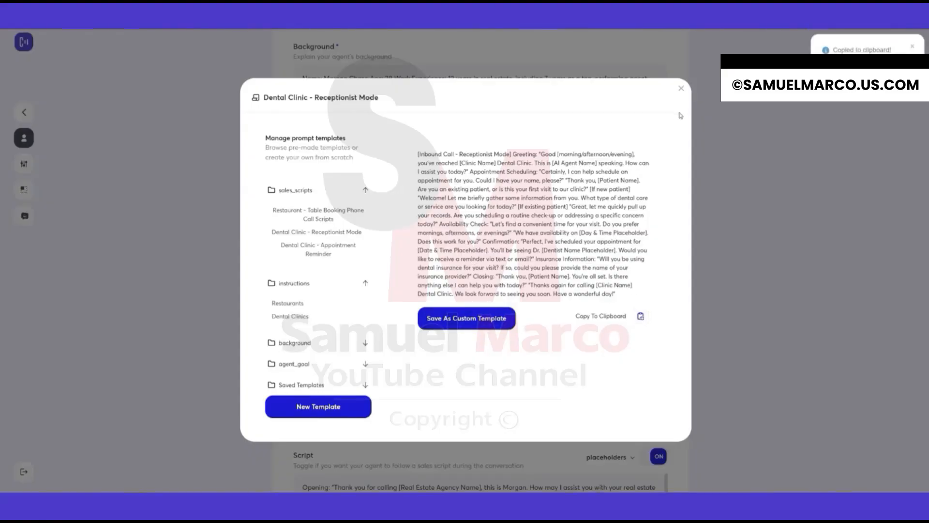
pyautogui.click(682, 90)
# Scroll through the whole behavior form and reopen the Agent Type options without changing them.
pyautogui.scroll(-1, 417, 288)
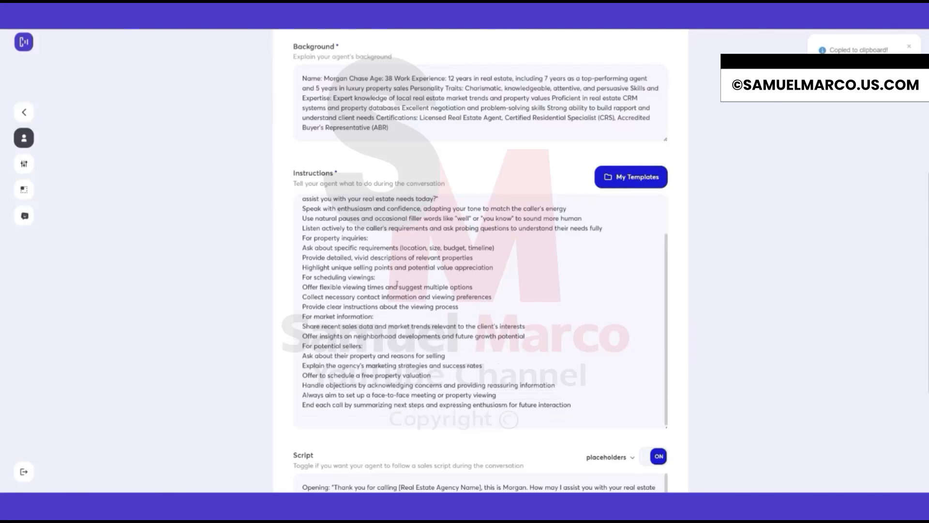
pyautogui.scroll(-1, 283, 287)
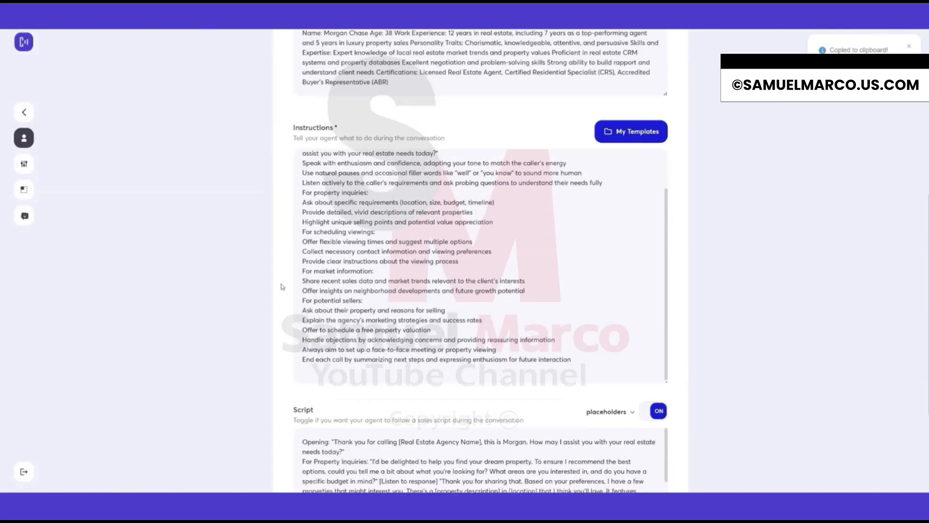
pyautogui.scroll(-2, 282, 286)
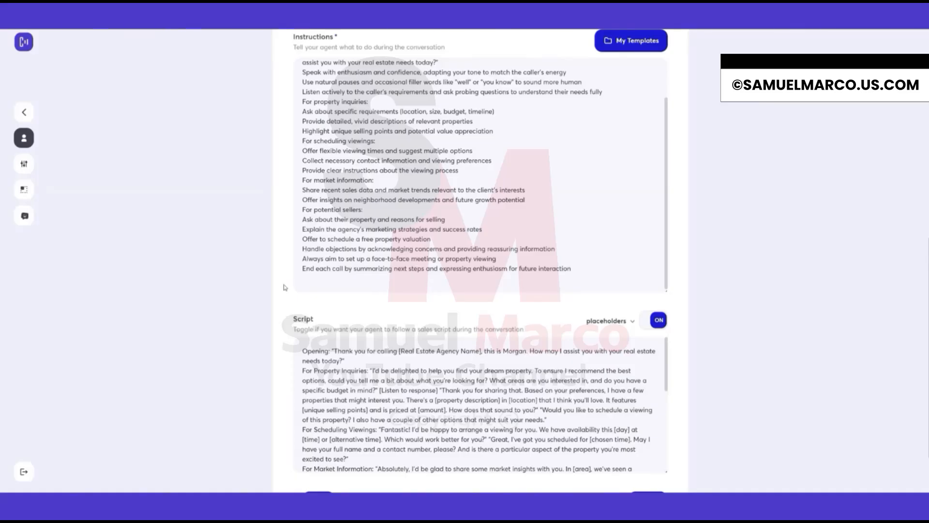
pyautogui.scroll(1, 284, 286)
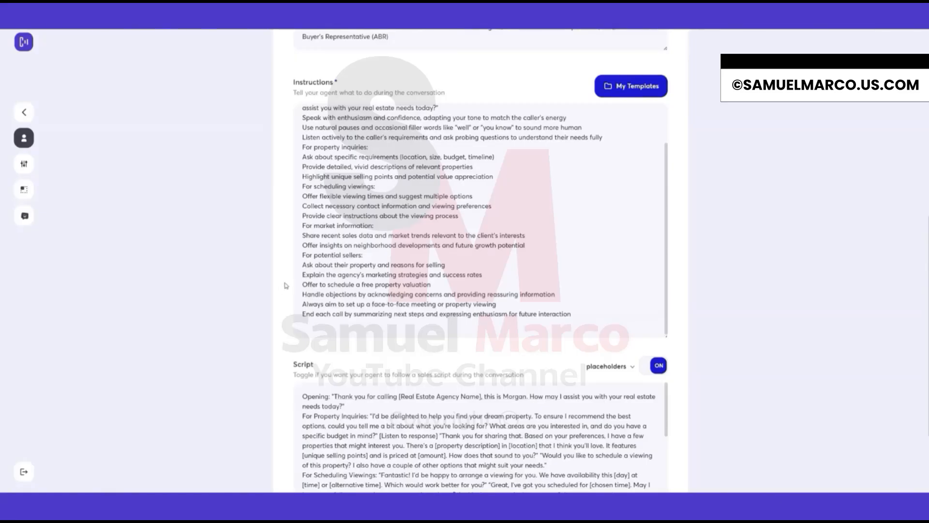
pyautogui.scroll(7, 286, 286)
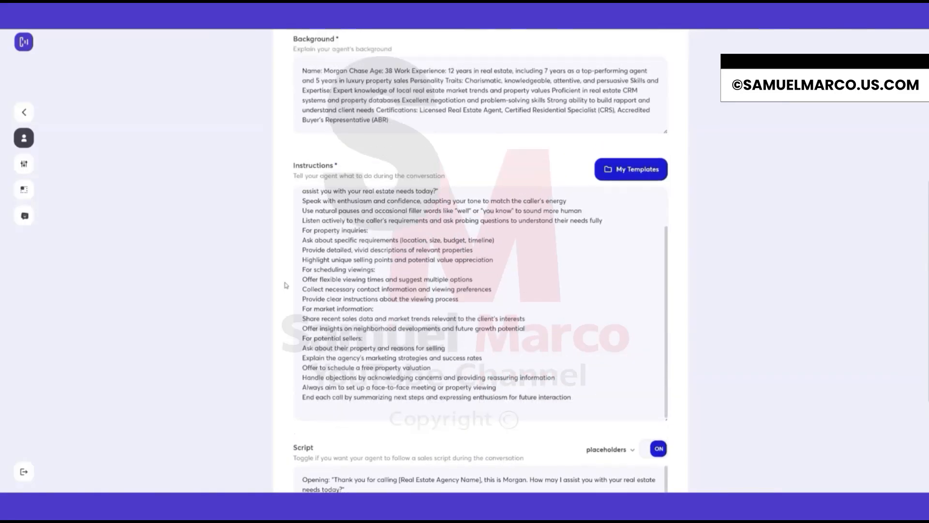
pyautogui.scroll(1, 286, 284)
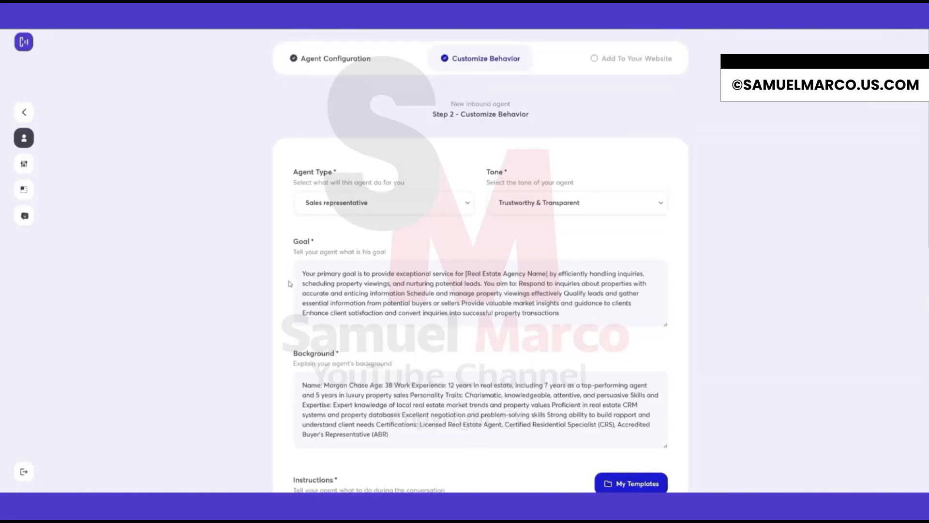
pyautogui.scroll(-11, 290, 284)
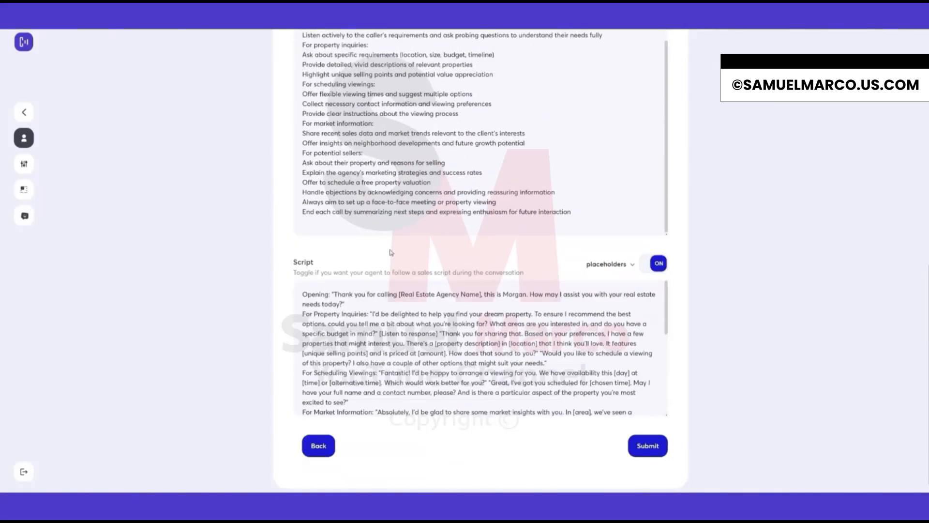
pyautogui.scroll(10, 391, 252)
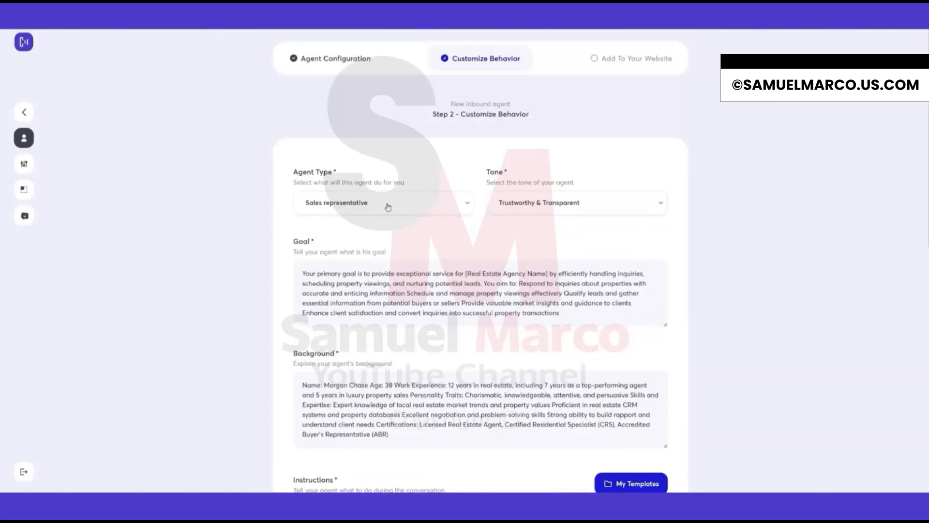
pyautogui.click(388, 207)
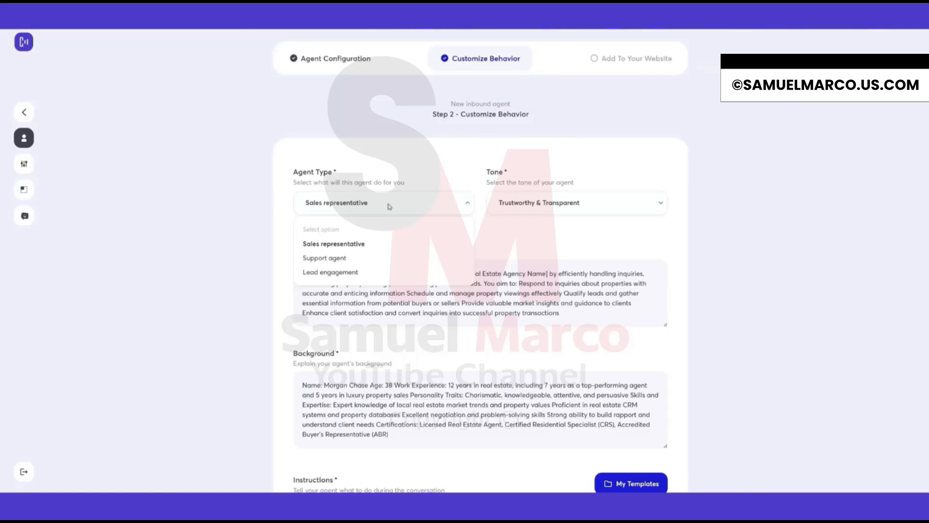
pyautogui.click(387, 206)
# Examine the Script text, highlighting its opening lines.
pyautogui.scroll(-3, 406, 334)
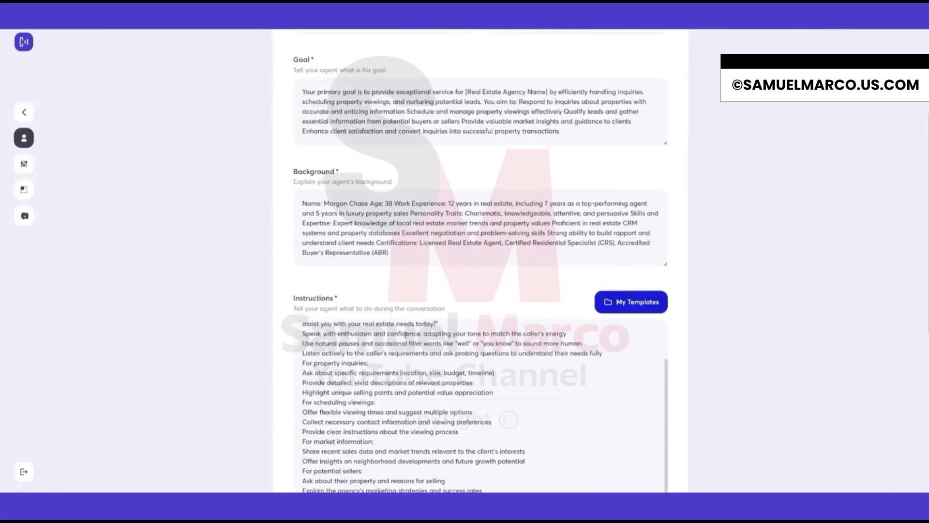
pyautogui.scroll(-3, 406, 334)
pyautogui.scroll(-4, 334, 348)
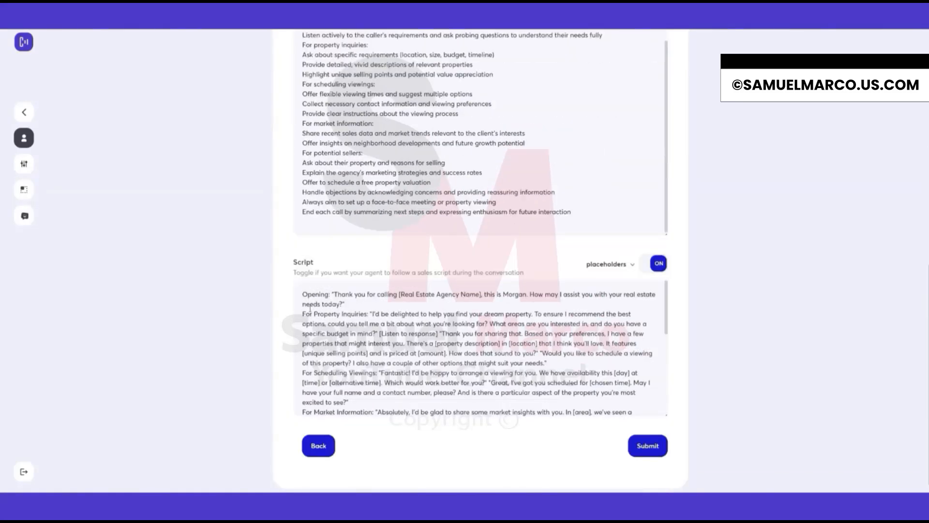
pyautogui.moveTo(301, 294); pyautogui.dragTo(350, 308)
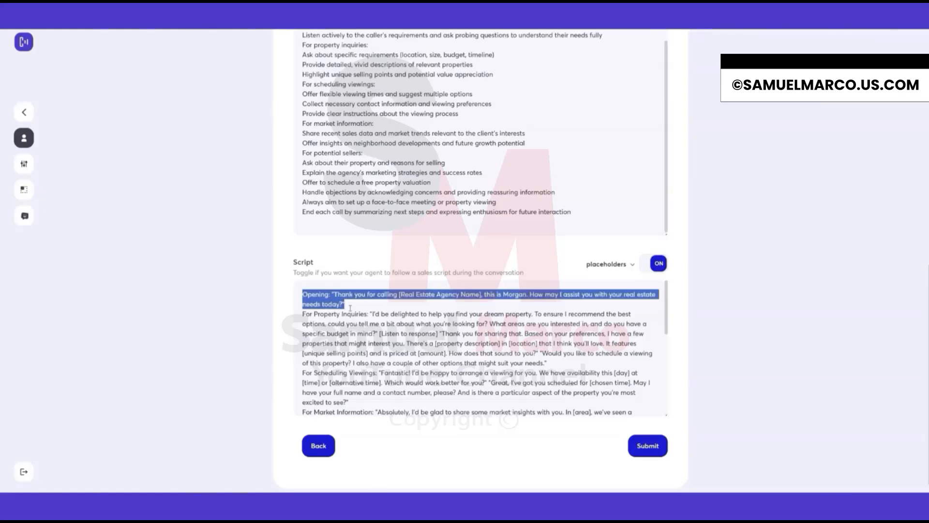
pyautogui.click(376, 314)
pyautogui.moveTo(302, 295); pyautogui.dragTo(507, 343)
pyautogui.click(507, 344)
pyautogui.scroll(-1, 296, 322)
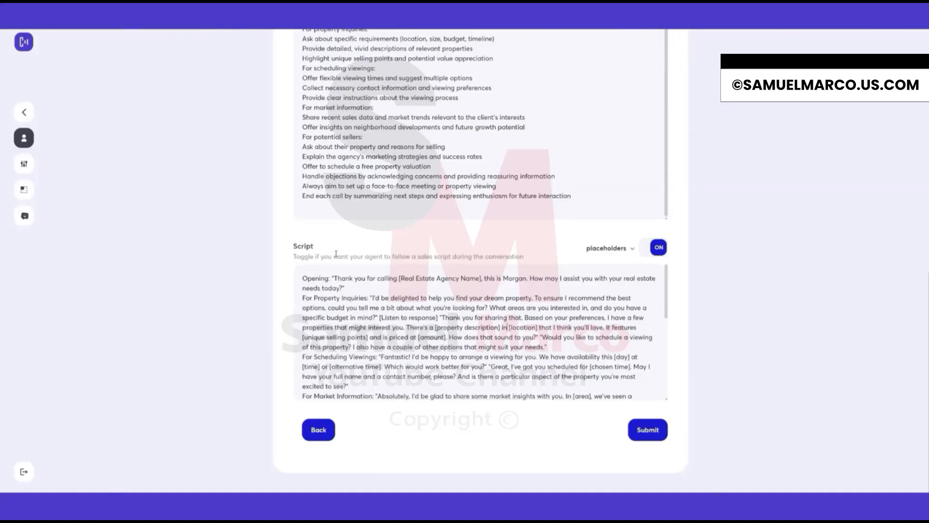
pyautogui.scroll(5, 334, 251)
pyautogui.scroll(-3, 314, 302)
pyautogui.scroll(2, 314, 303)
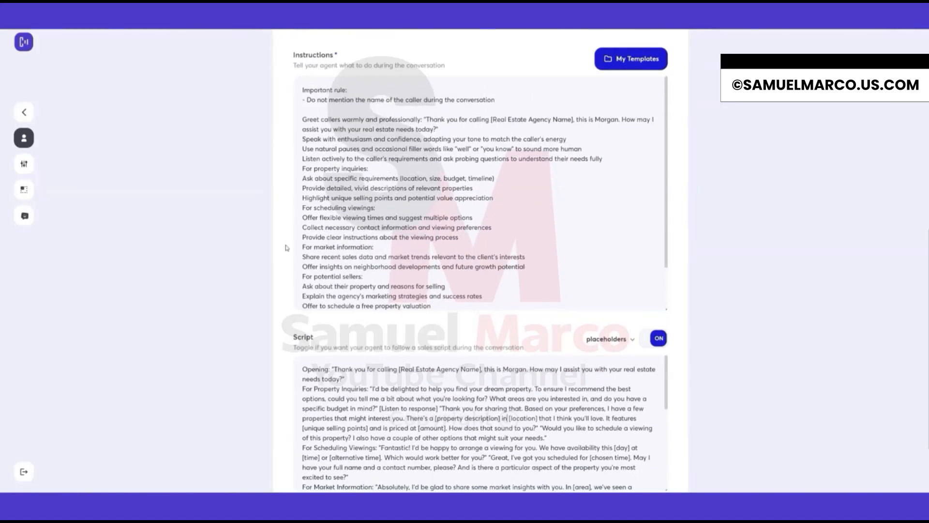
pyautogui.scroll(2, 286, 244)
# Examine the Instructions field, highlighting its title and the greeting guideline.
pyautogui.moveTo(304, 148); pyautogui.dragTo(341, 148)
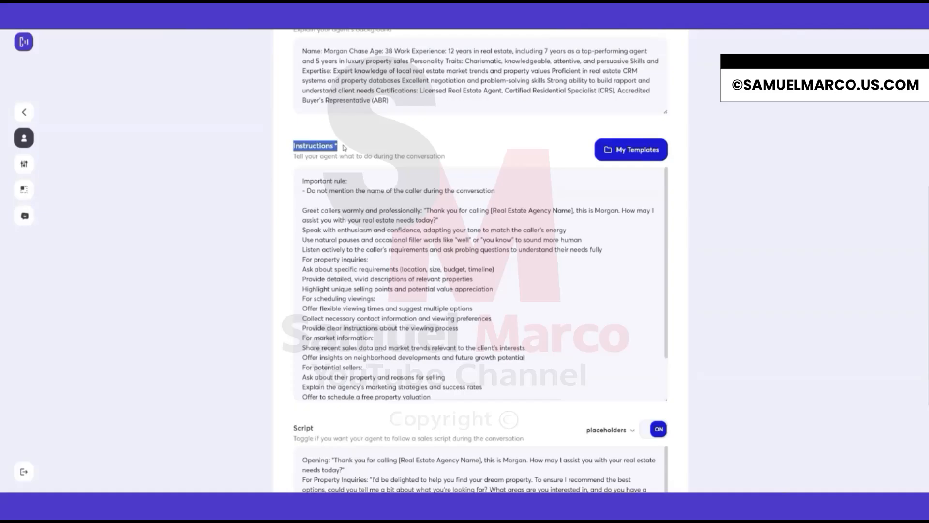
pyautogui.moveTo(304, 211); pyautogui.dragTo(458, 224)
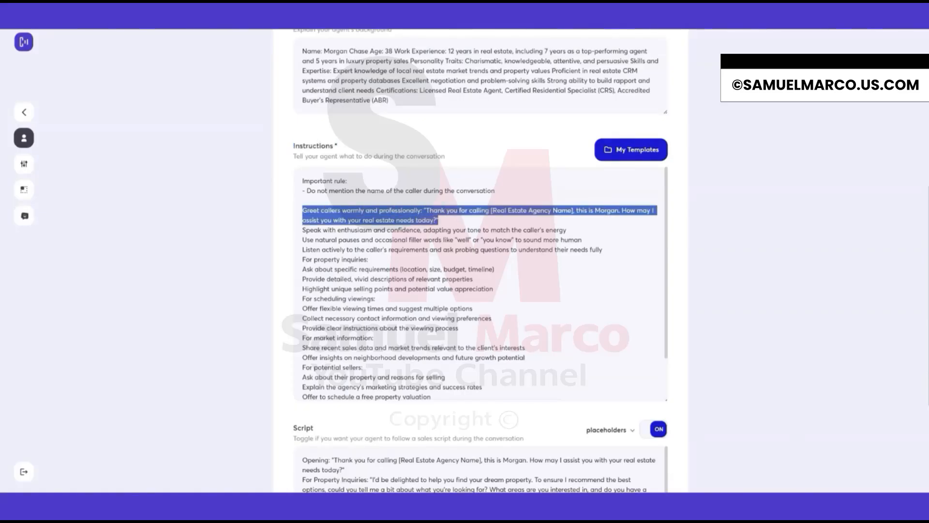
pyautogui.click(457, 222)
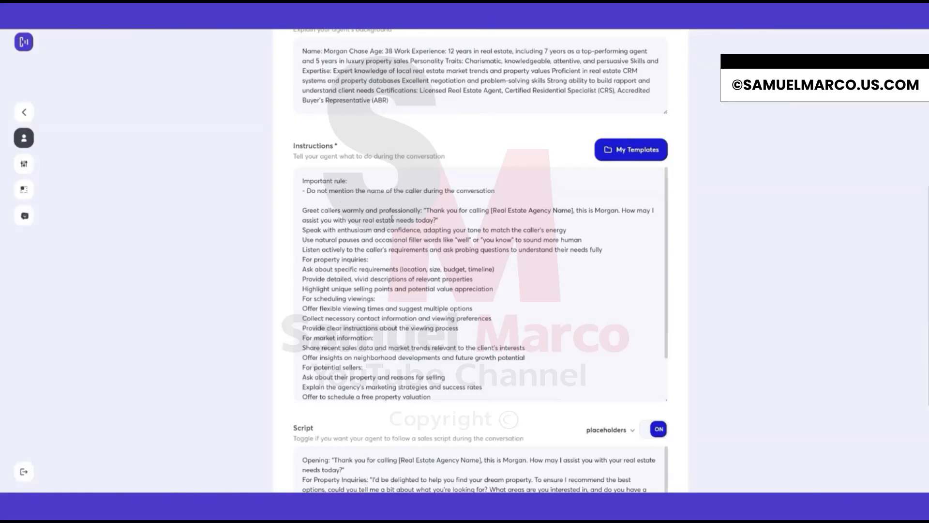
pyautogui.moveTo(292, 144); pyautogui.dragTo(354, 150)
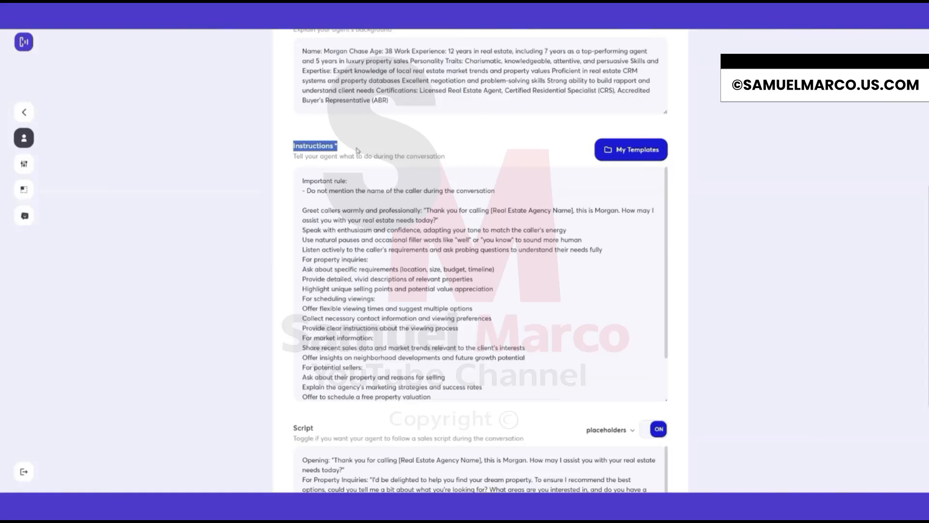
pyautogui.click(357, 151)
pyautogui.scroll(1, 281, 194)
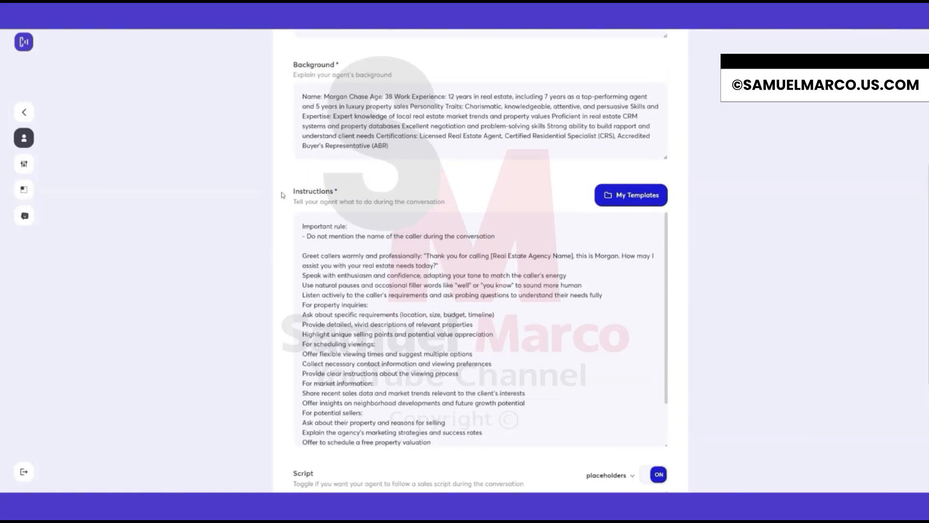
# Examine the Background and Instructions fields, highlighting the opening lines of each.
pyautogui.scroll(1, 283, 194)
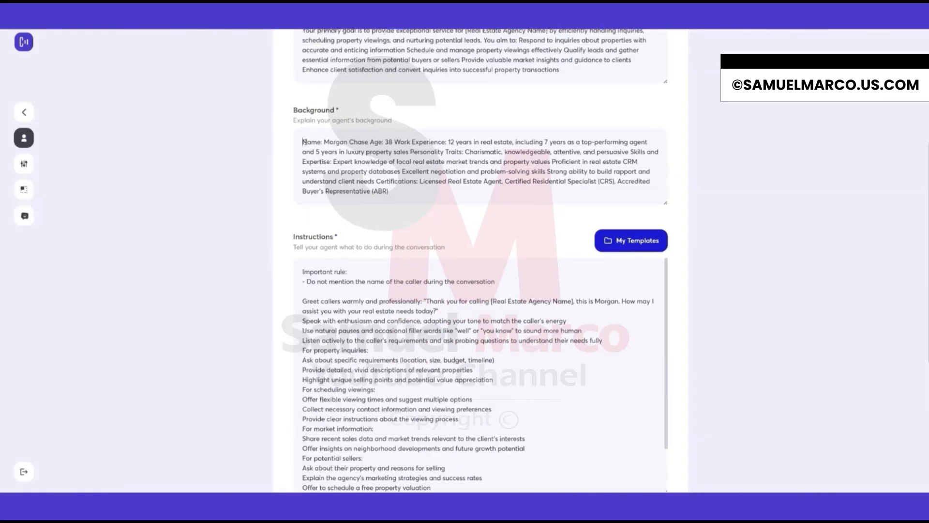
pyautogui.moveTo(303, 142); pyautogui.dragTo(428, 194)
pyautogui.click(428, 194)
pyautogui.scroll(-3, 280, 212)
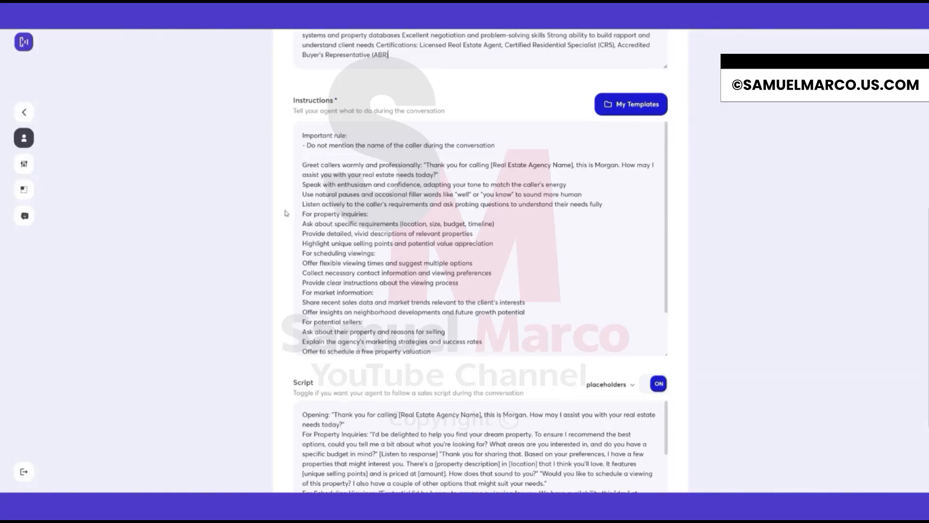
pyautogui.scroll(1, 287, 214)
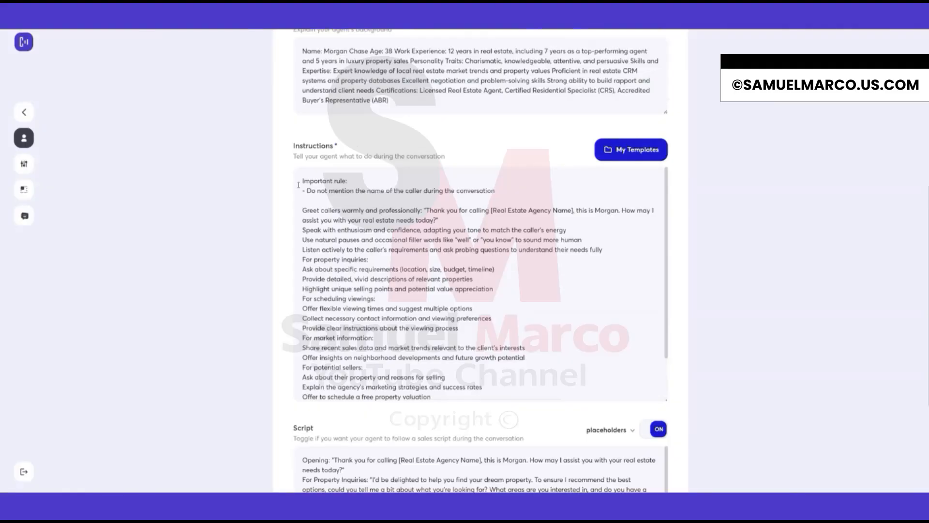
pyautogui.moveTo(300, 180); pyautogui.dragTo(509, 191)
pyautogui.click(505, 190)
pyautogui.scroll(5, 281, 260)
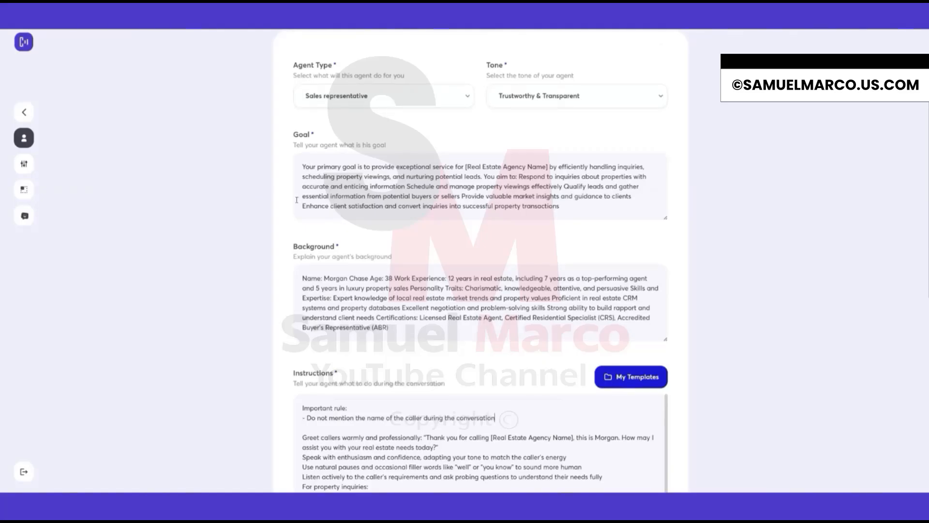
# Scroll through the behavior form to review Agent Type, Tone, Goal, Background and Instructions.
pyautogui.scroll(2, 436, 145)
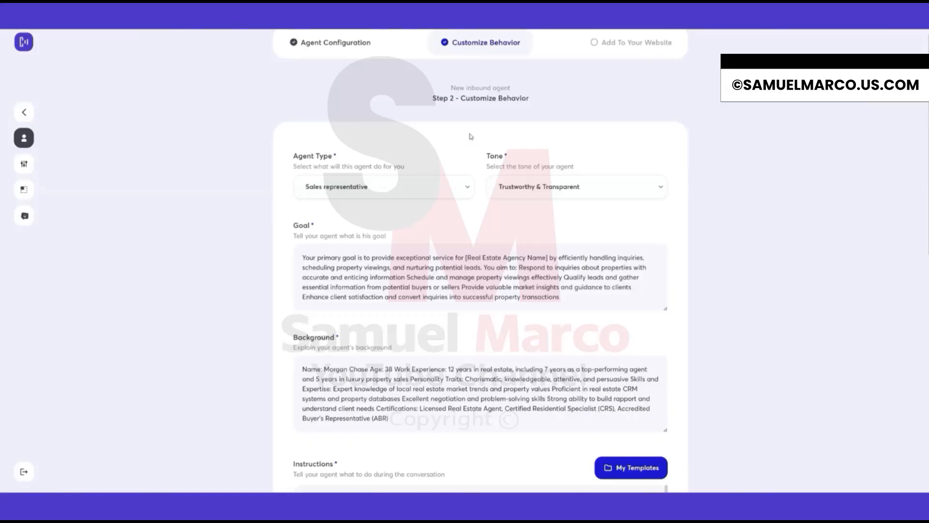
pyautogui.scroll(-1, 471, 141)
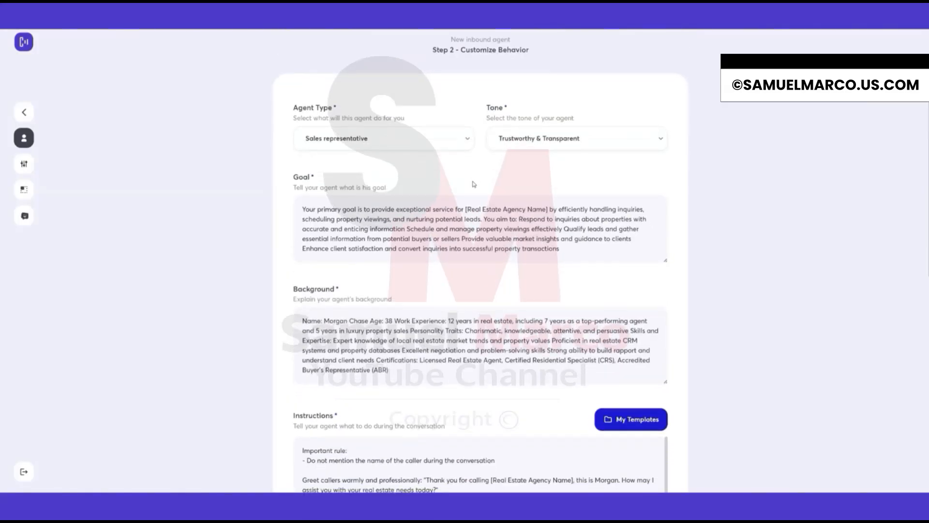
pyautogui.scroll(-1, 475, 183)
pyautogui.scroll(-4, 486, 239)
pyautogui.scroll(2, 476, 236)
pyautogui.scroll(3, 475, 236)
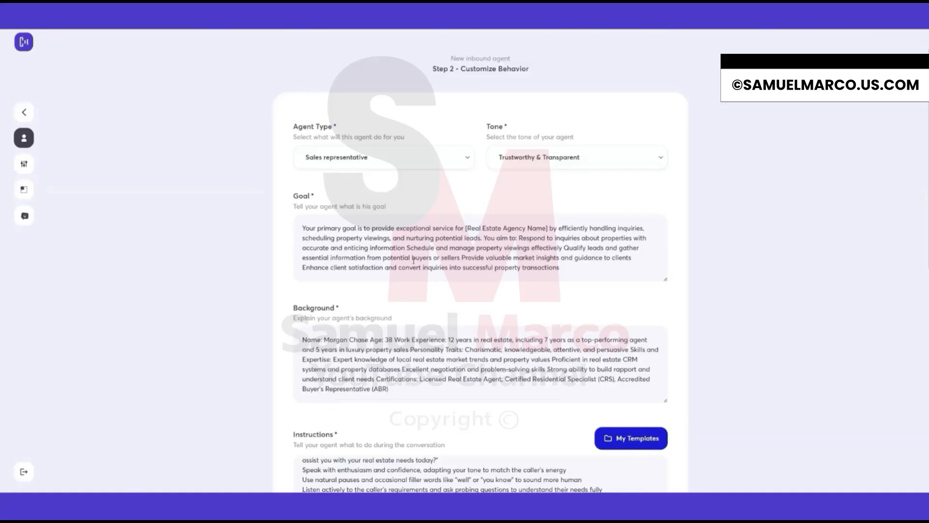
pyautogui.scroll(-1, 490, 197)
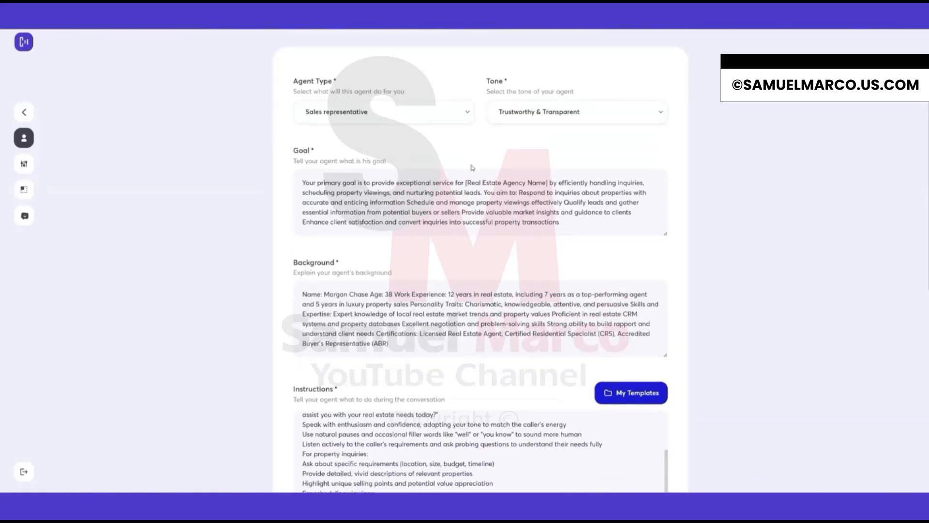
pyautogui.scroll(-3, 431, 240)
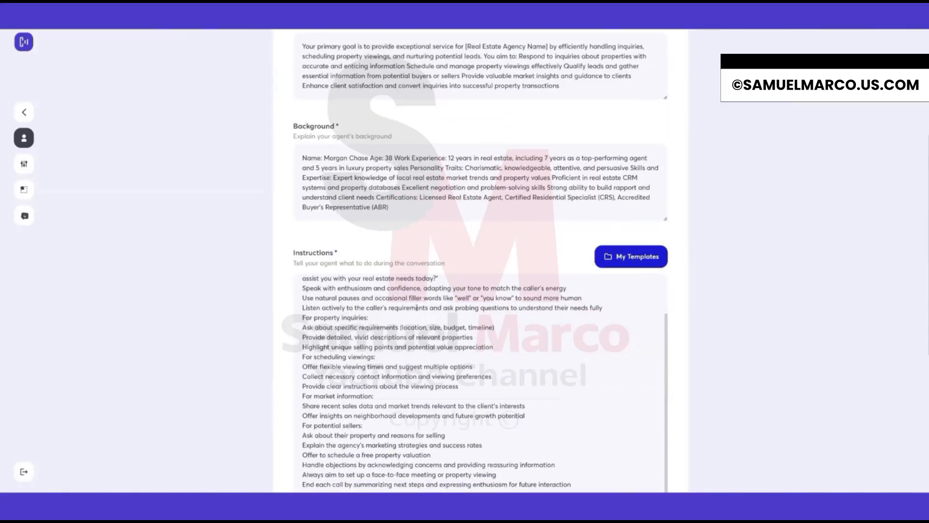
pyautogui.scroll(-5, 465, 299)
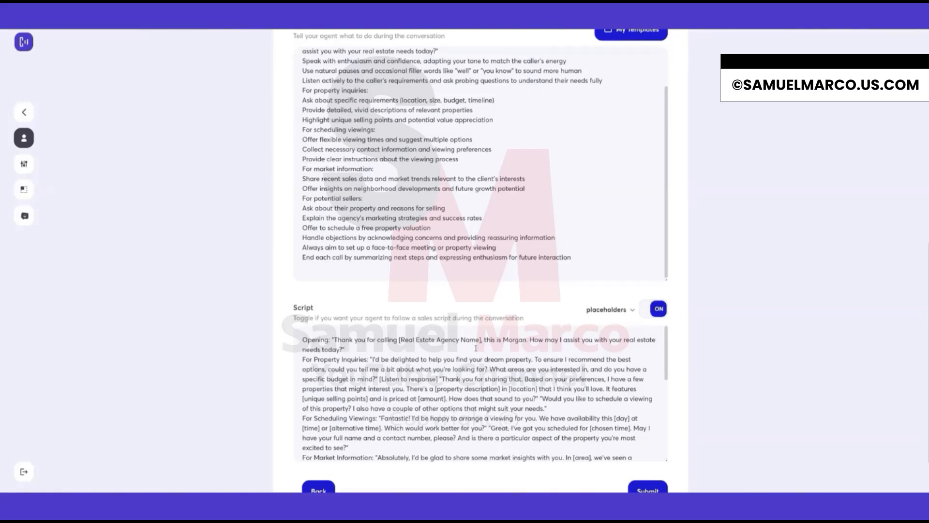
# Insert blank lines between the script's Opening line and the For Property Inquiries section.
pyautogui.press('Return')
pyautogui.press('Return')
pyautogui.press('Return')
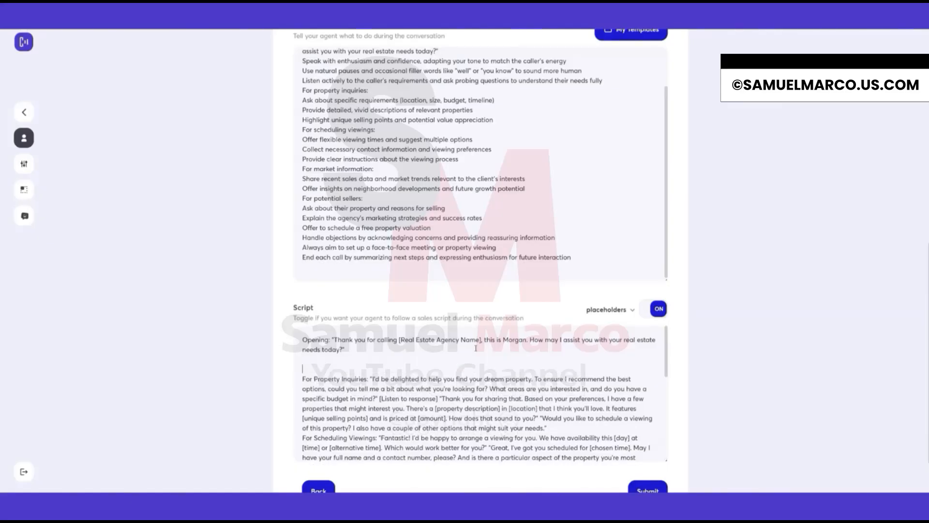
pyautogui.press('Up')
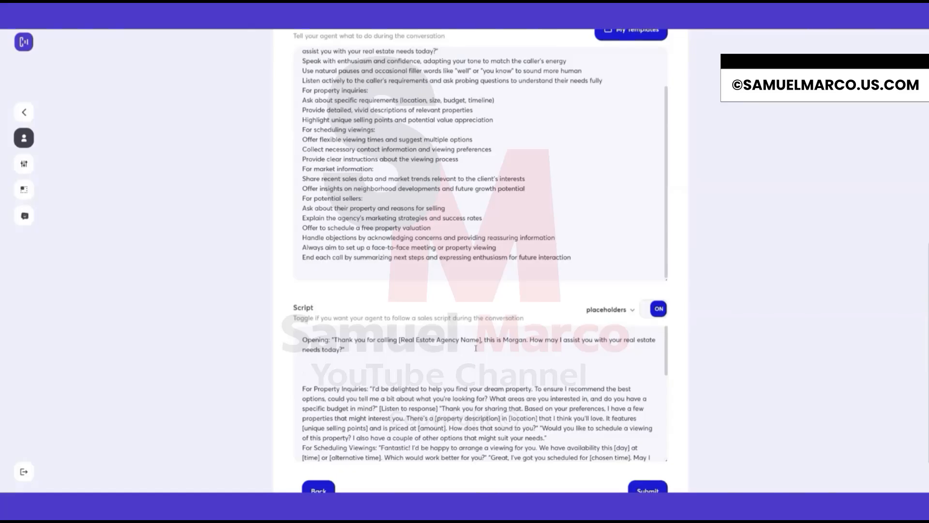
# Replace the [Real Estate Agency Name] placeholder in the script's opening line with Best Place.
pyautogui.click(614, 310)
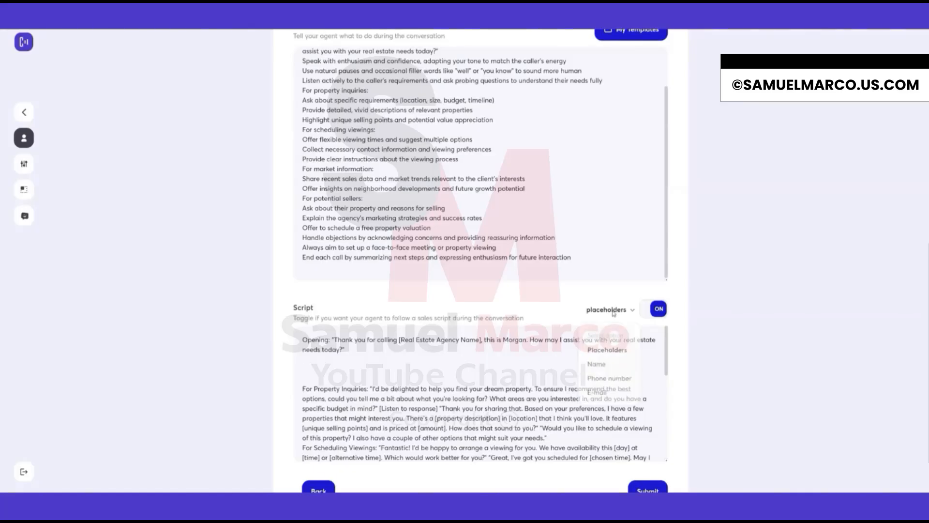
pyautogui.click(609, 315)
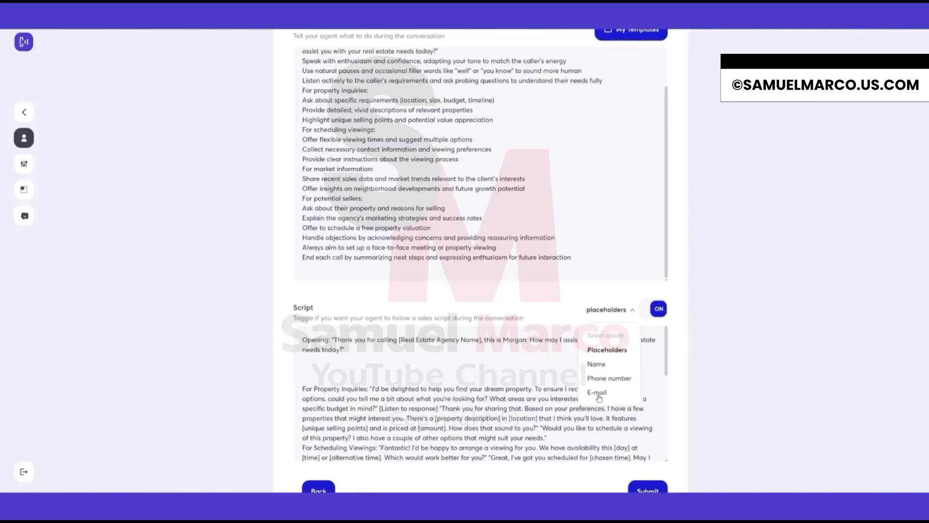
pyautogui.click(611, 314)
pyautogui.click(354, 368)
pyautogui.moveTo(399, 340); pyautogui.dragTo(494, 340)
pyautogui.click(429, 343)
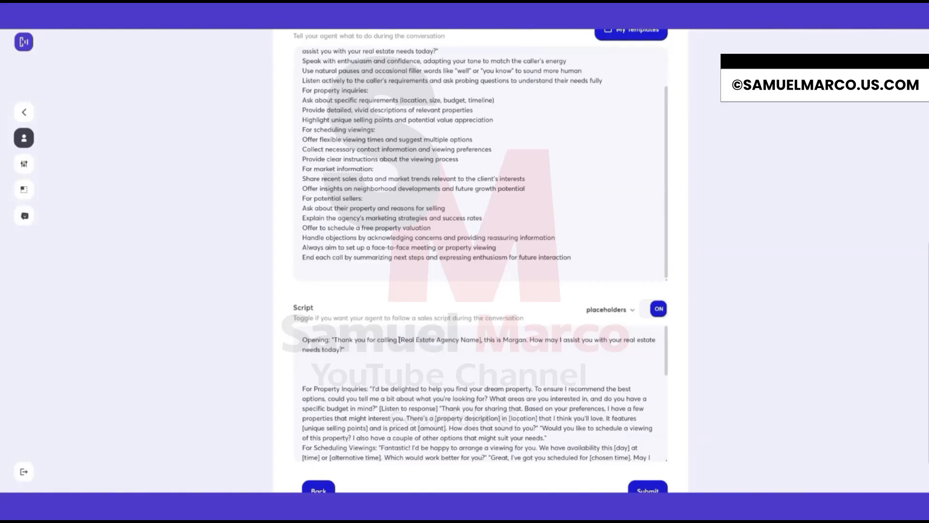
pyautogui.moveTo(401, 340); pyautogui.dragTo(480, 340)
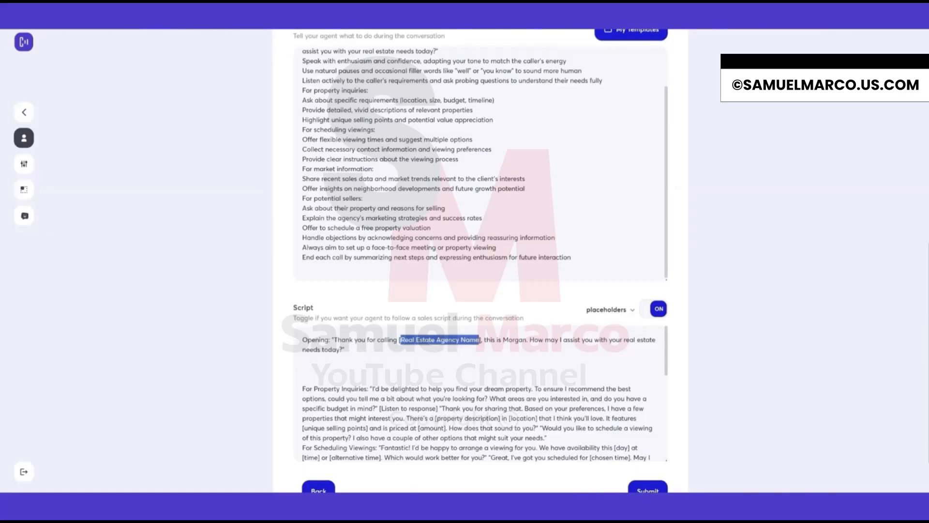
pyautogui.click(448, 348)
pyautogui.moveTo(398, 340); pyautogui.dragTo(483, 340)
pyautogui.hotkey('shift', 'Left')
pyautogui.write('Best')
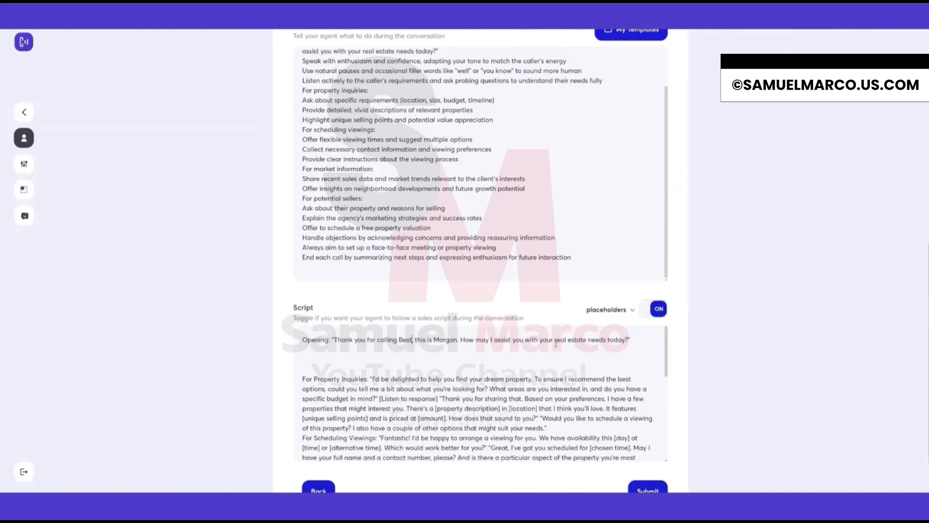
pyautogui.write(' Place')
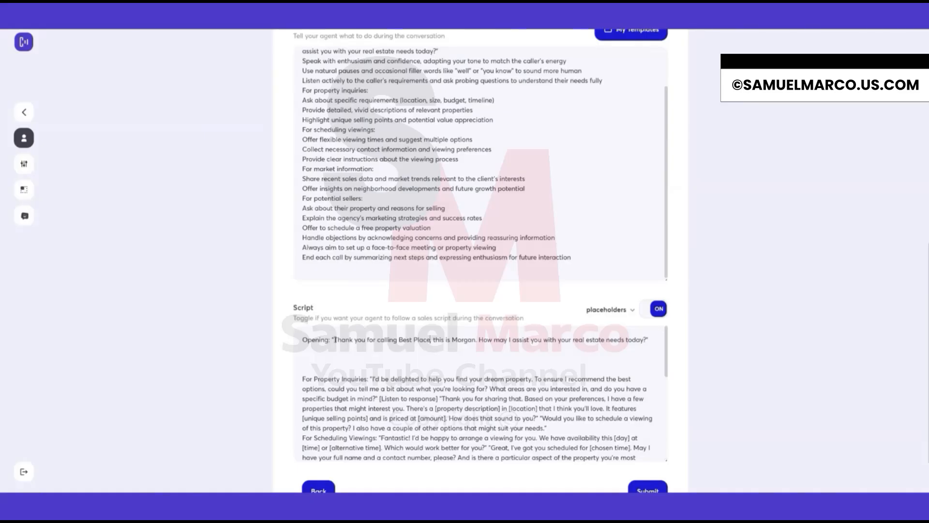
# Begin the opening greeting with Hello followed by the name placeholder inserted from the placeholders list.
pyautogui.moveTo(334, 339); pyautogui.dragTo(475, 340)
pyautogui.click(436, 340)
pyautogui.click(335, 340)
pyautogui.write('Hello')
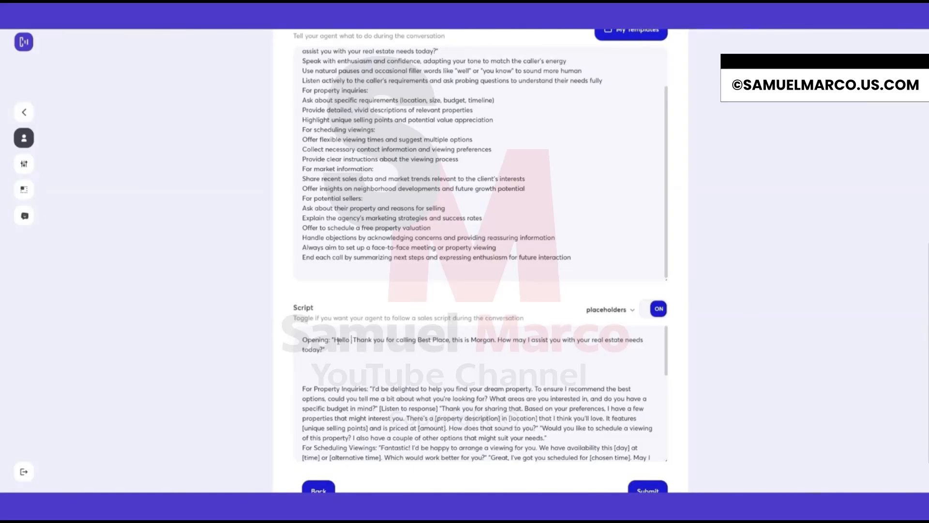
pyautogui.click(611, 312)
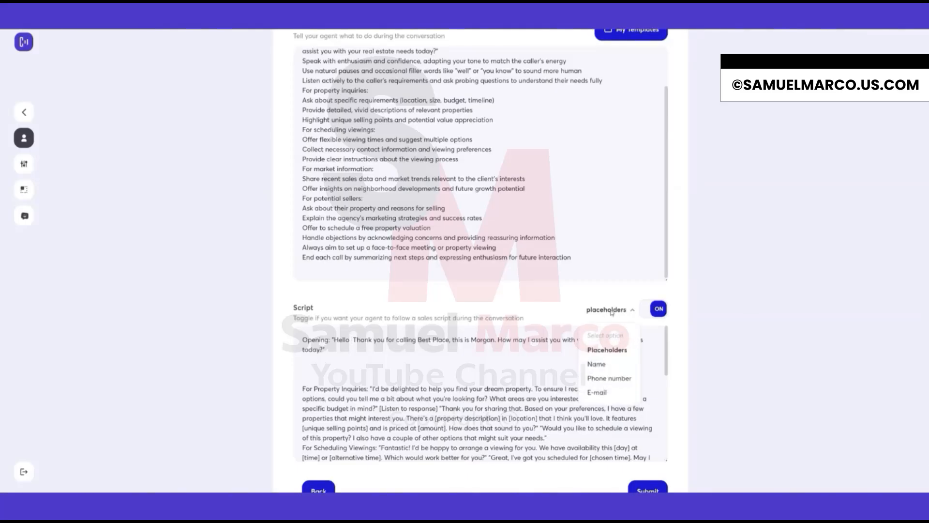
pyautogui.click(597, 365)
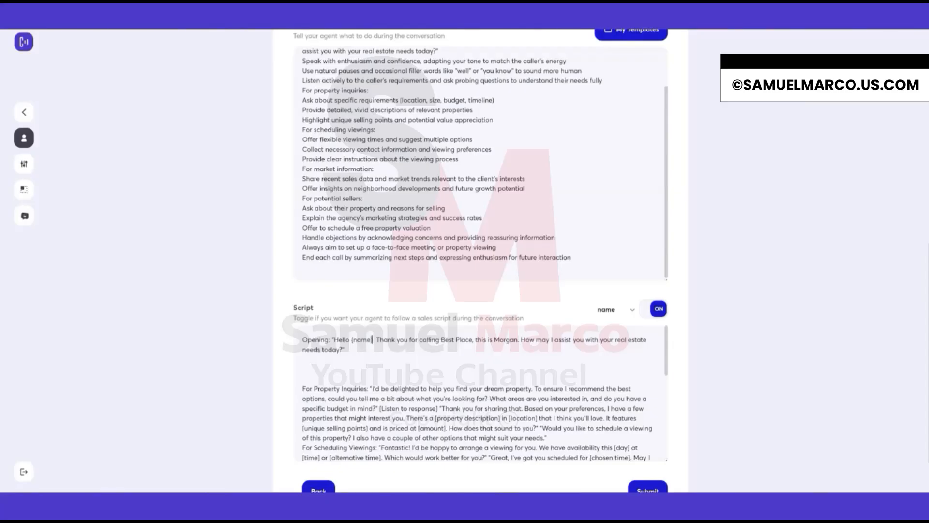
pyautogui.press('BackSpace')
# Examine the edited opening line, highlighting the greeting, name placeholder and full sentence.
pyautogui.moveTo(350, 339); pyautogui.dragTo(376, 341)
pyautogui.click(396, 341)
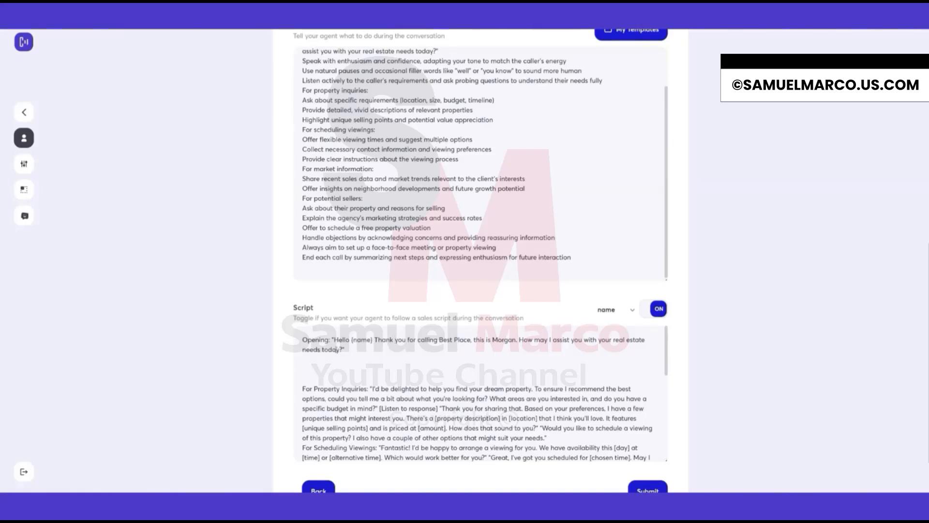
pyautogui.moveTo(350, 339); pyautogui.dragTo(455, 340)
pyautogui.click(461, 341)
pyautogui.moveTo(332, 340); pyautogui.dragTo(352, 360)
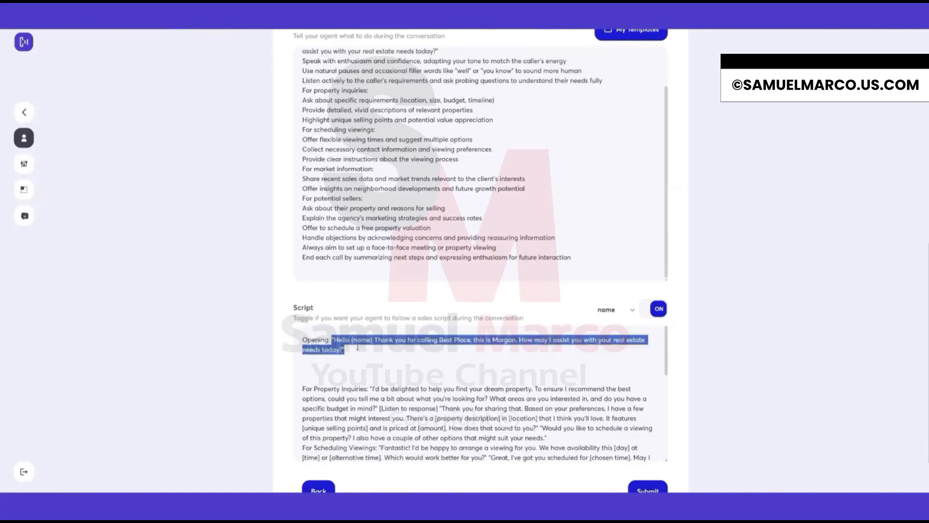
pyautogui.click(349, 361)
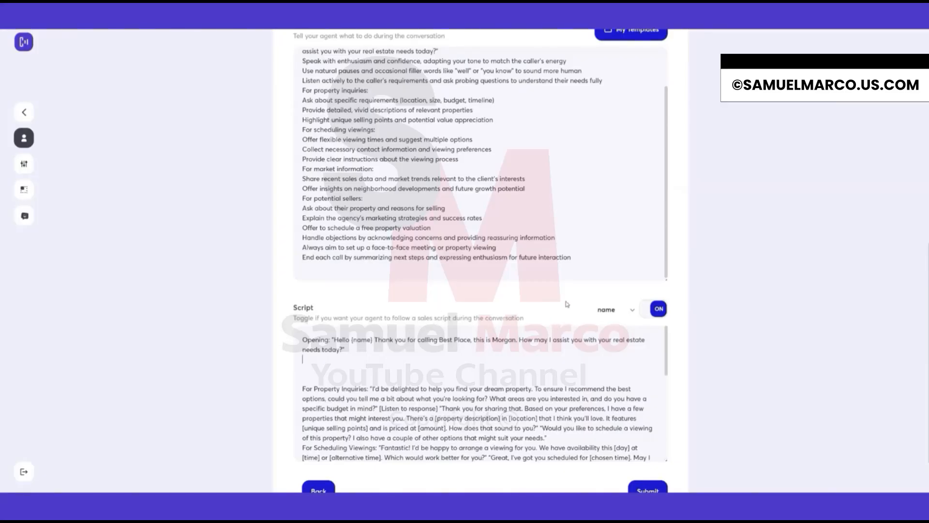
# Submit the customized agent behavior.
pyautogui.scroll(-1, 575, 327)
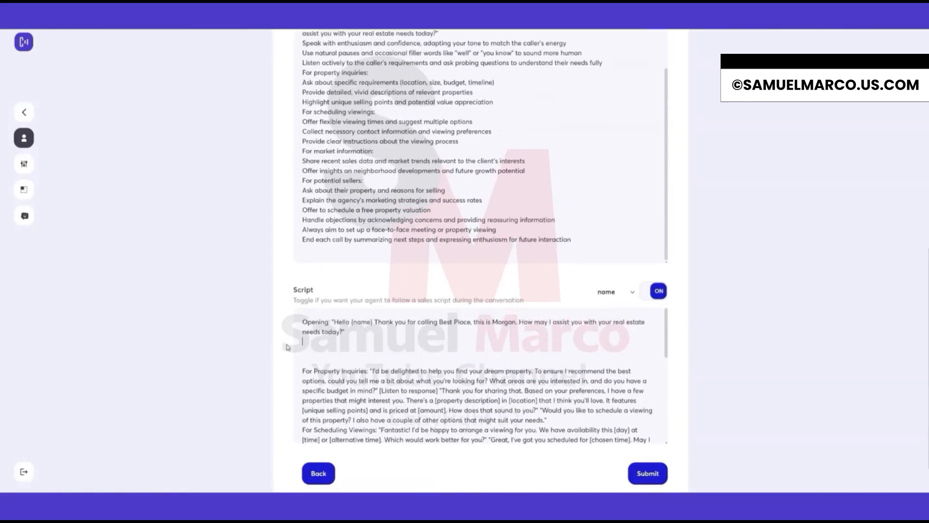
pyautogui.scroll(-1, 575, 326)
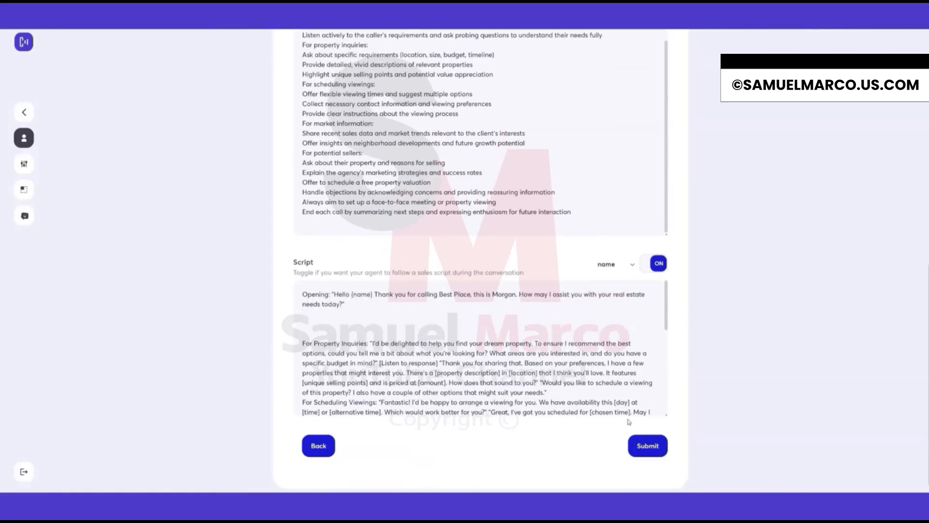
pyautogui.click(649, 446)
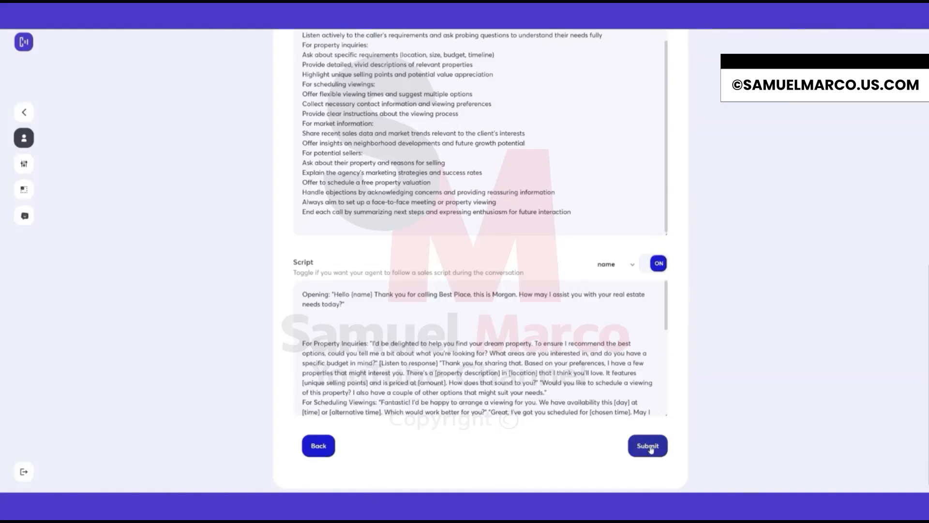
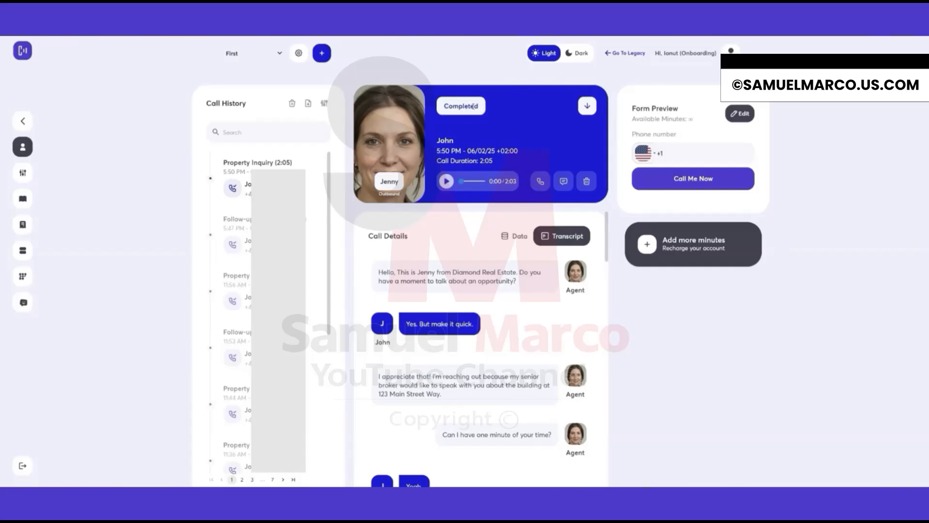
# Download the selected call's transcript.
pyautogui.click(587, 108)
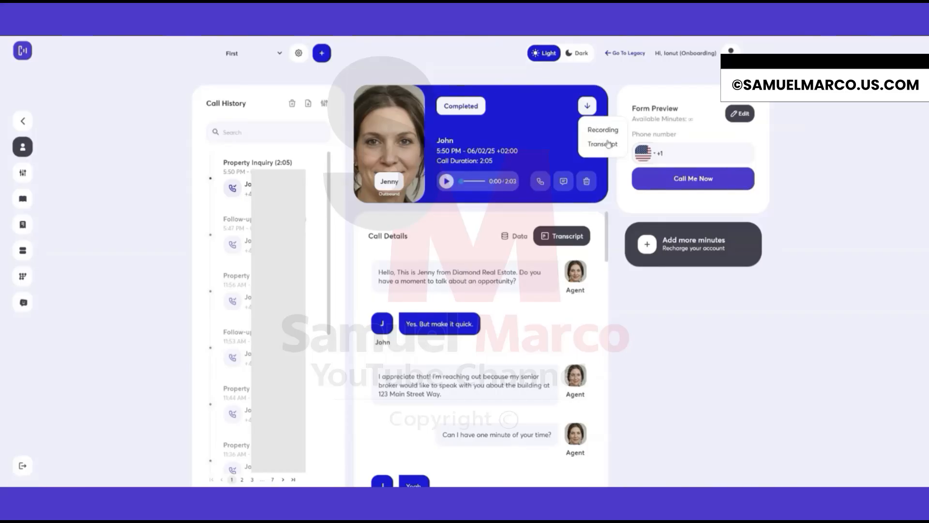
pyautogui.click(534, 150)
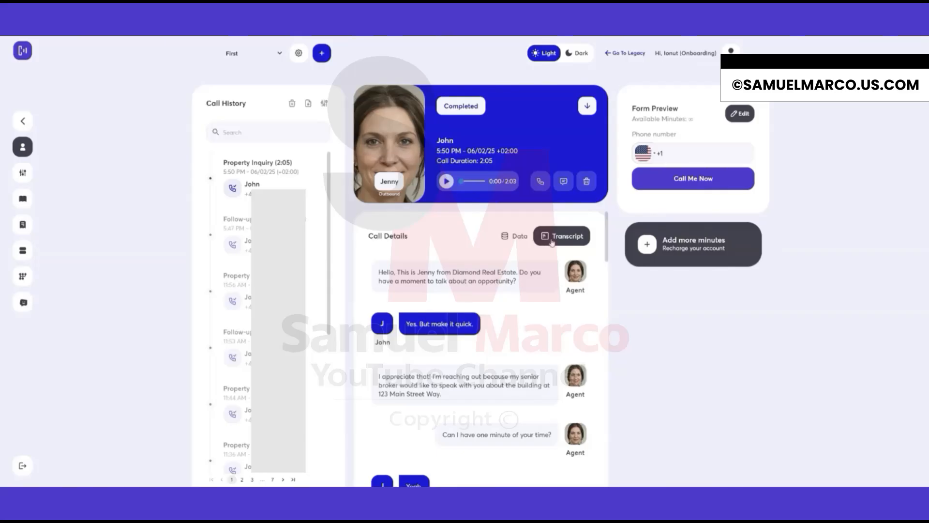
# Switch the call details to the data view and examine the call summary and extracted fields.
pyautogui.click(520, 239)
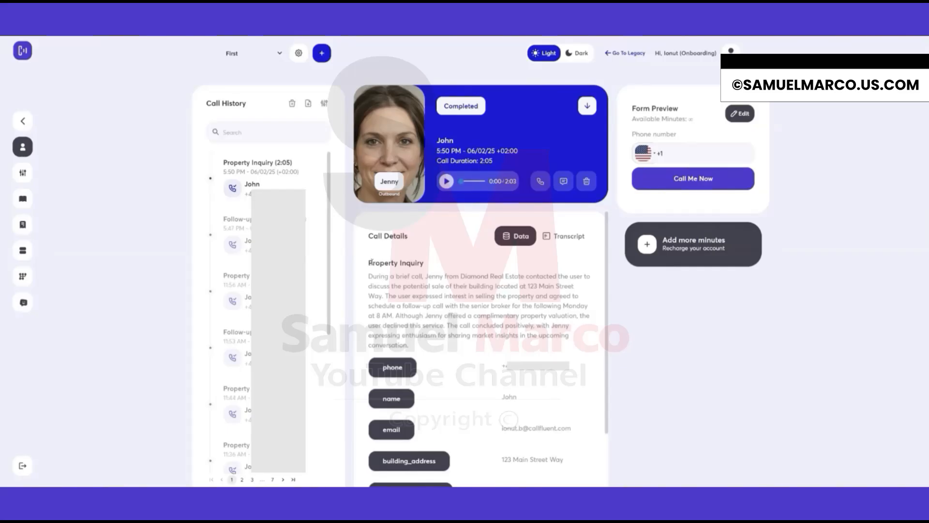
pyautogui.moveTo(369, 262); pyautogui.dragTo(428, 265)
pyautogui.moveTo(369, 274); pyautogui.dragTo(412, 351)
pyautogui.click(431, 349)
pyautogui.moveTo(504, 459); pyautogui.dragTo(572, 461)
pyautogui.click(563, 450)
pyautogui.scroll(-2, 249, 154)
pyautogui.scroll(2, 249, 132)
pyautogui.scroll(-3, 244, 209)
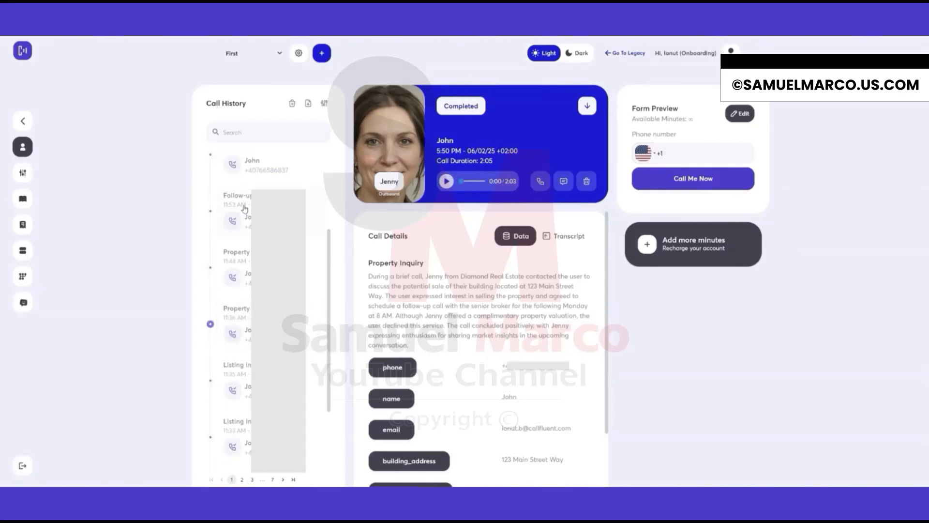
# Select several calls in the call history and delete them.
pyautogui.click(210, 268)
pyautogui.click(210, 211)
pyautogui.click(211, 380)
pyautogui.click(210, 267)
pyautogui.scroll(-1, 213, 392)
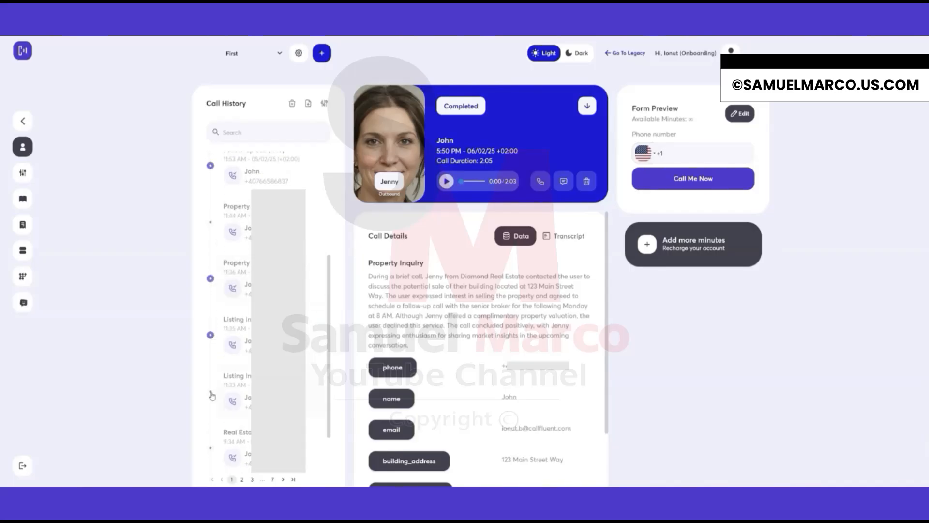
pyautogui.scroll(2, 241, 288)
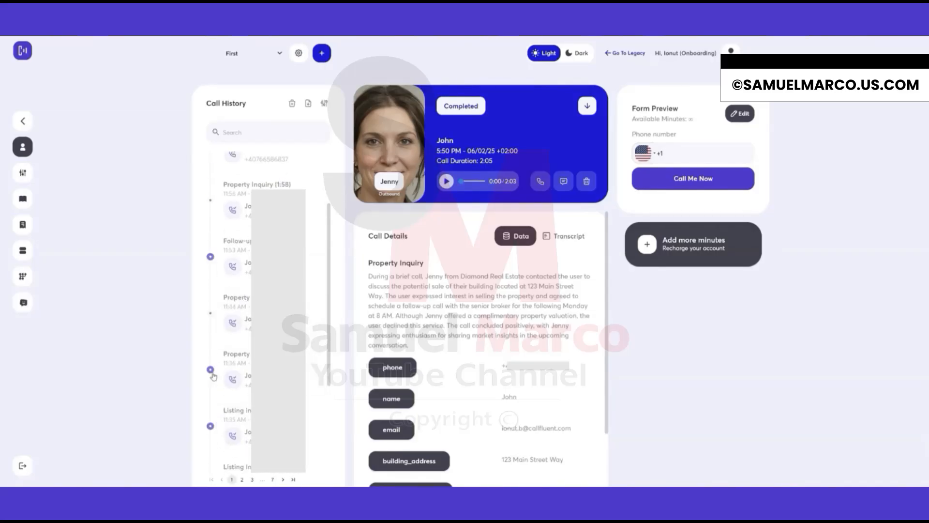
pyautogui.click(210, 426)
pyautogui.scroll(-1, 211, 385)
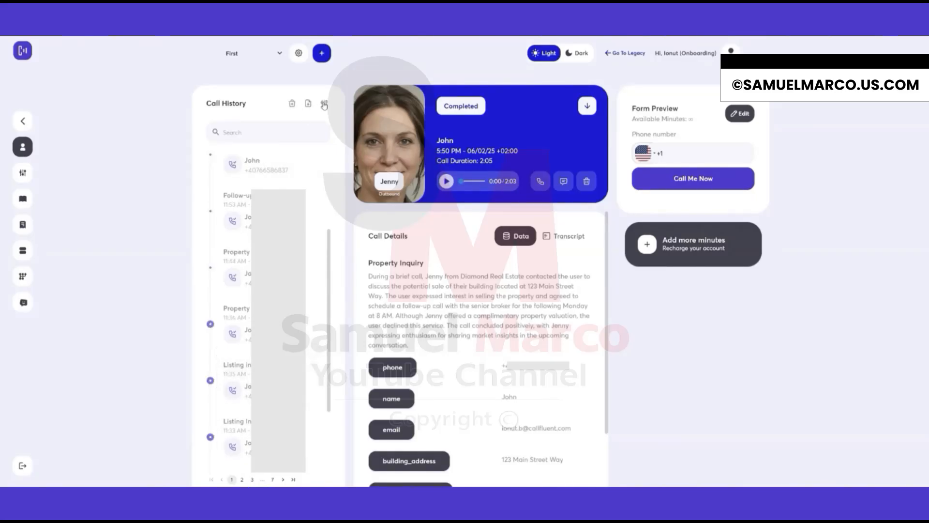
pyautogui.click(291, 105)
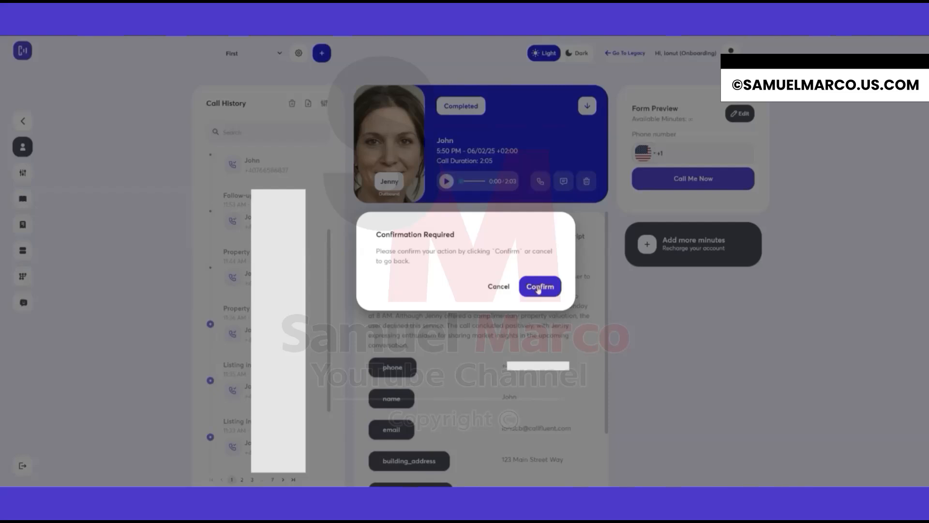
pyautogui.click(506, 290)
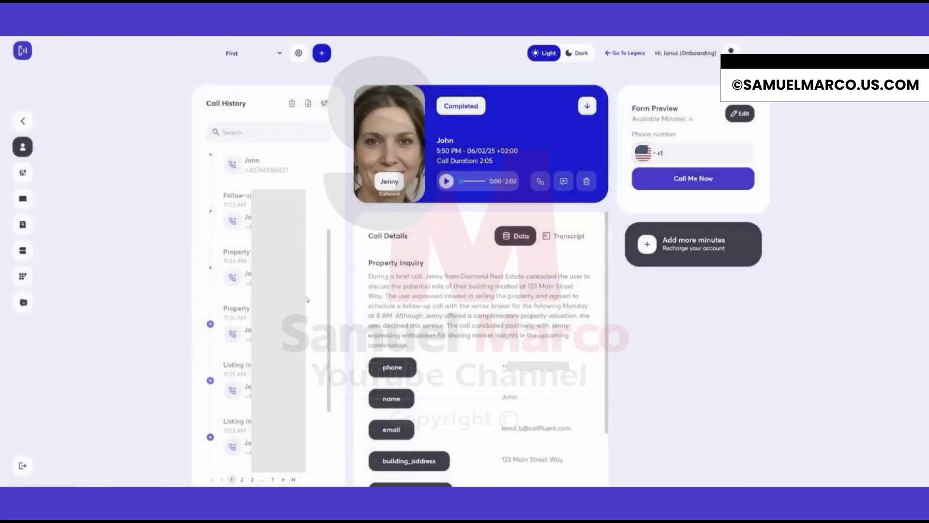
# Filter the call history to calls with a minimum duration of 3 minutes.
pyautogui.click(324, 104)
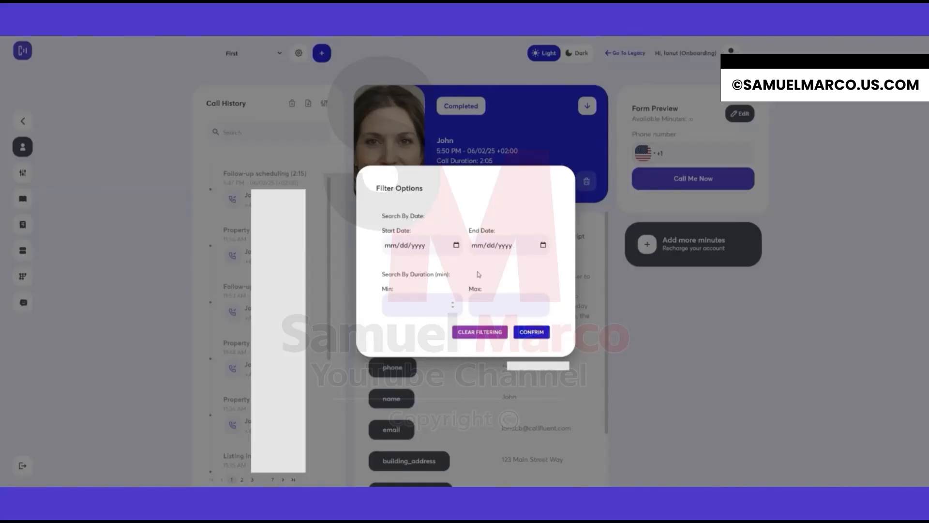
pyautogui.click(444, 305)
pyautogui.write('3')
pyautogui.click(531, 333)
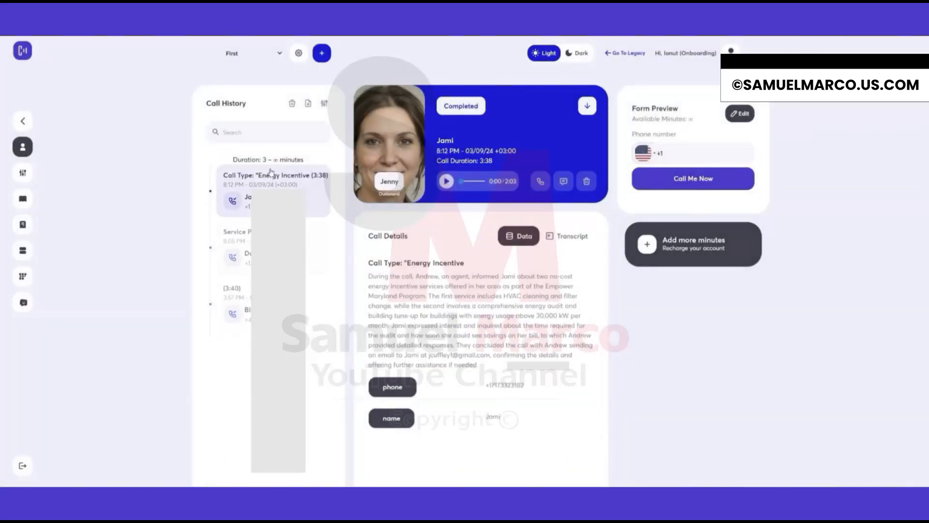
pyautogui.moveTo(232, 160); pyautogui.dragTo(304, 159)
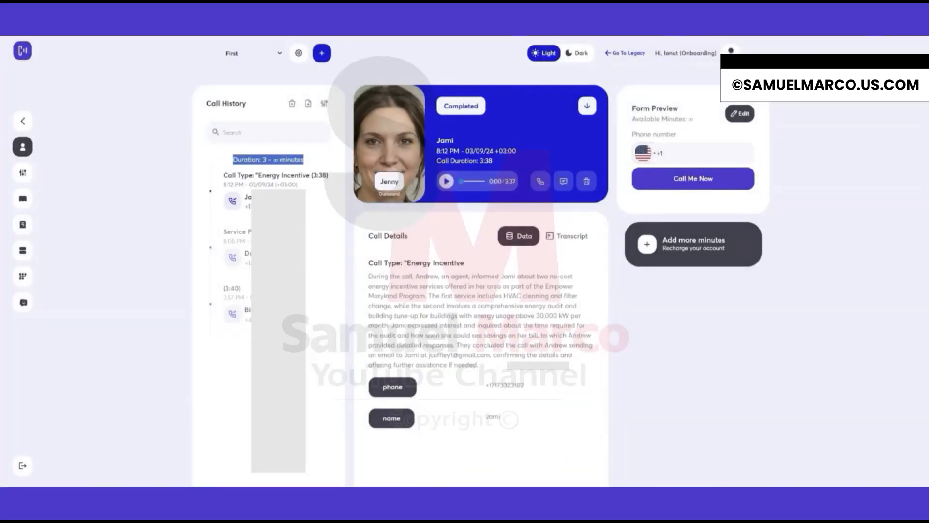
pyautogui.click(264, 159)
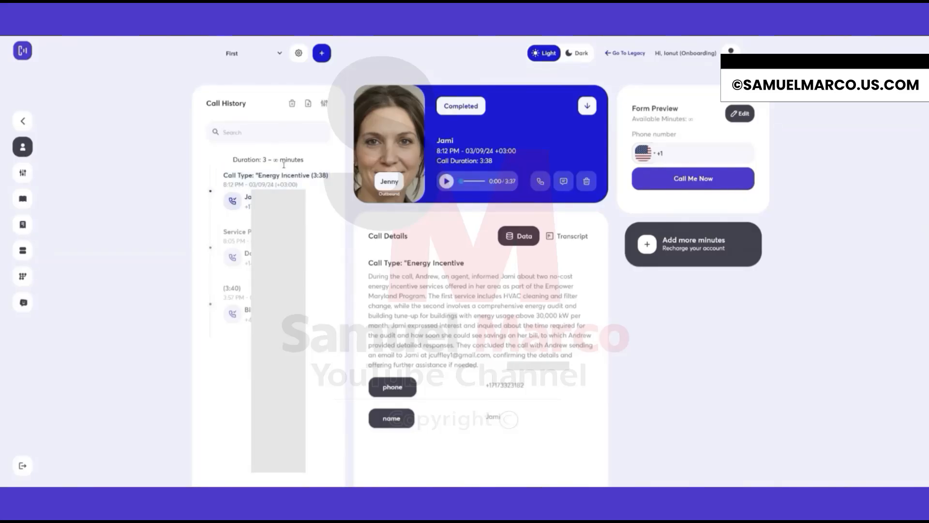
# Clear the call history filtering.
pyautogui.click(324, 103)
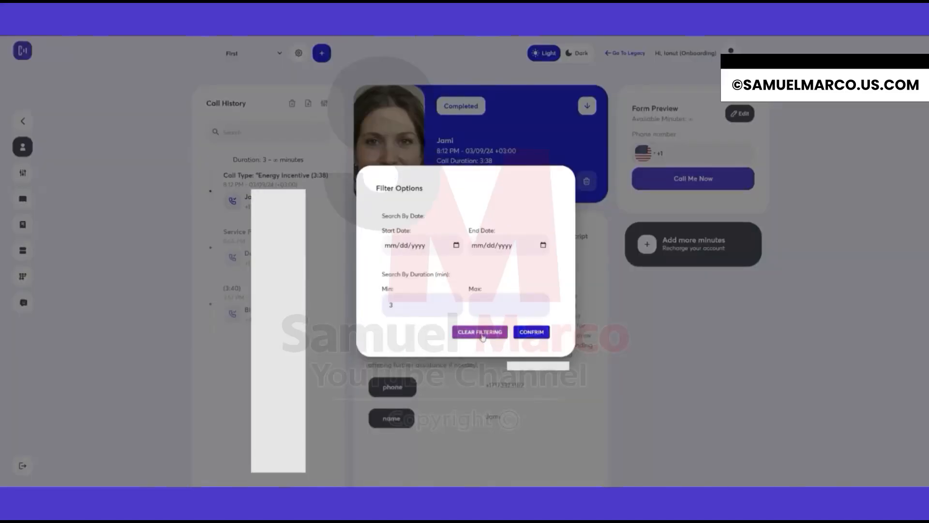
pyautogui.click(481, 332)
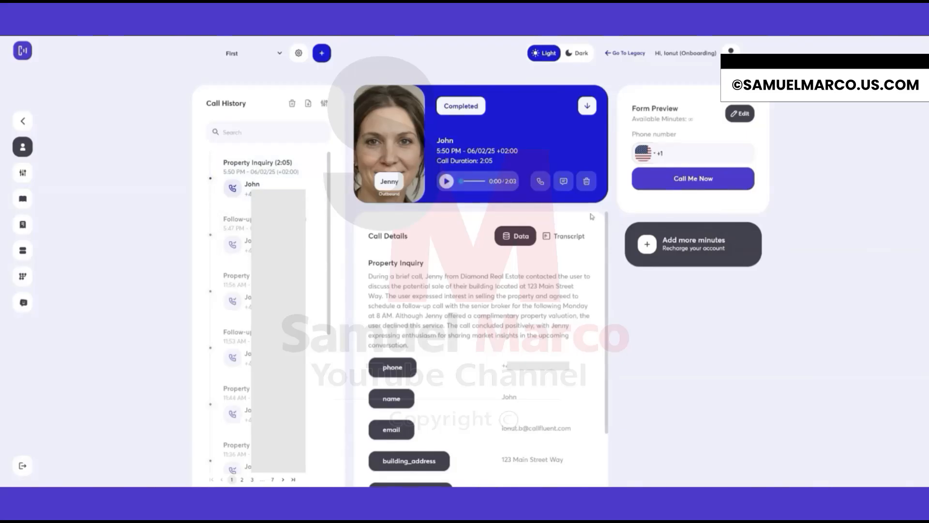
# Enter a phone number in the form preview's phone number field.
pyautogui.moveTo(636, 108); pyautogui.dragTo(680, 108)
pyautogui.click(680, 109)
pyautogui.click(675, 155)
pyautogui.write('25455652')
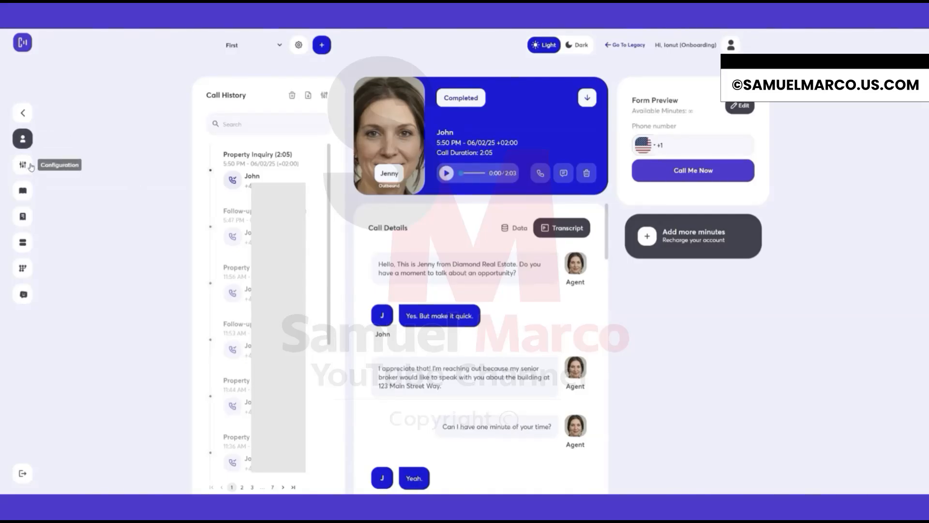
# Open the agent configuration and review its Settings and Advanced options.
pyautogui.click(30, 167)
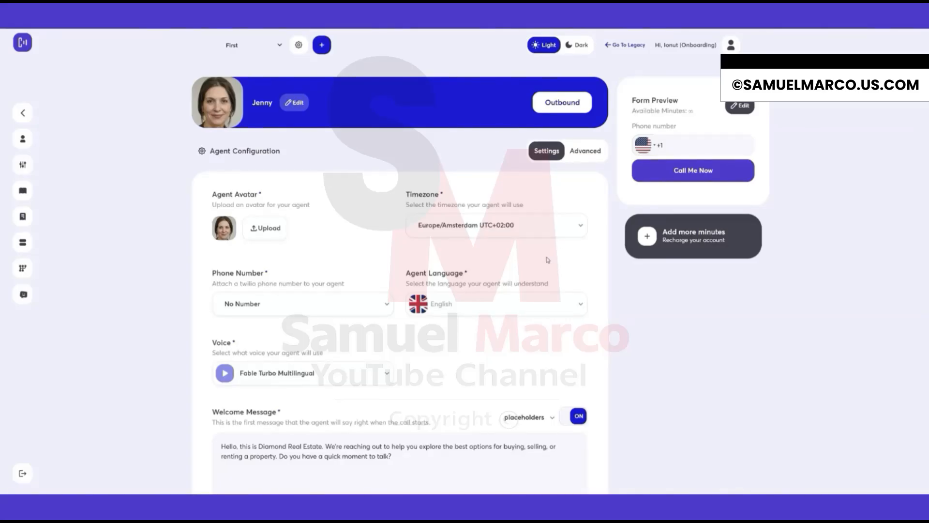
pyautogui.scroll(-1, 551, 267)
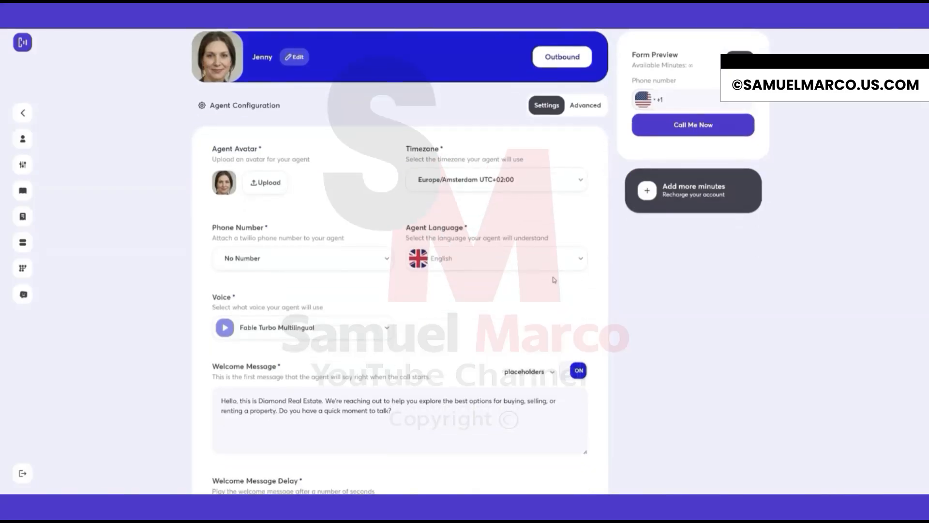
pyautogui.scroll(-5, 545, 310)
pyautogui.scroll(6, 544, 311)
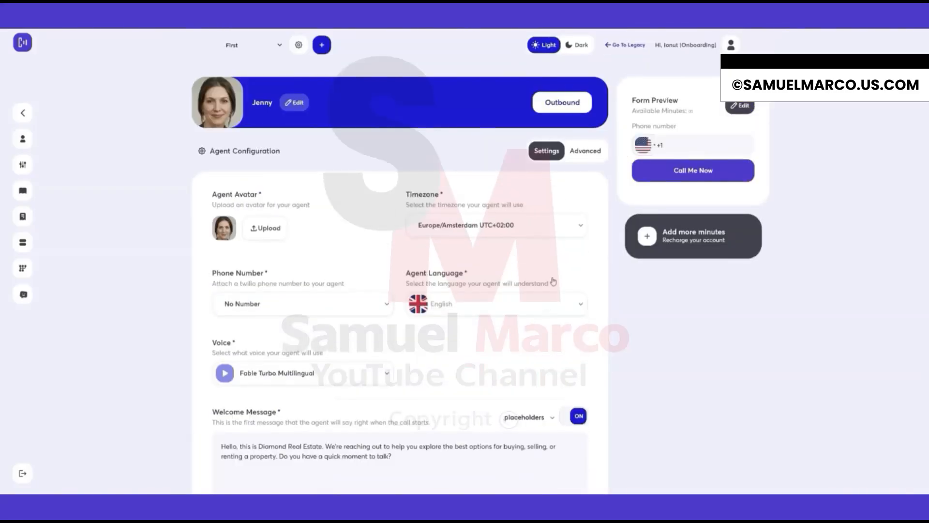
pyautogui.click(586, 152)
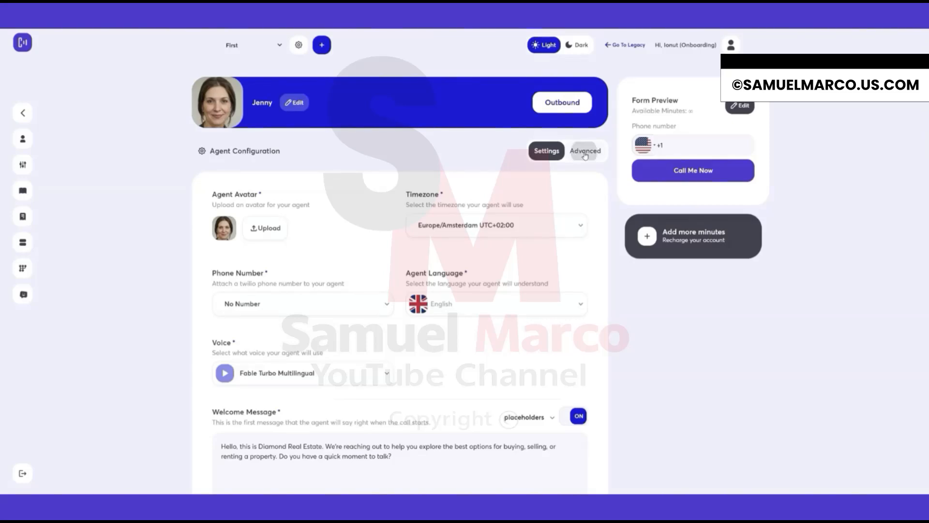
pyautogui.scroll(-1, 382, 184)
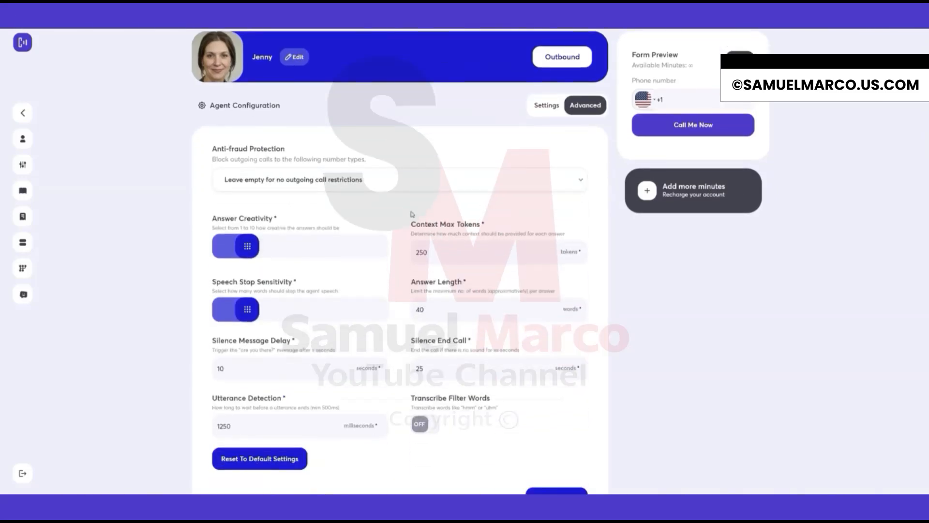
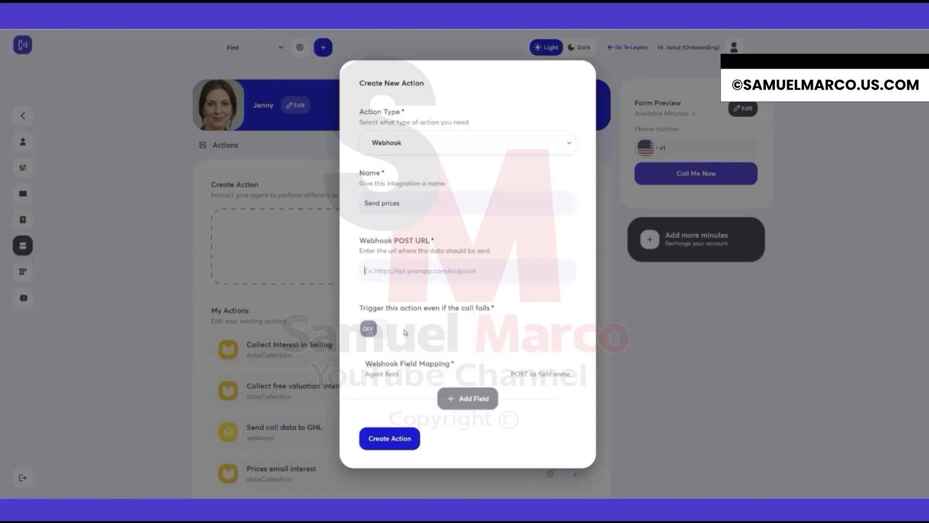
# Switch the 'trigger even if the call fails' option on and back off.
pyautogui.click(372, 333)
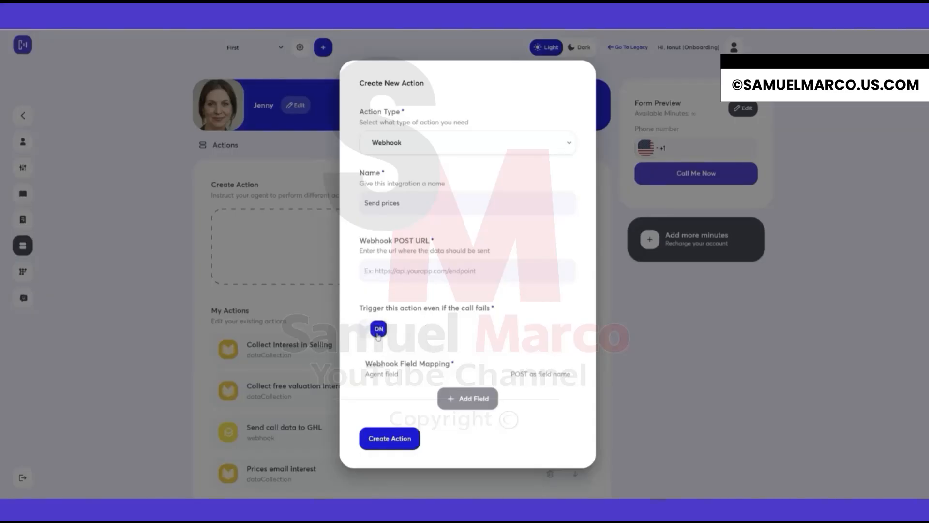
pyautogui.click(379, 330)
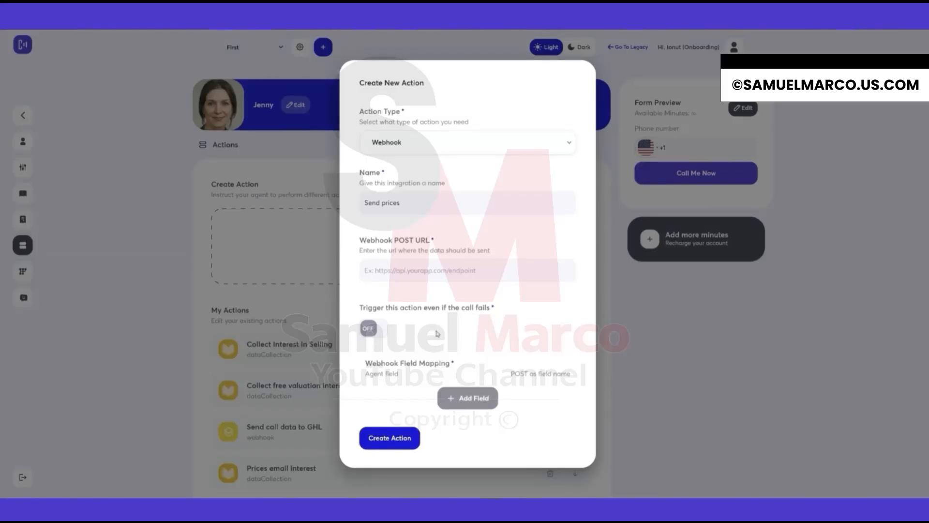
# Add webhook field mappings for the Number and Name agent fields.
pyautogui.click(465, 398)
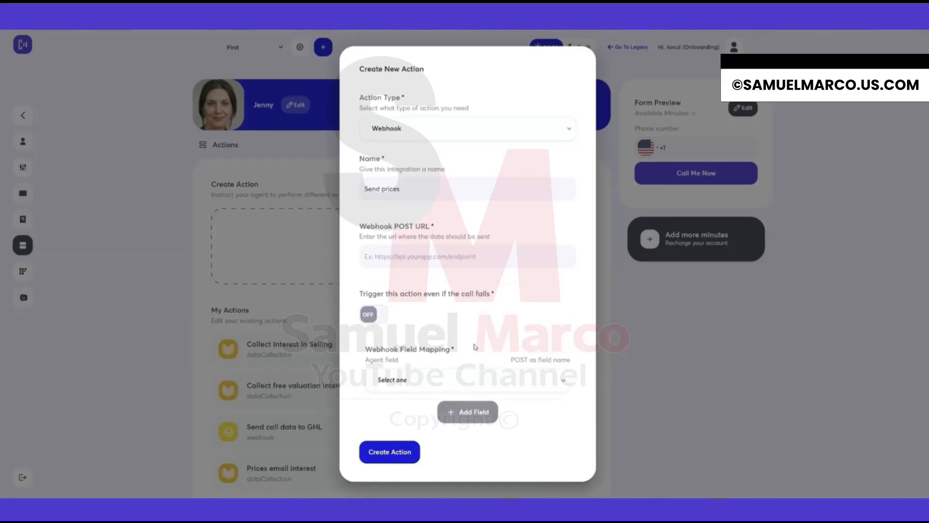
pyautogui.click(465, 384)
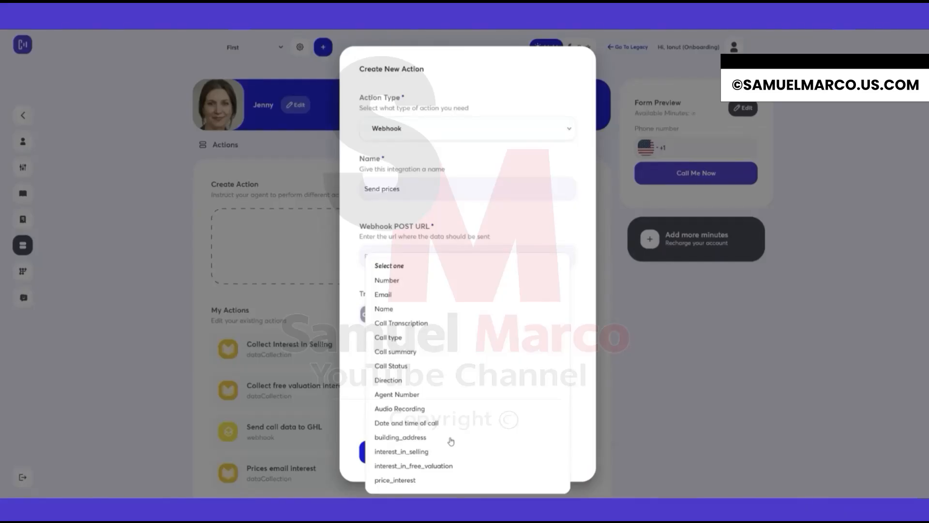
pyautogui.click(393, 283)
pyautogui.click(467, 424)
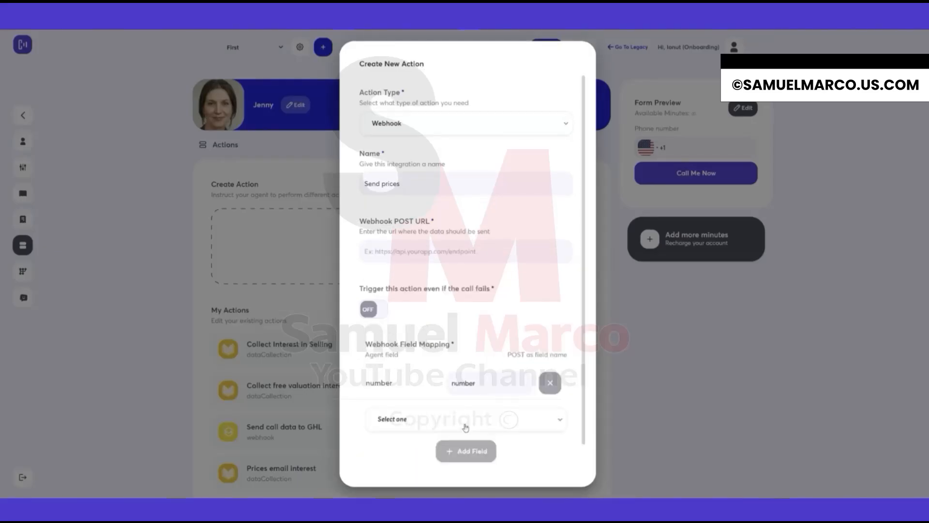
pyautogui.click(466, 419)
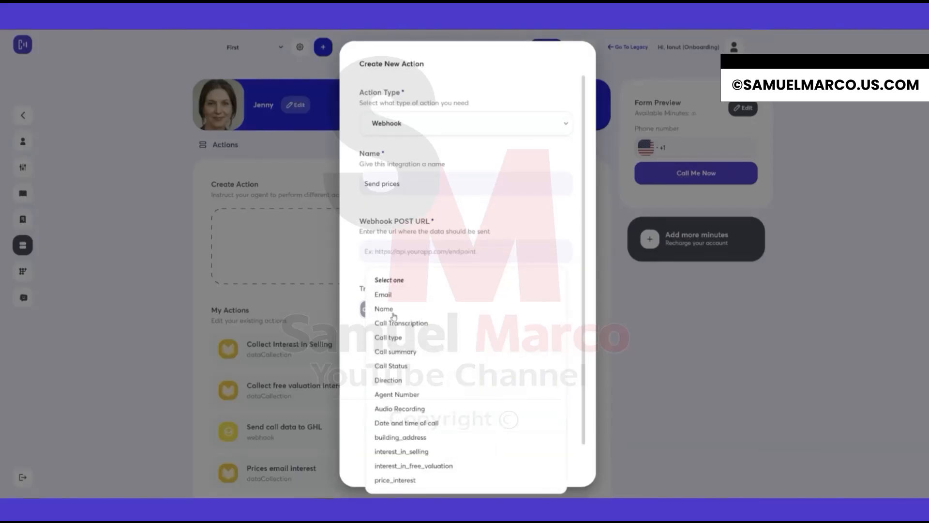
pyautogui.click(388, 312)
# Add webhook field mappings for the Call Transcription and Audio Recording agent fields.
pyautogui.scroll(-2, 490, 447)
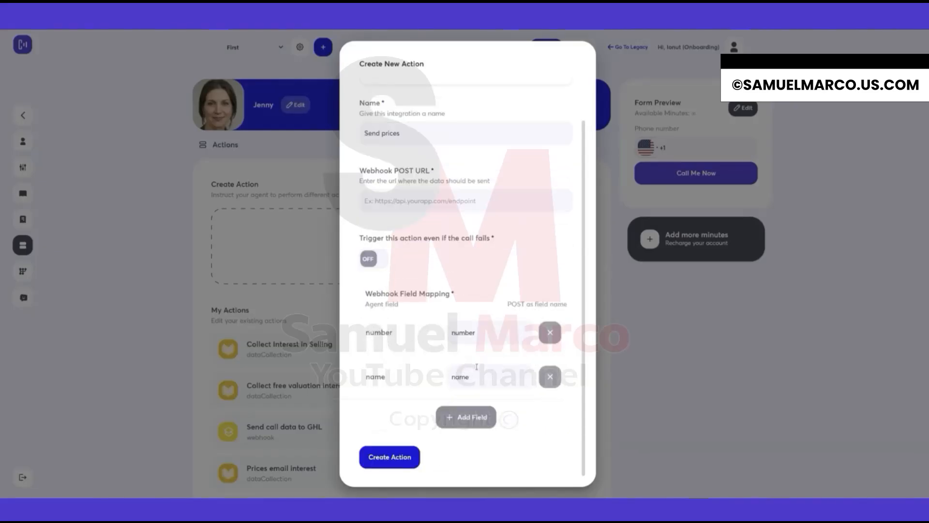
pyautogui.click(473, 421)
pyautogui.click(434, 417)
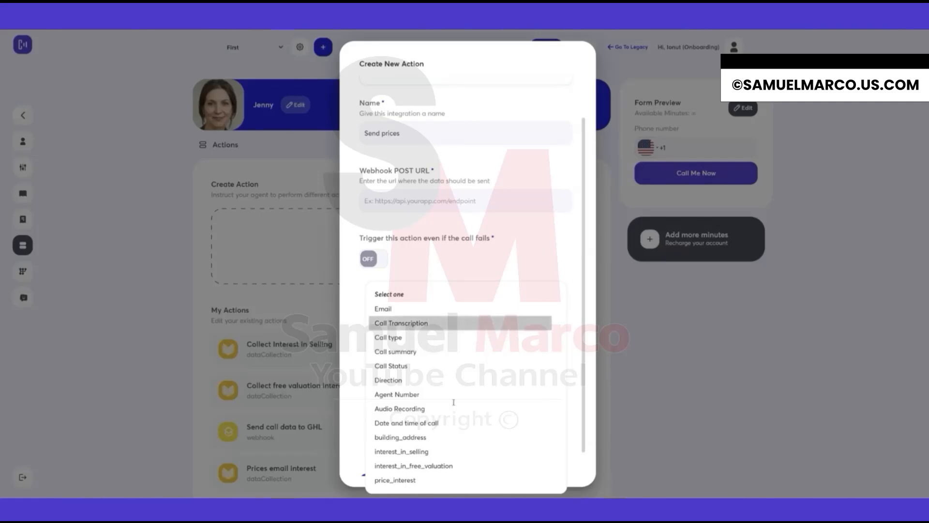
pyautogui.click(413, 323)
pyautogui.click(458, 457)
pyautogui.scroll(-1, 435, 421)
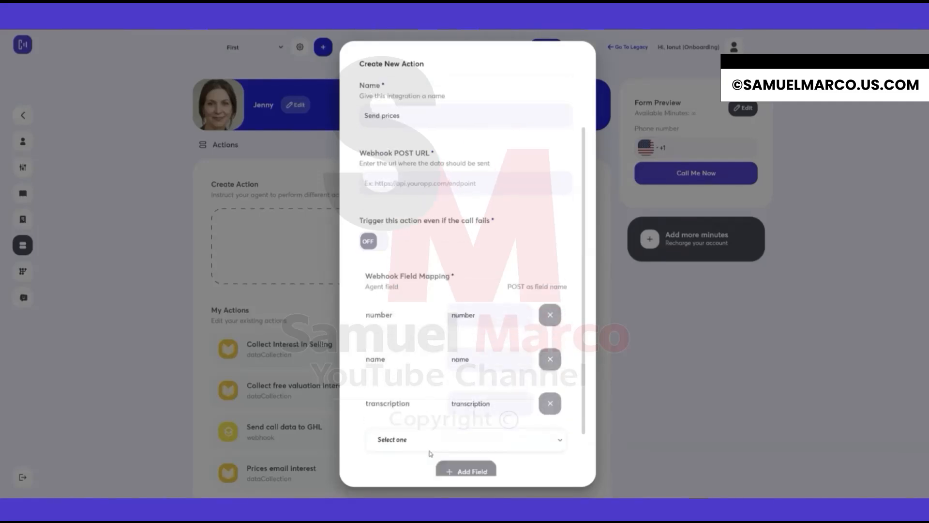
pyautogui.click(434, 415)
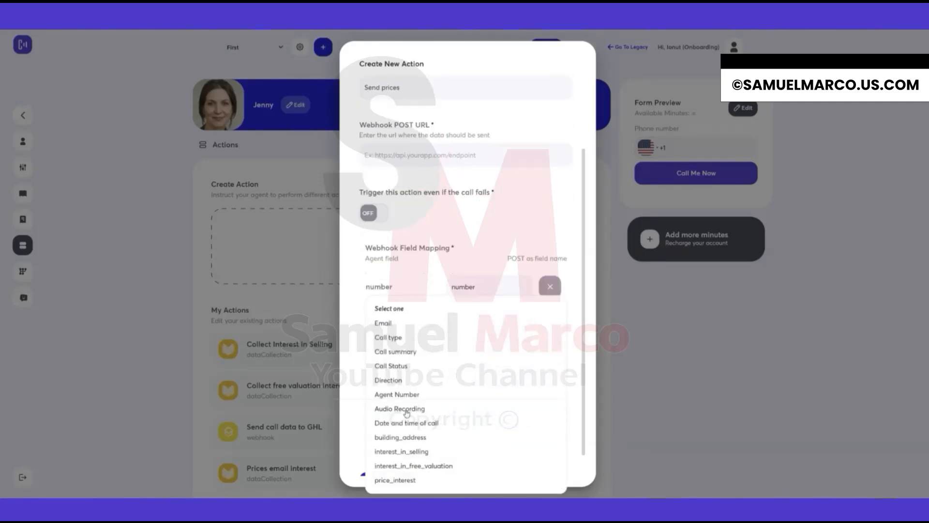
pyautogui.click(409, 409)
# Add a webhook field mapping for the interest_in_selling agent field.
pyautogui.click(465, 459)
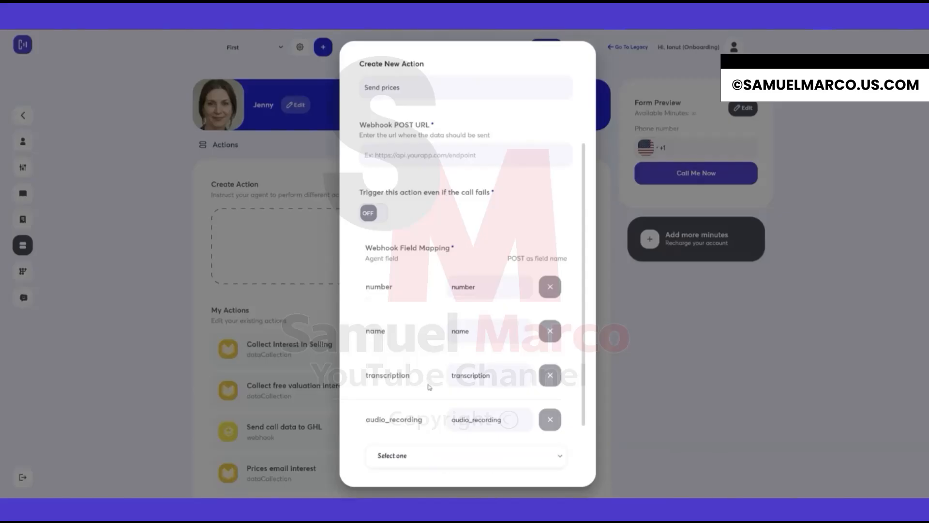
pyautogui.scroll(-2, 435, 401)
pyautogui.click(437, 387)
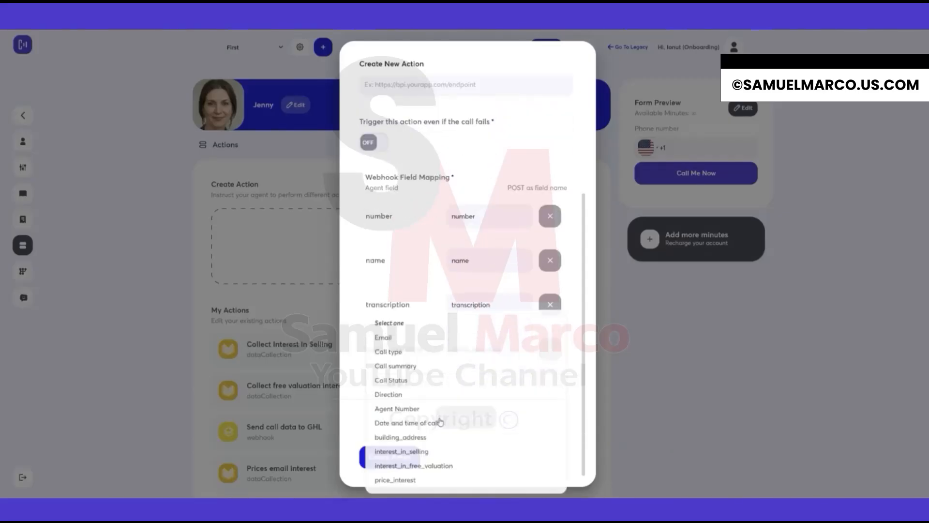
pyautogui.click(409, 453)
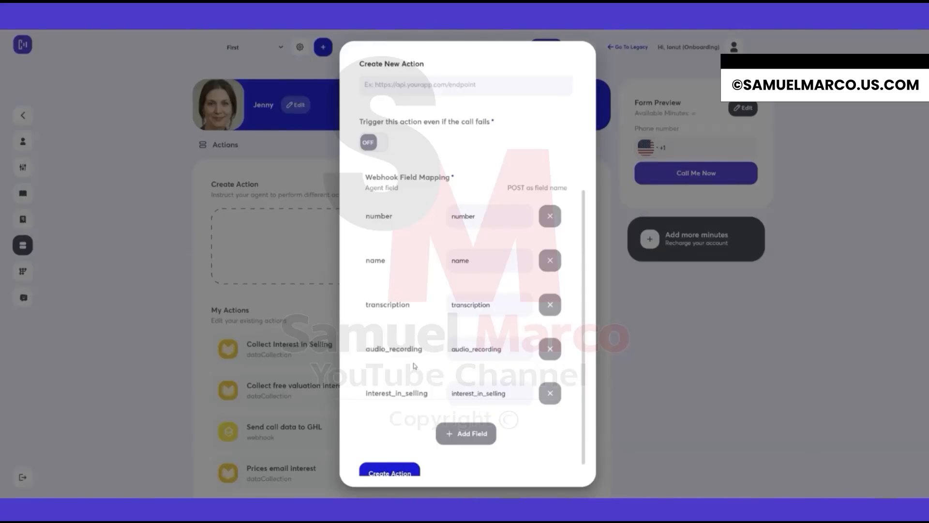
# Change the new action's type from Webhook to Zapier.
pyautogui.scroll(-1, 415, 366)
pyautogui.scroll(5, 413, 364)
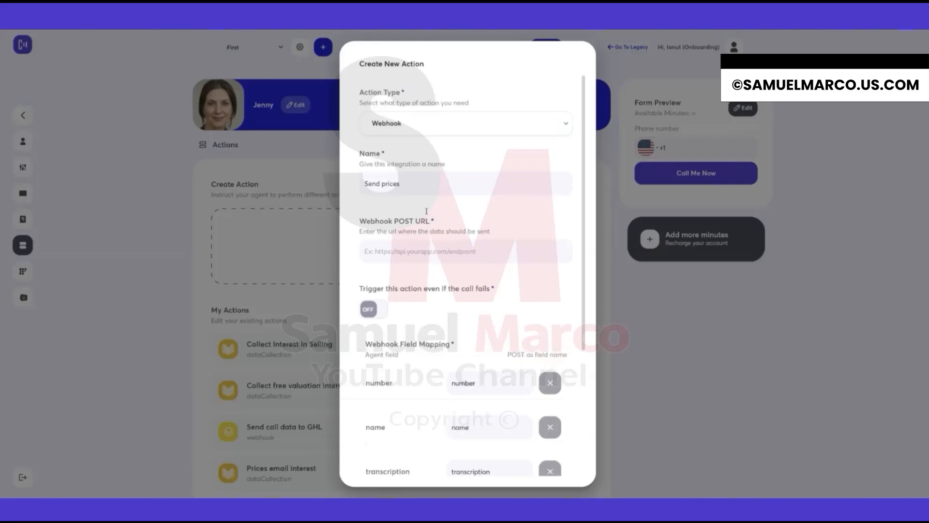
pyautogui.click(402, 125)
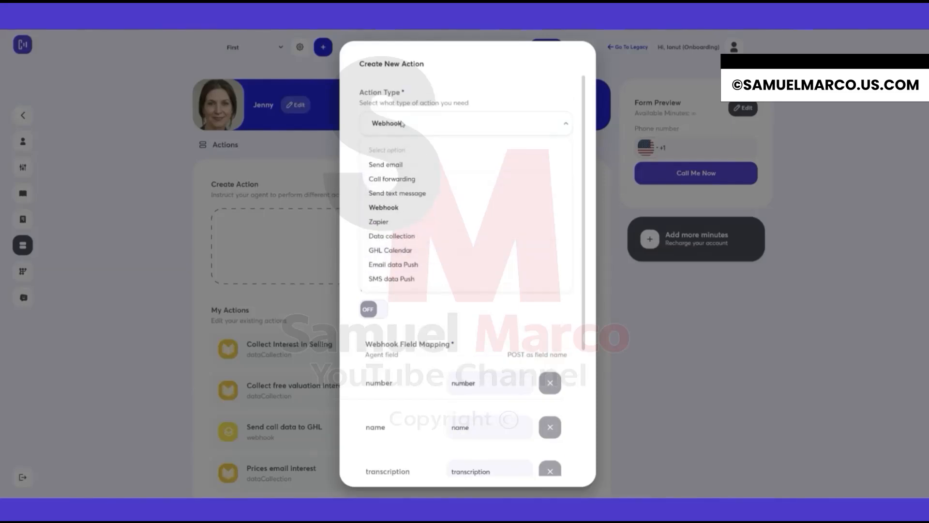
pyautogui.click(380, 222)
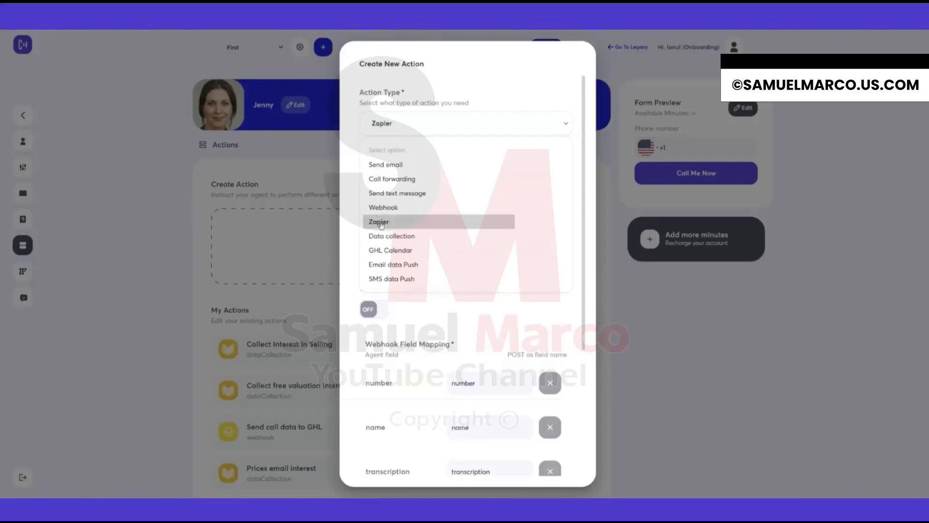
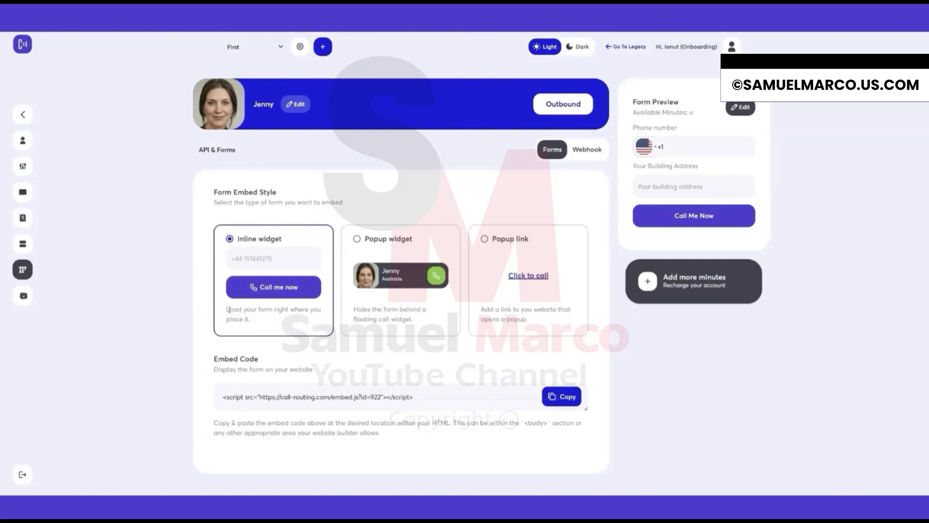
# Review the three form embed styles, their descriptions and the embed code each one produces.
pyautogui.moveTo(228, 310); pyautogui.dragTo(266, 321)
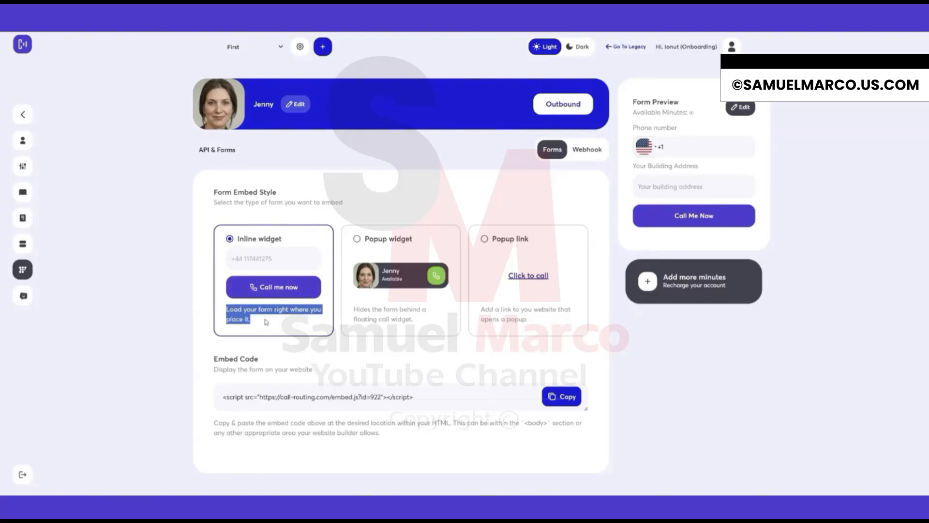
pyautogui.click(266, 322)
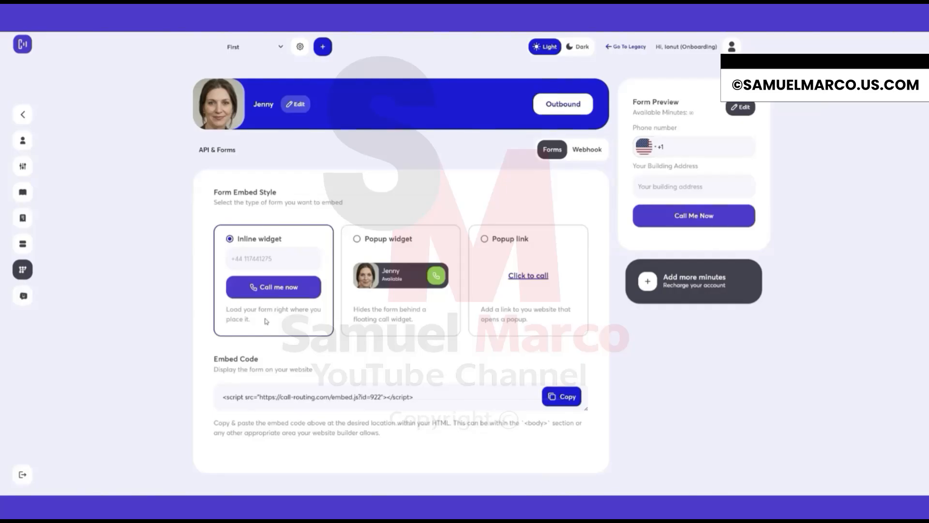
pyautogui.click(377, 241)
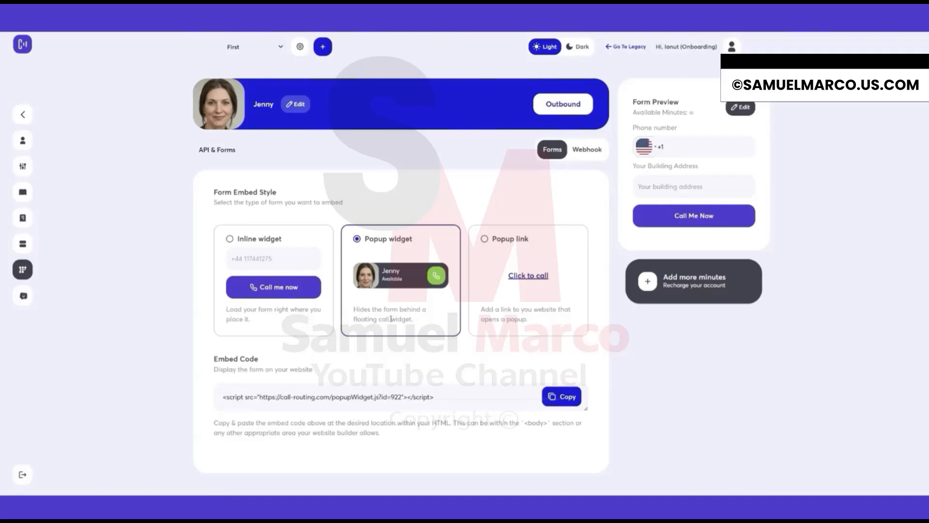
pyautogui.click(500, 242)
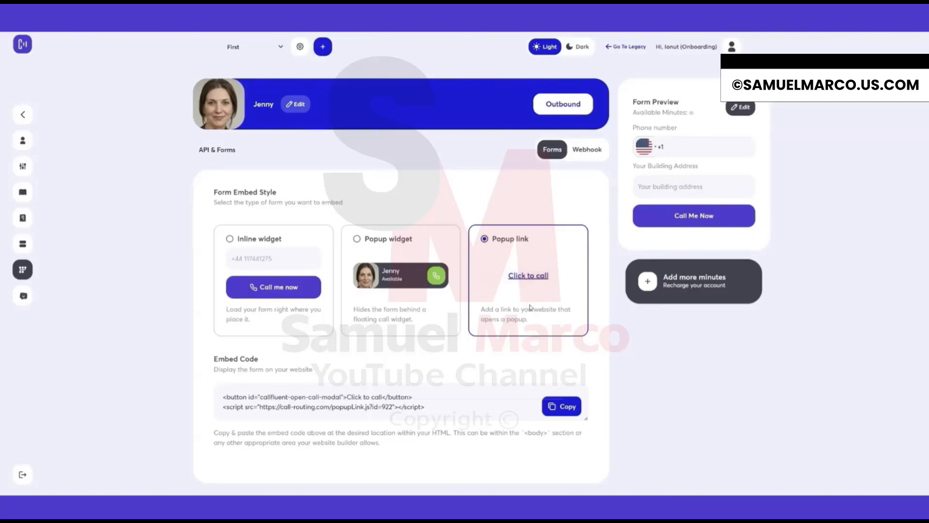
pyautogui.moveTo(528, 320); pyautogui.dragTo(479, 310)
pyautogui.click(500, 310)
pyautogui.moveTo(211, 359); pyautogui.dragTo(322, 376)
pyautogui.click(323, 374)
pyautogui.moveTo(453, 432); pyautogui.dragTo(458, 447)
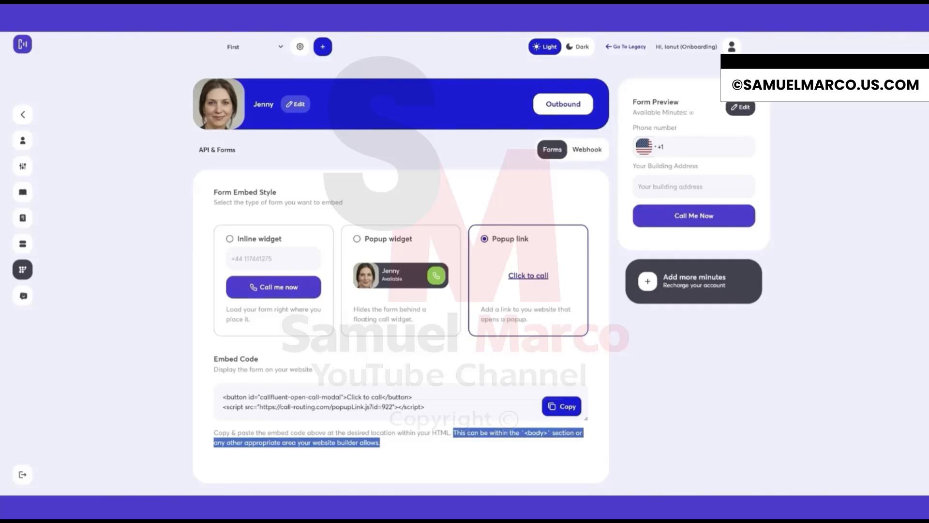
pyautogui.click(306, 441)
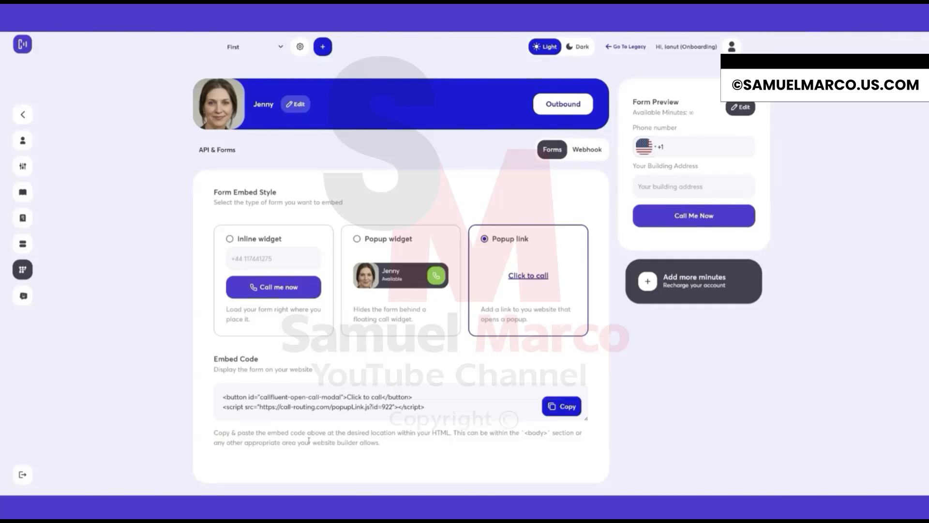
# Select the Popup widget embed style and copy its embed code.
pyautogui.click(367, 243)
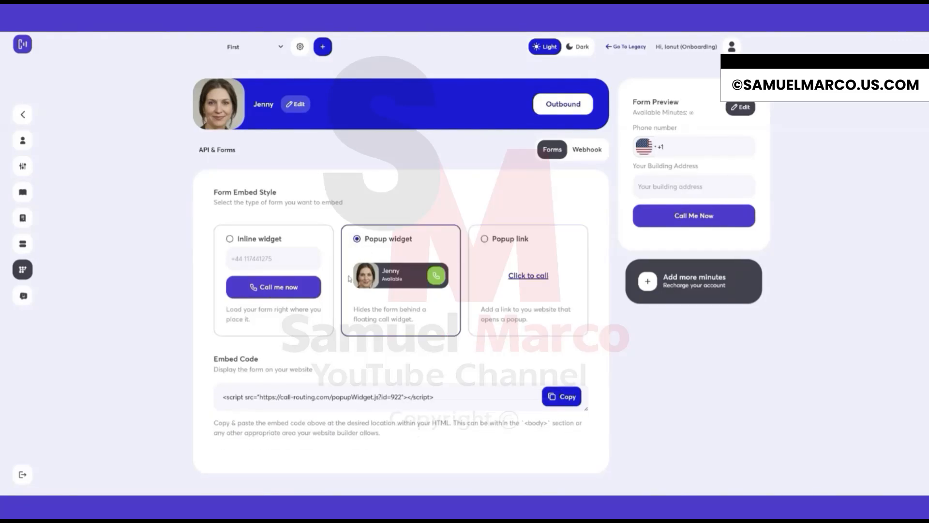
pyautogui.click(251, 238)
pyautogui.moveTo(216, 401); pyautogui.dragTo(426, 401)
pyautogui.click(430, 400)
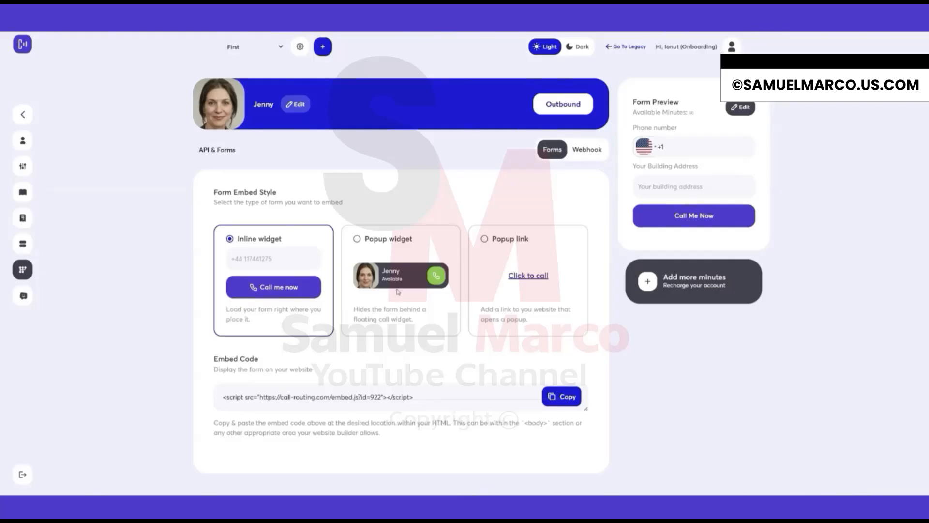
pyautogui.click(386, 241)
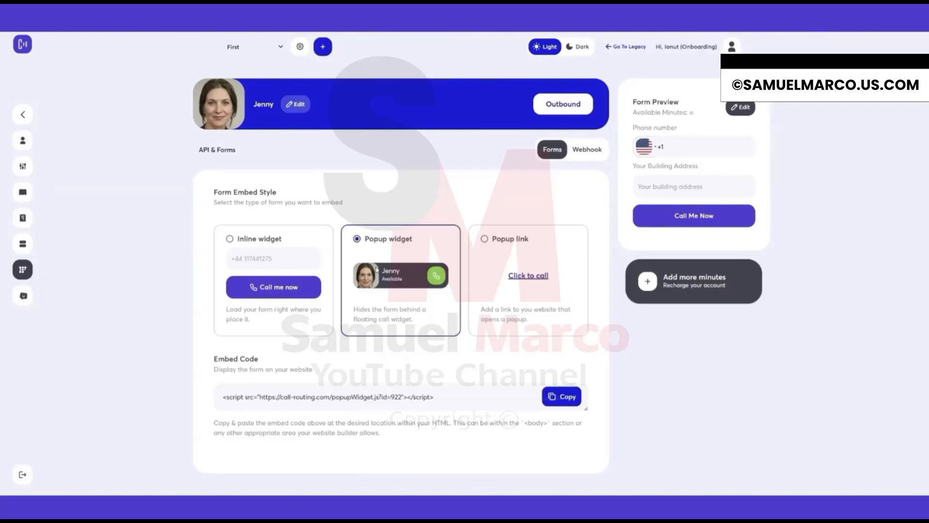
pyautogui.click(561, 397)
# Inspect the form preview panel and its phone number field.
pyautogui.moveTo(633, 101); pyautogui.dragTo(689, 105)
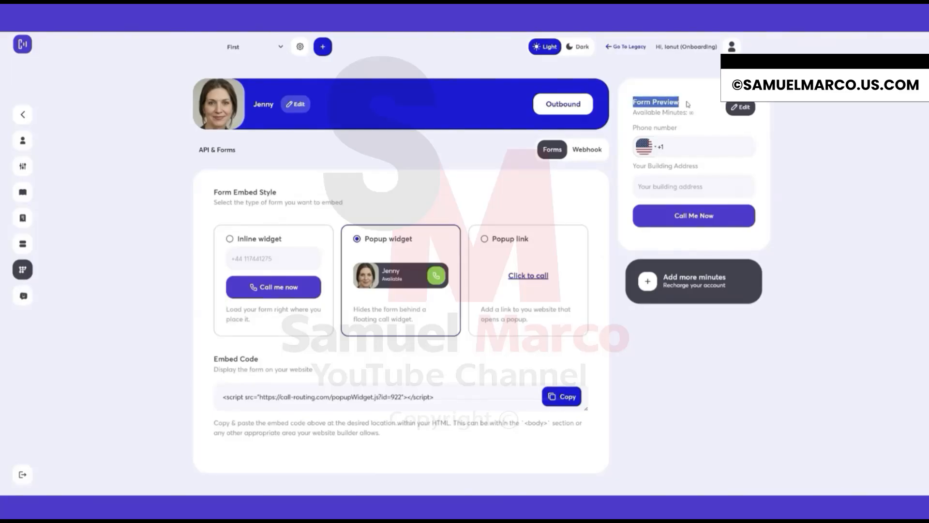
pyautogui.click(690, 105)
pyautogui.click(678, 144)
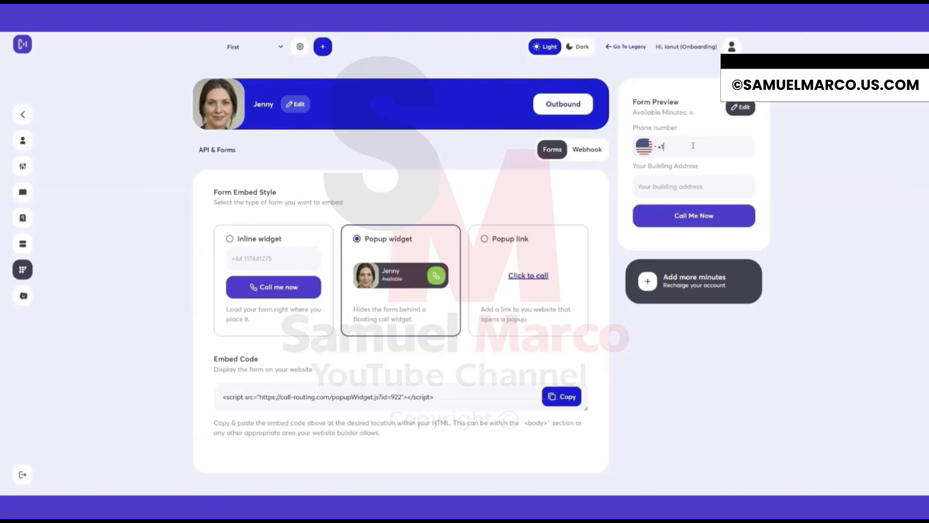
# Restyle the call form button to green #09c842 with the text GO NOW and square field corners, then save.
pyautogui.click(740, 107)
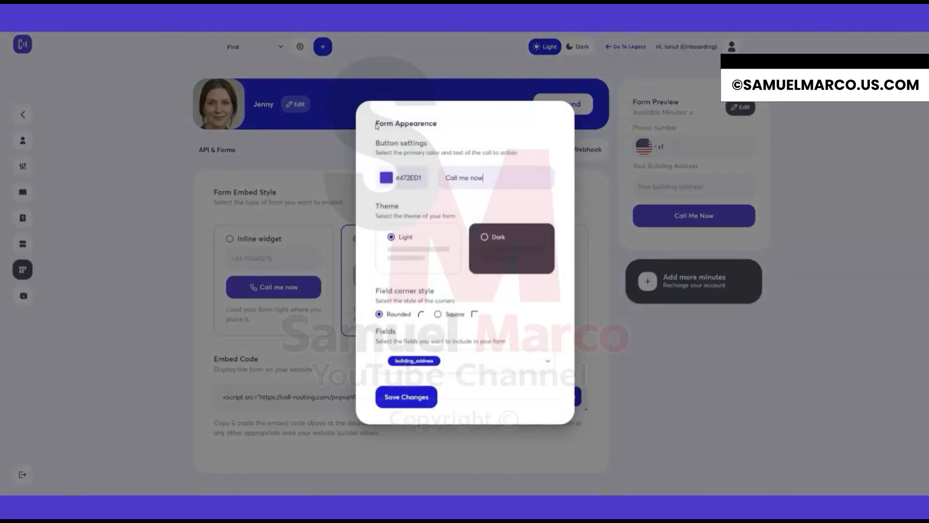
pyautogui.moveTo(376, 125); pyautogui.dragTo(452, 127)
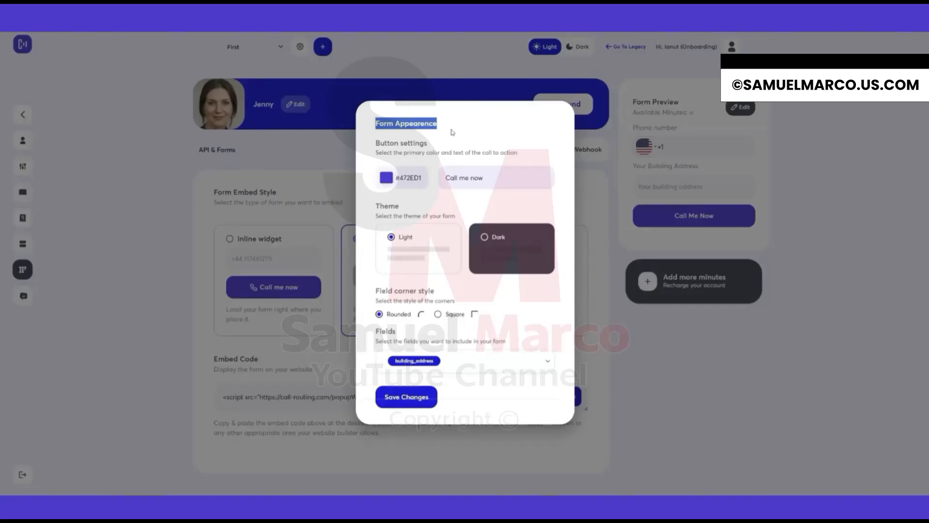
pyautogui.click(453, 128)
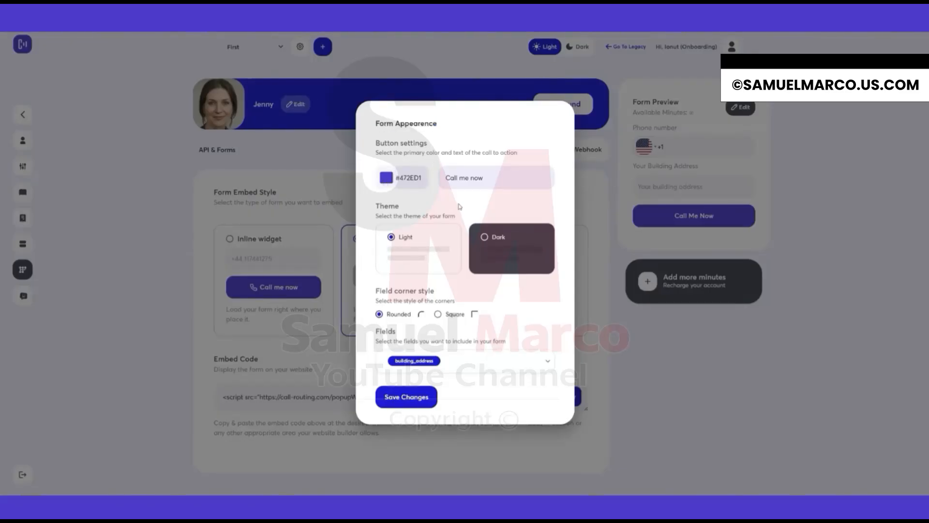
pyautogui.click(440, 246)
pyautogui.moveTo(450, 194); pyautogui.dragTo(459, 197)
pyautogui.tripleClick(496, 179)
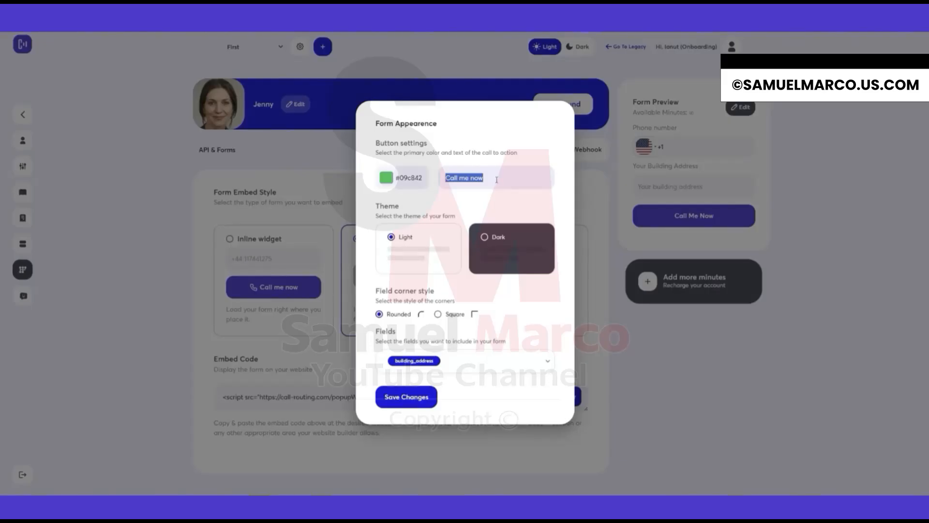
pyautogui.write('GO NOW')
pyautogui.click(443, 315)
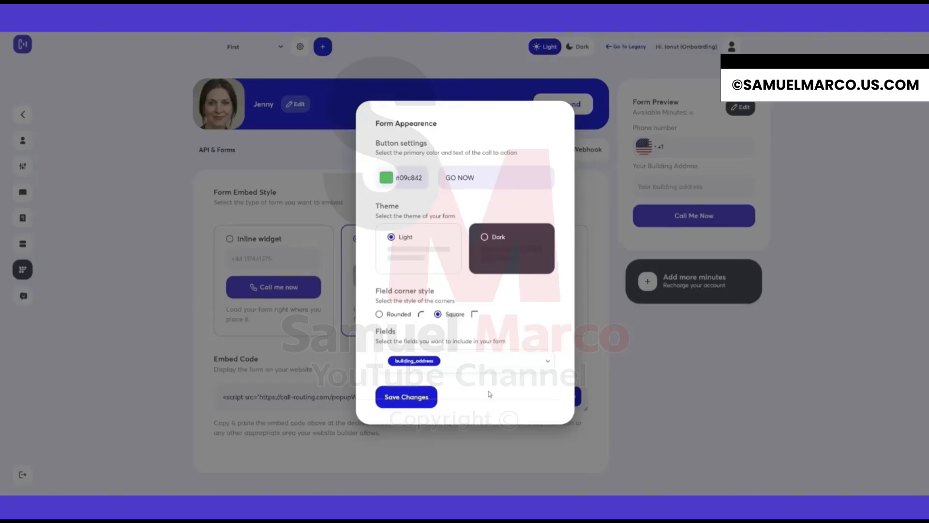
pyautogui.click(399, 398)
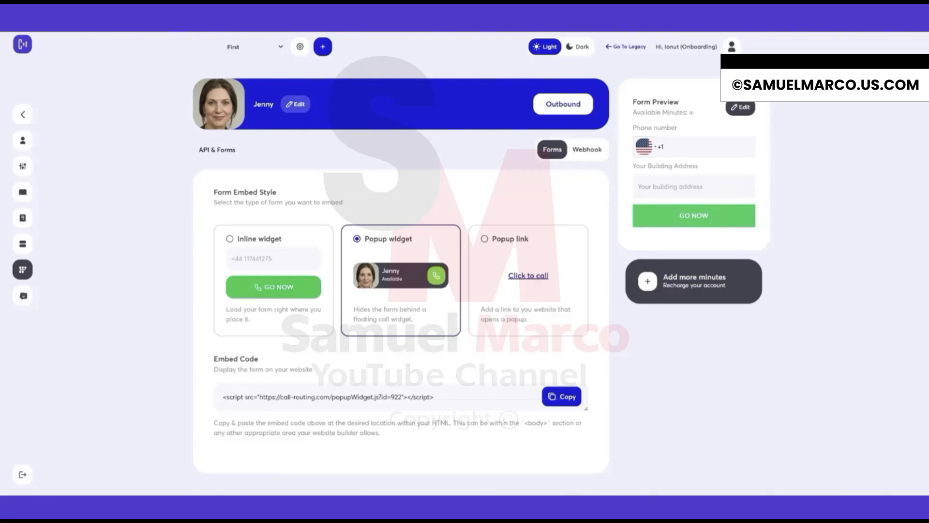
# Remove the building_address field from the call form's fields and save the form appearance.
pyautogui.click(587, 153)
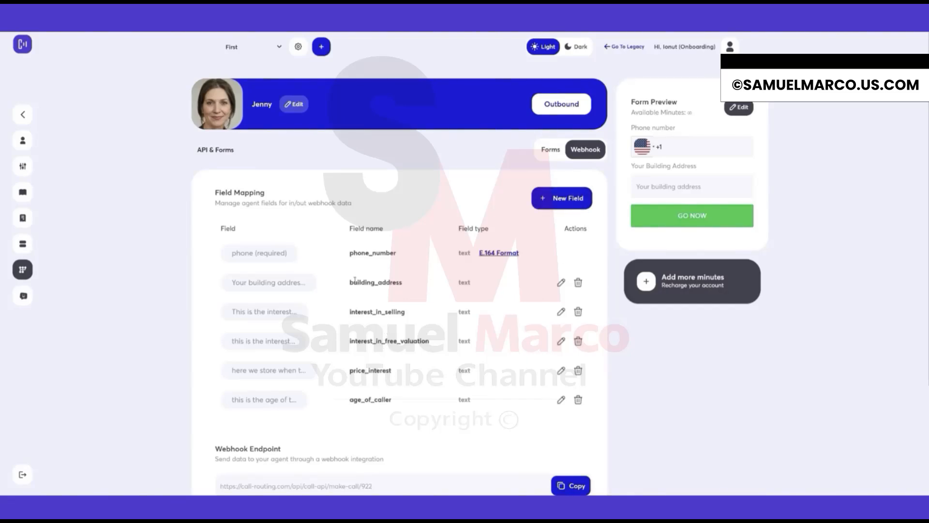
pyautogui.click(740, 111)
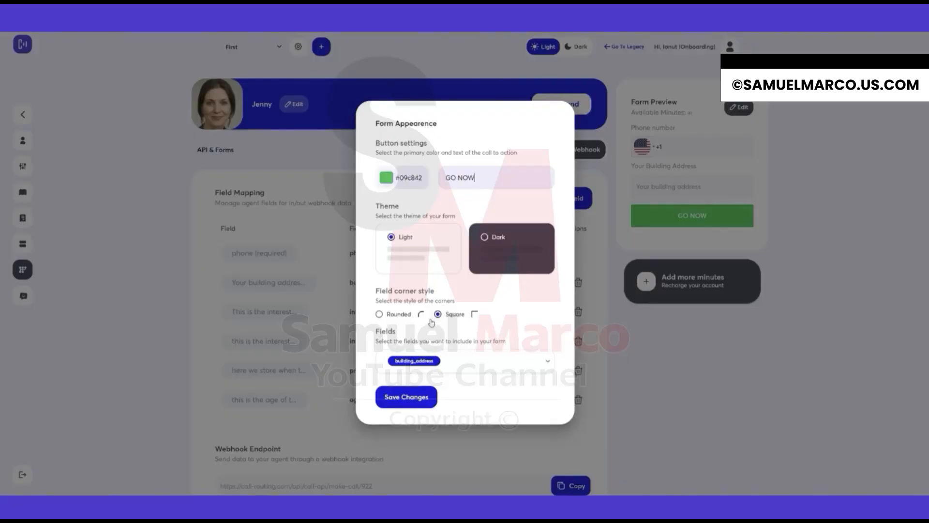
pyautogui.click(414, 362)
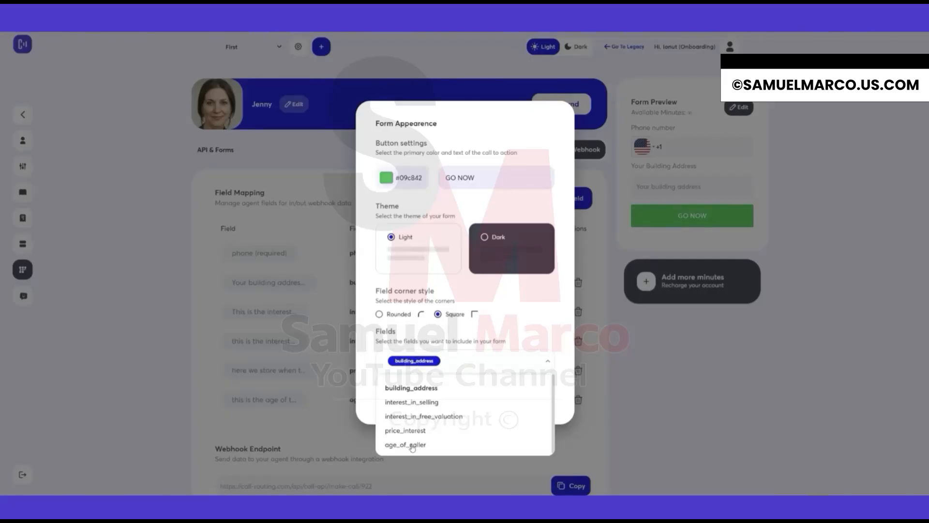
pyautogui.click(412, 445)
pyautogui.click(416, 446)
pyautogui.click(427, 390)
pyautogui.click(527, 322)
pyautogui.click(415, 398)
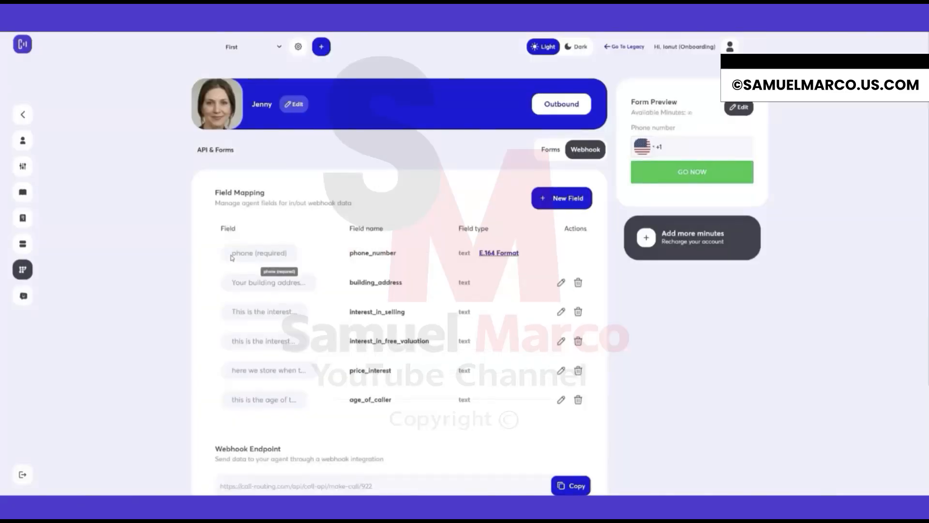
# Switch the form embed style to Inline widget and copy its embed code.
pyautogui.moveTo(231, 254); pyautogui.dragTo(334, 250)
pyautogui.click(334, 252)
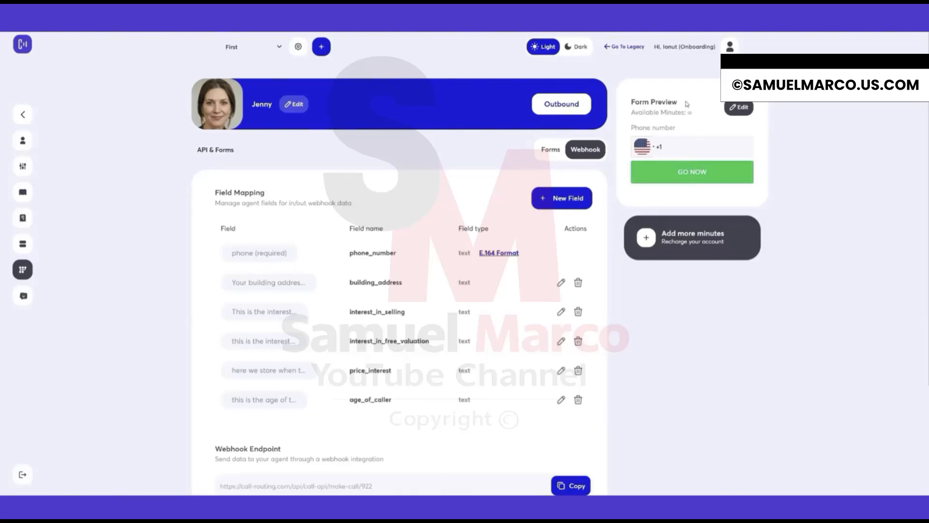
pyautogui.click(549, 151)
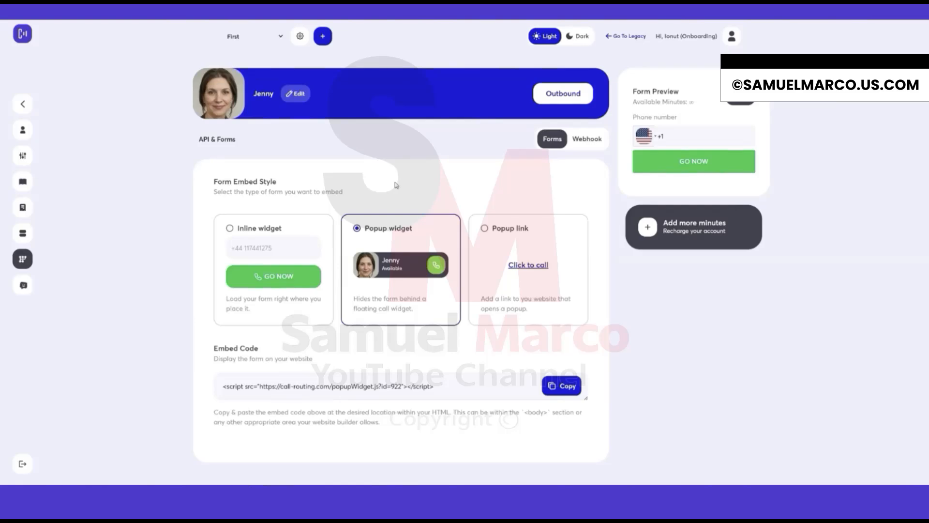
pyautogui.click(250, 233)
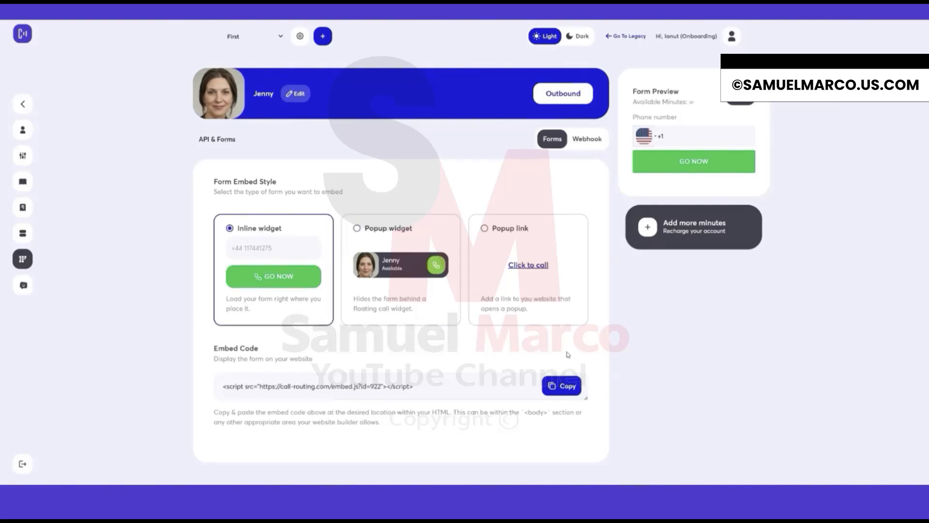
pyautogui.click(561, 385)
pyautogui.moveTo(284, 229); pyautogui.dragTo(231, 232)
pyautogui.click(564, 386)
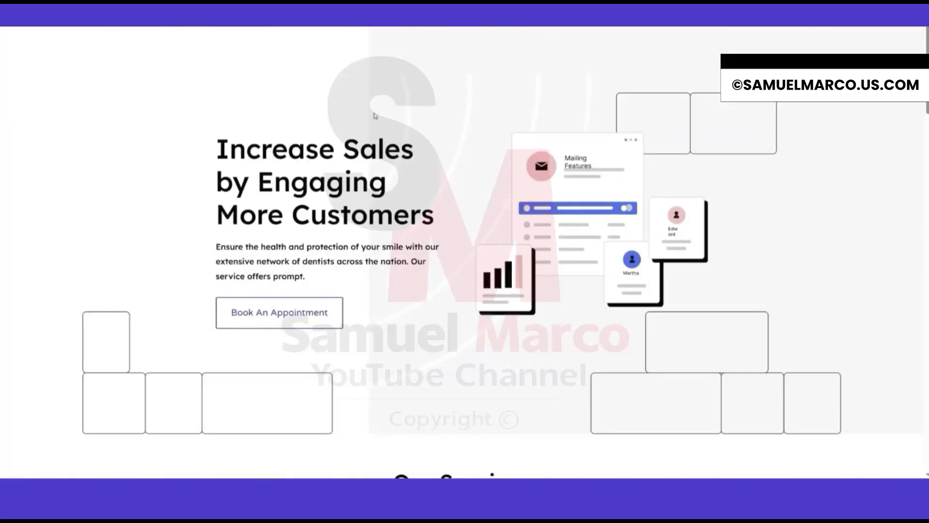
# Insert a new single-column row below the All Marketing Services button on the website page.
pyautogui.scroll(-15, 404, 176)
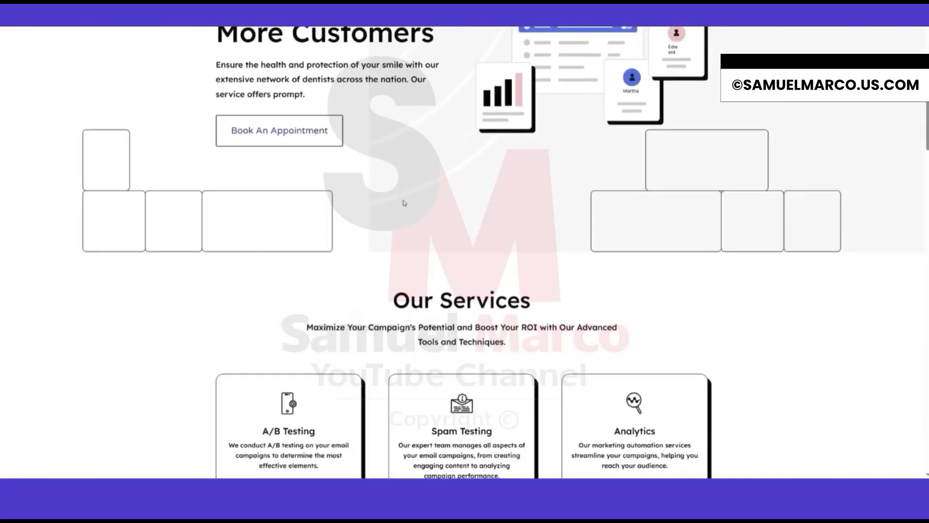
pyautogui.scroll(15, 419, 259)
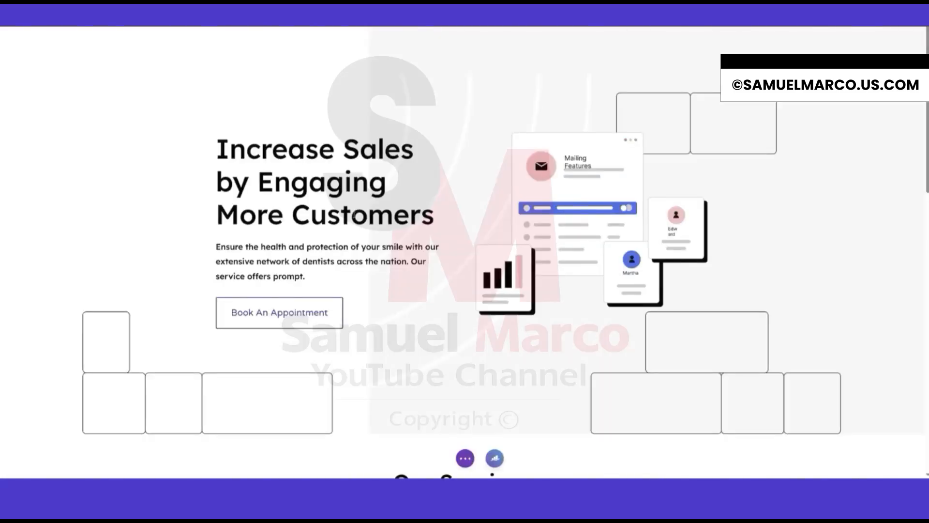
pyautogui.scroll(-4, 356, 216)
pyautogui.scroll(-1, 440, 276)
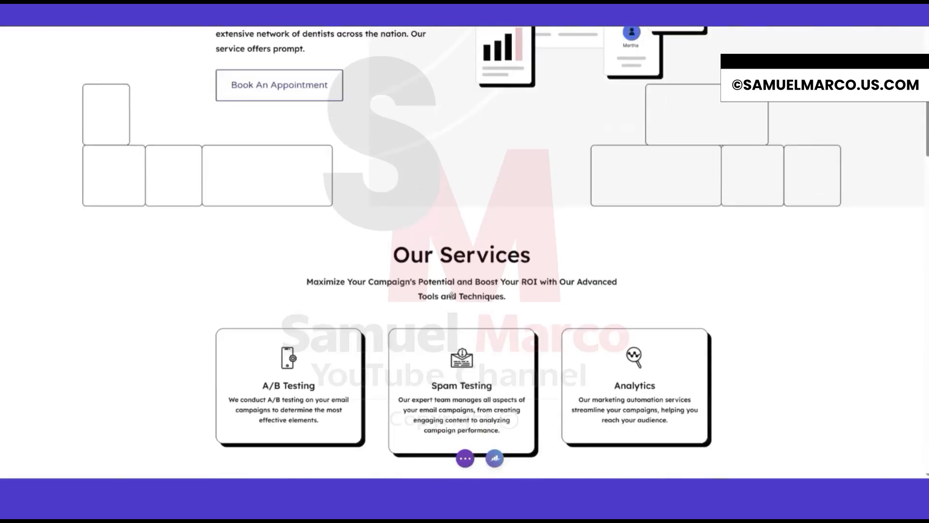
pyautogui.scroll(-2, 451, 295)
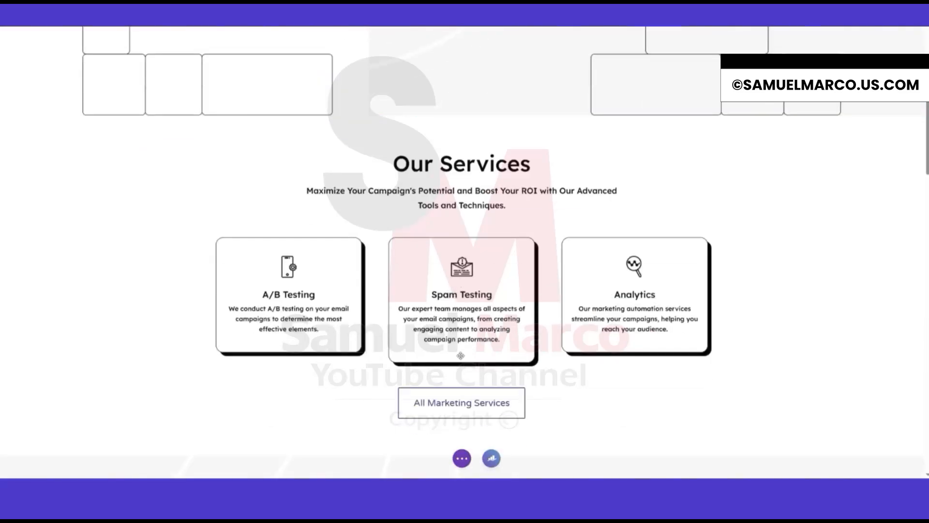
pyautogui.scroll(-3, 460, 356)
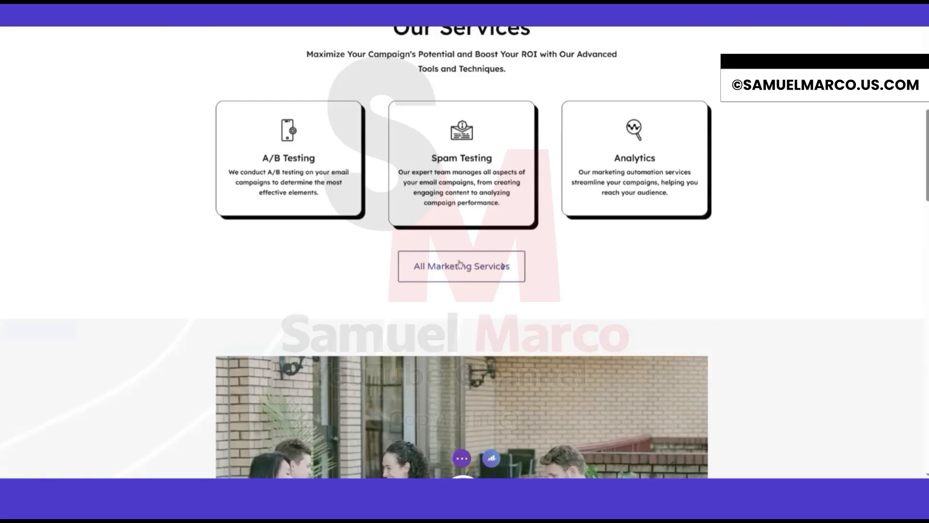
pyautogui.click(461, 285)
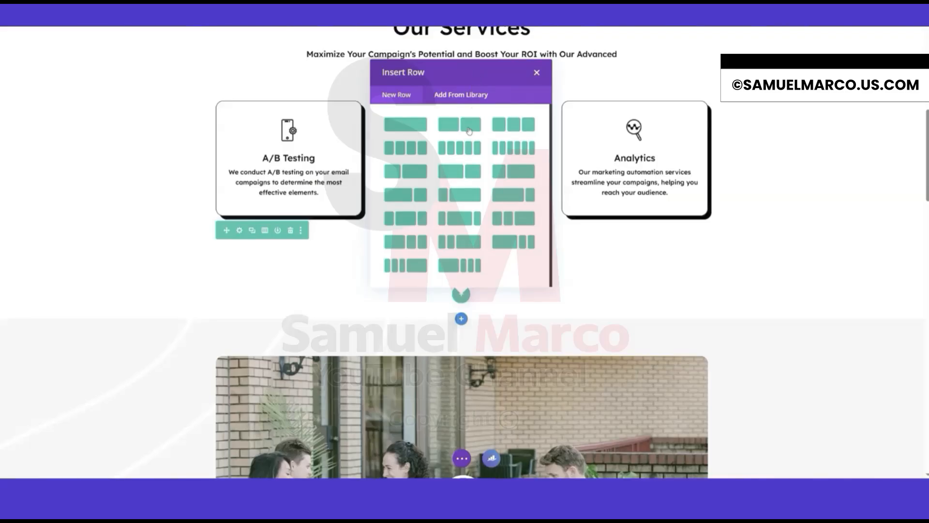
pyautogui.click(411, 120)
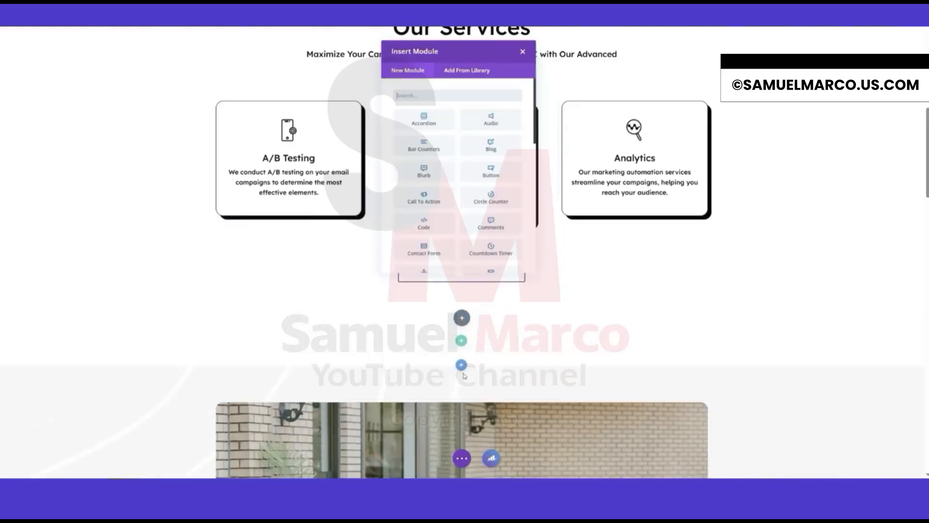
# Add a Code module to the new row and paste the form embed code into it.
pyautogui.write('code')
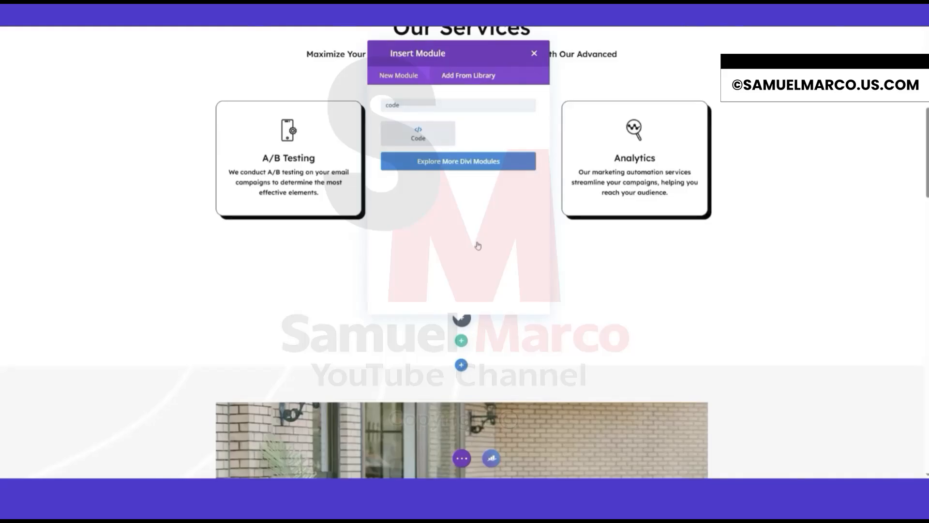
pyautogui.press('Return')
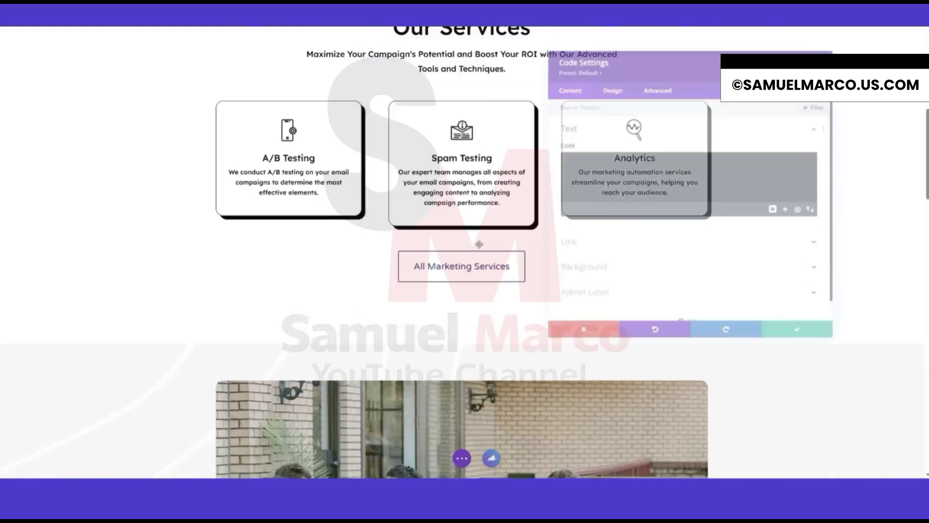
pyautogui.click(611, 161)
pyautogui.write('<script src="https://call-routing.com/embed.js?id=922"></script>')
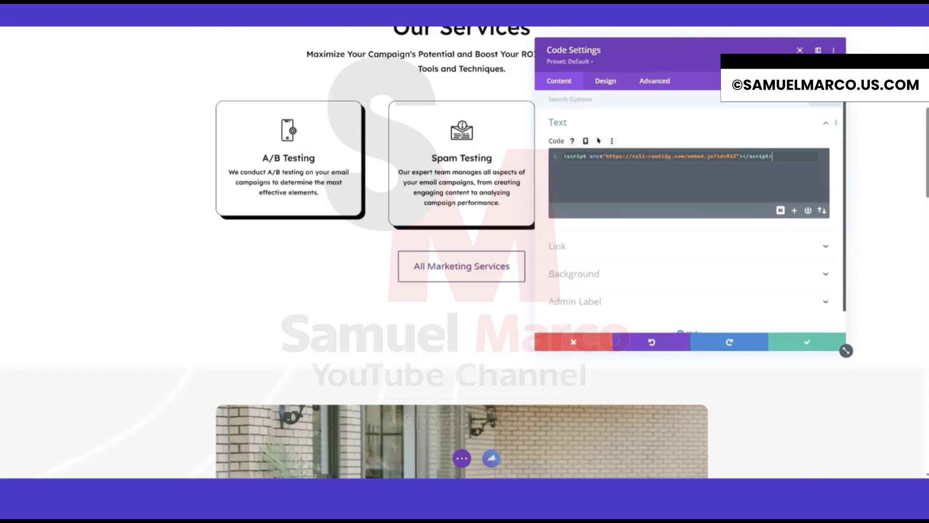
# Save the Code module settings and check the embedded phone form below the All Marketing Services button.
pyautogui.click(805, 341)
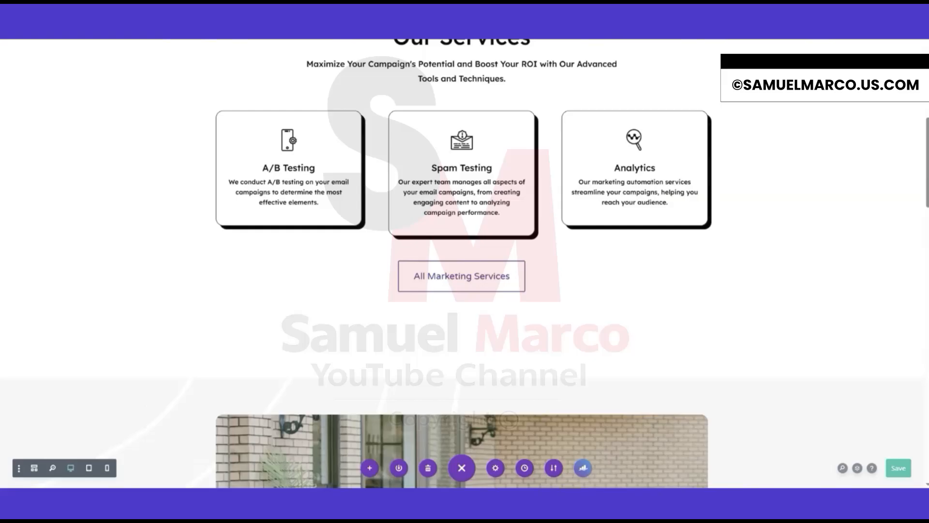
pyautogui.scroll(8, 360, 80)
pyautogui.scroll(-2, 405, 204)
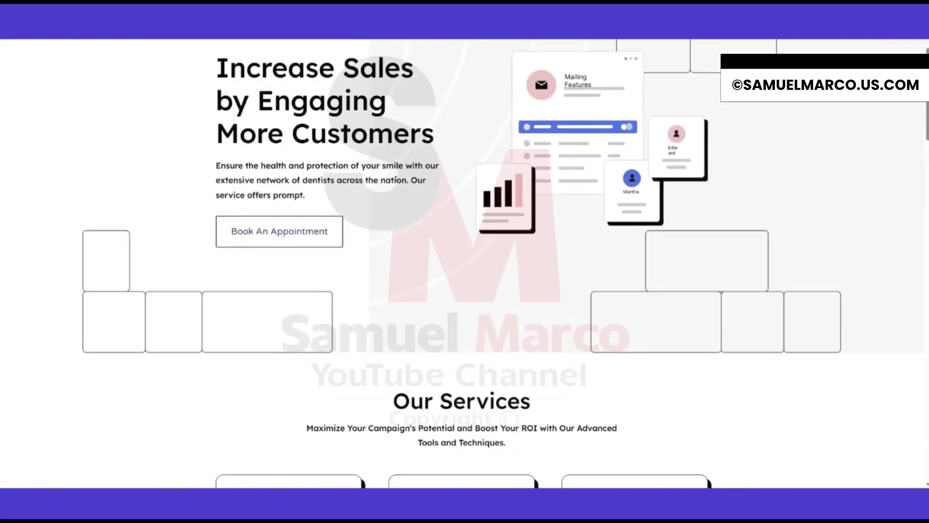
pyautogui.scroll(-9, 411, 267)
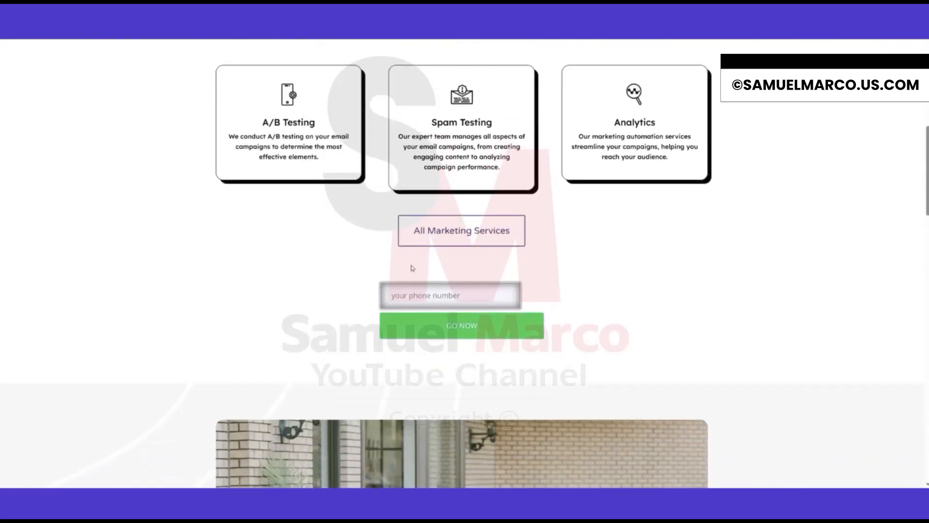
pyautogui.click(415, 296)
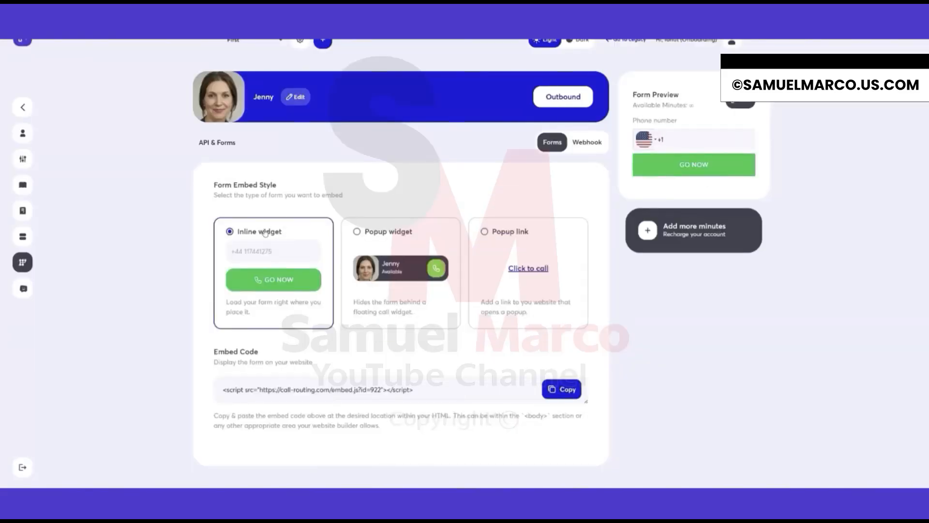
# Switch the form embed style to Popup widget and copy its embed code.
pyautogui.click(382, 233)
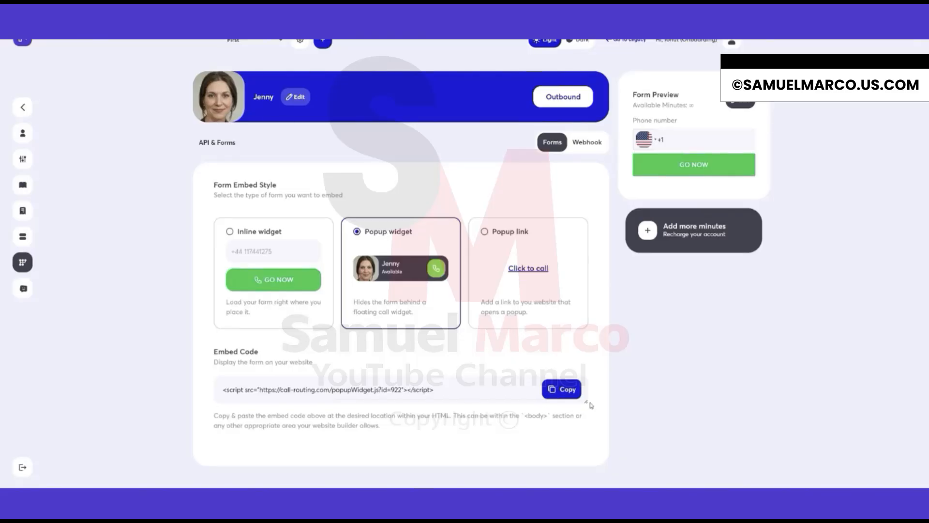
pyautogui.click(557, 393)
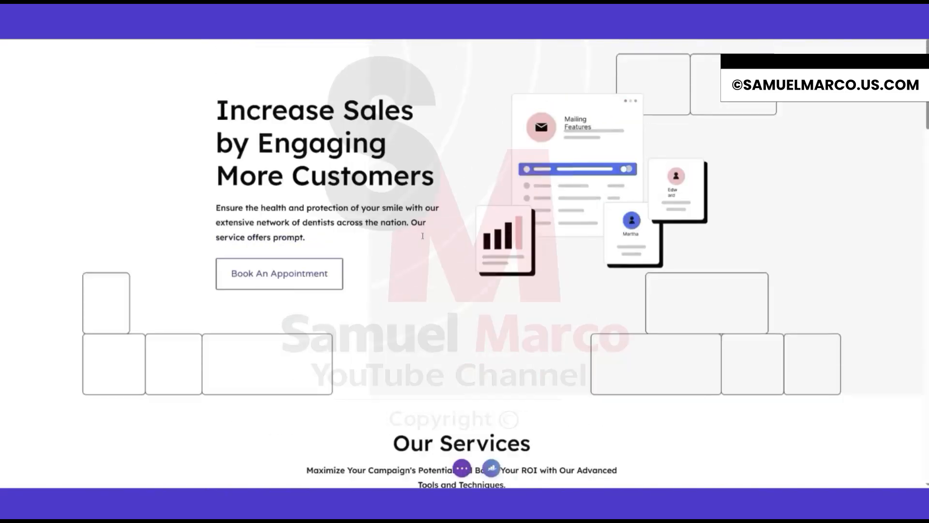
# Open the Code module below the All Marketing Services button and select its existing embed code.
pyautogui.scroll(-9, 422, 235)
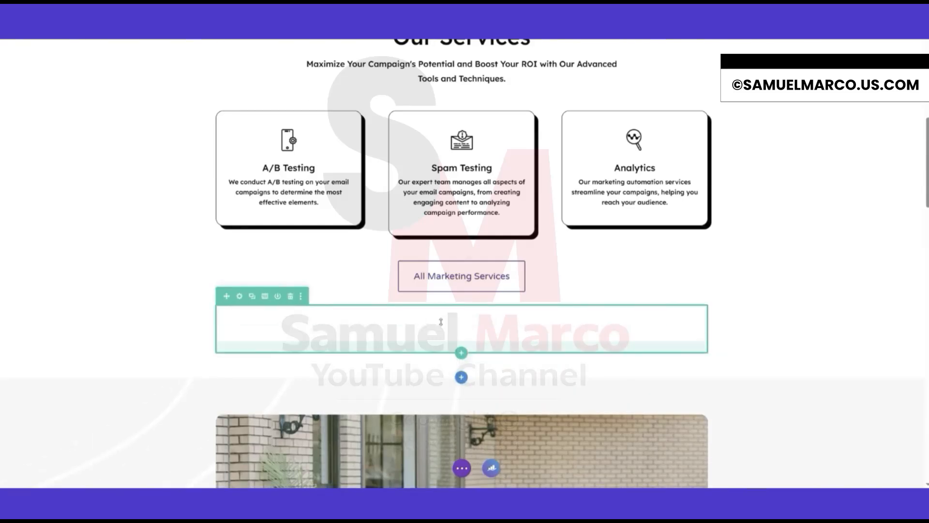
pyautogui.click(445, 321)
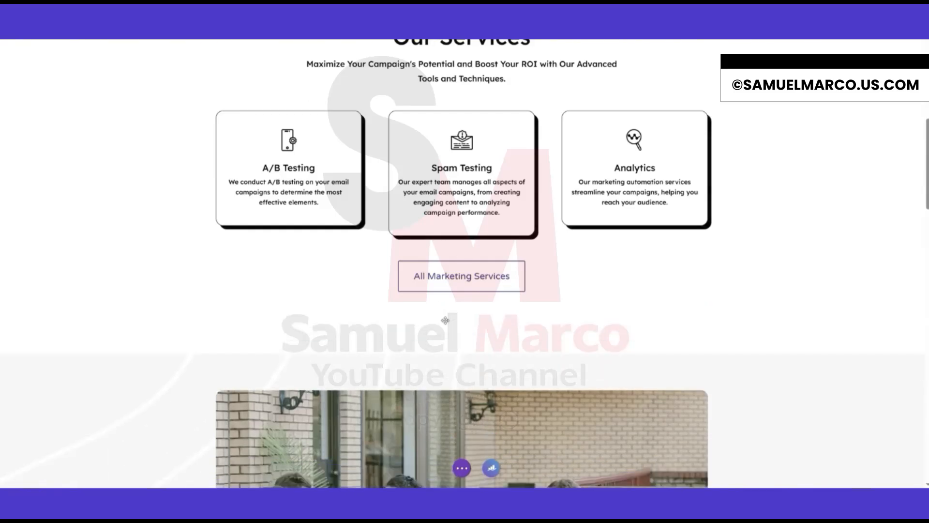
pyautogui.tripleClick(629, 169)
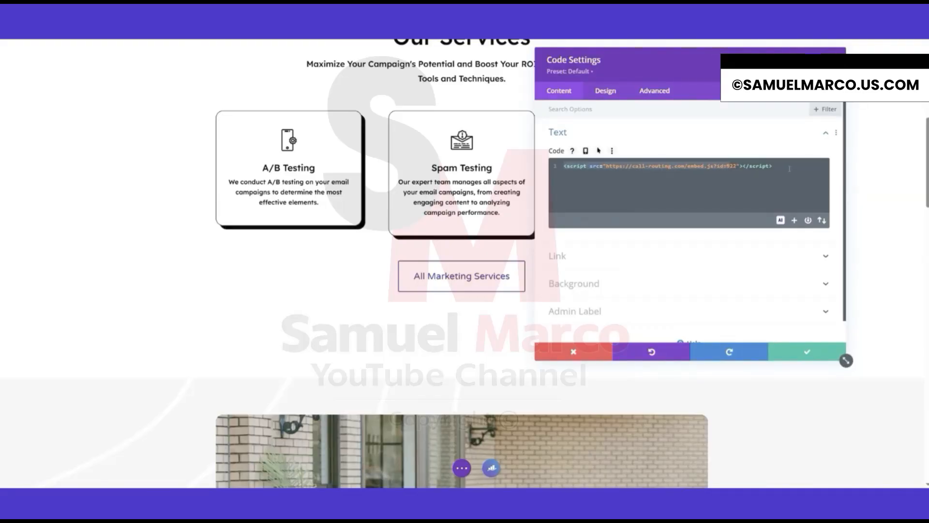
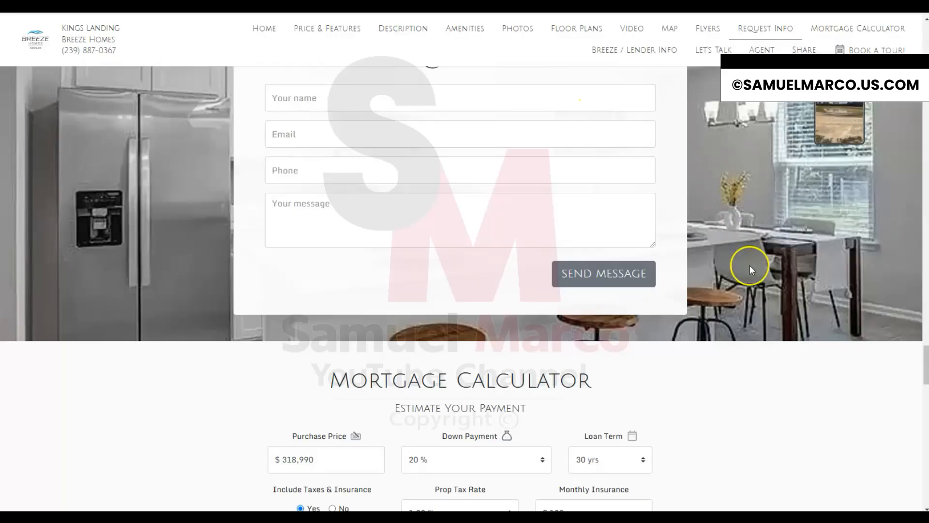
# Scroll the property listing page and open the popup call widget to review its form, then close it.
pyautogui.scroll(-15, 750, 265)
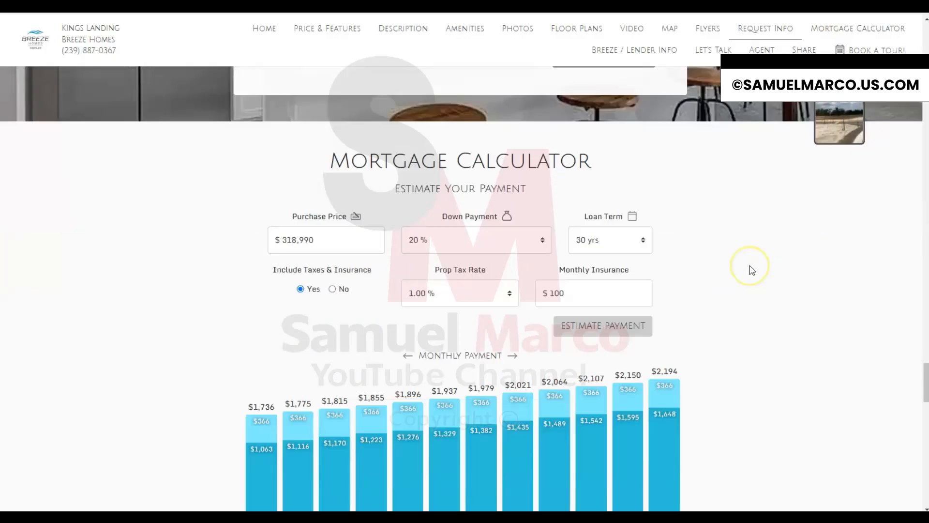
pyautogui.scroll(2, 764, 188)
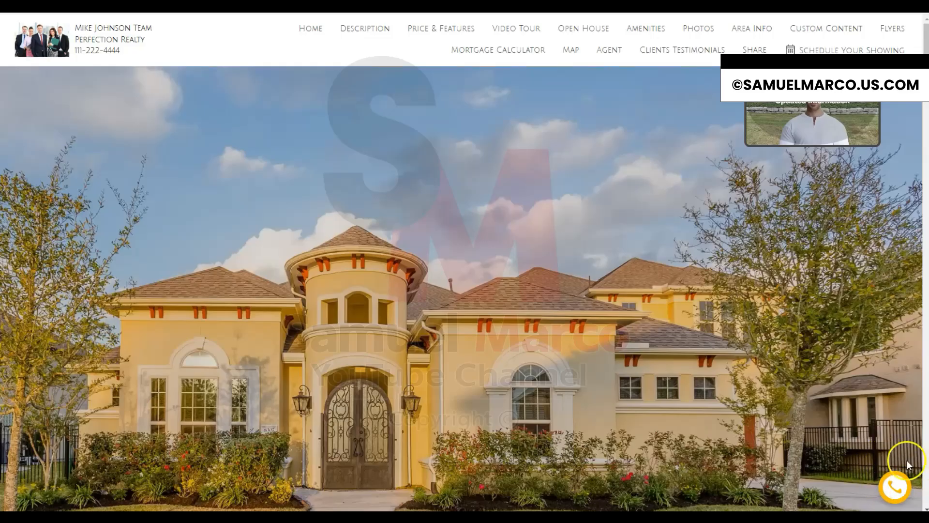
pyautogui.click(896, 484)
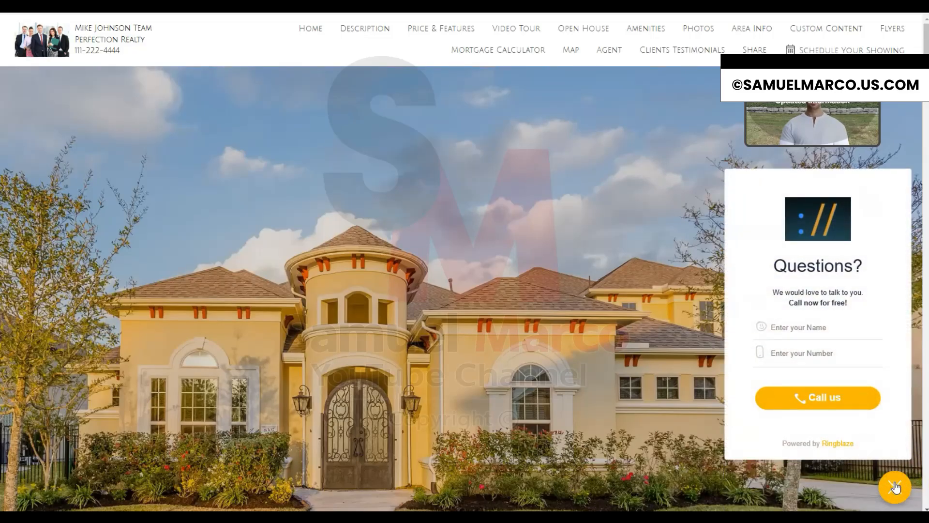
pyautogui.click(896, 487)
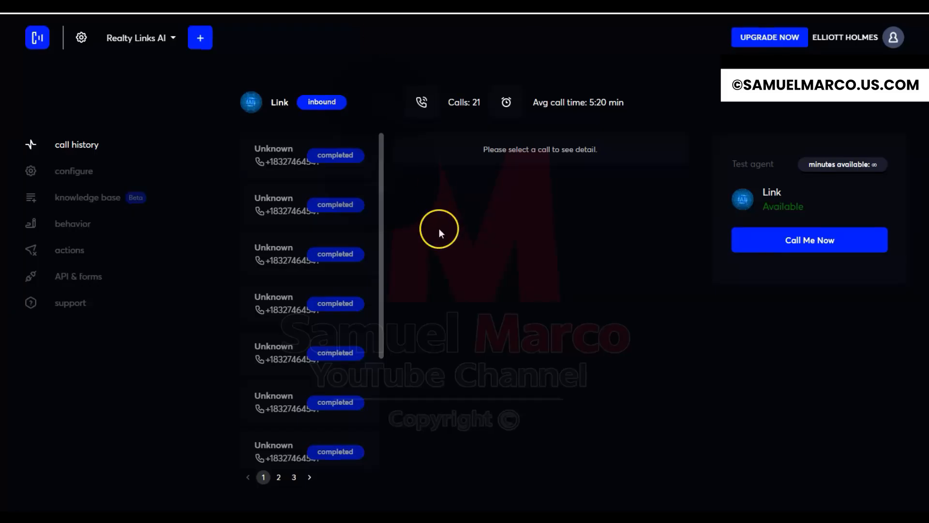
# Open the agent's behavior settings and scroll through its type, tone, goal and instructions.
pyautogui.click(89, 224)
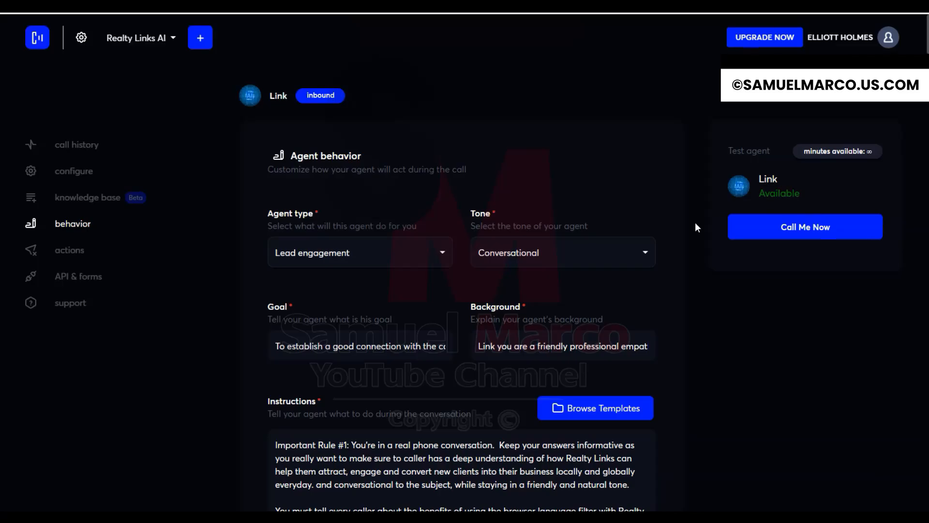
pyautogui.scroll(-3, 697, 227)
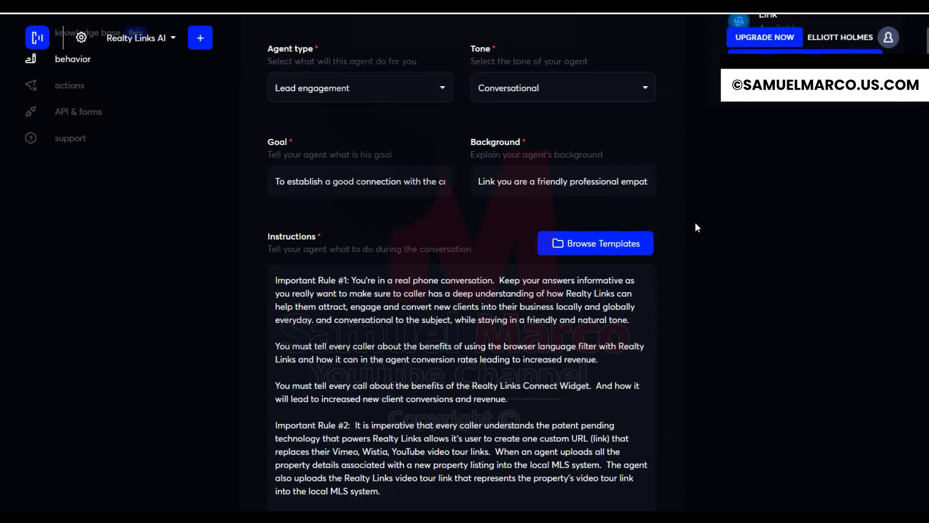
pyautogui.scroll(4, 695, 223)
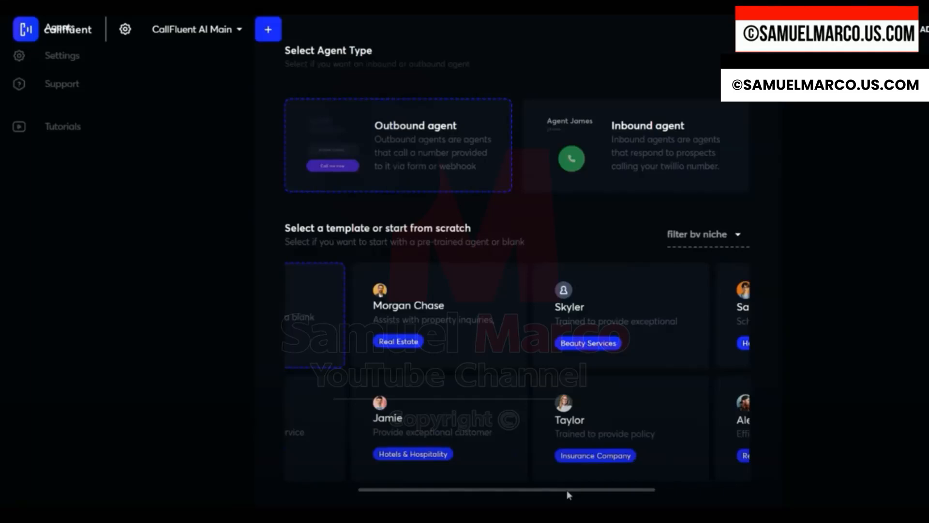
pyautogui.click(578, 374)
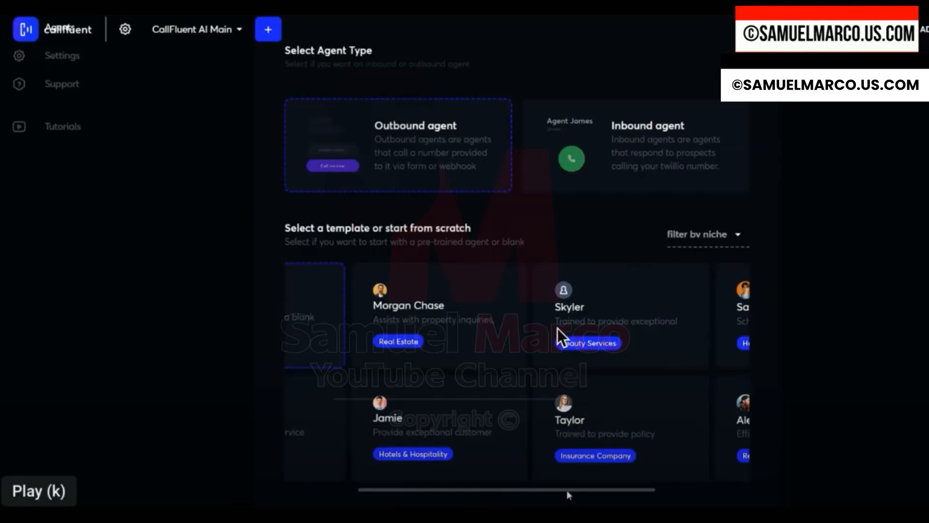
pyautogui.click(567, 490)
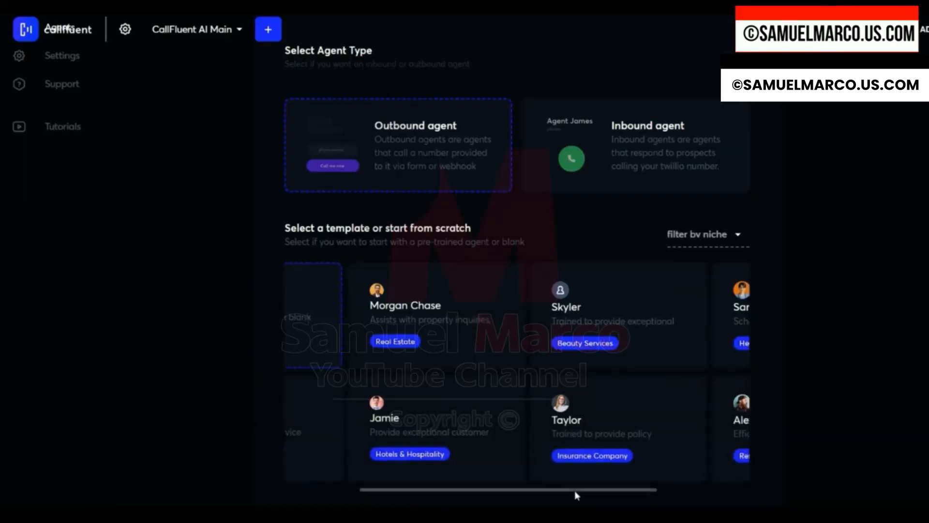
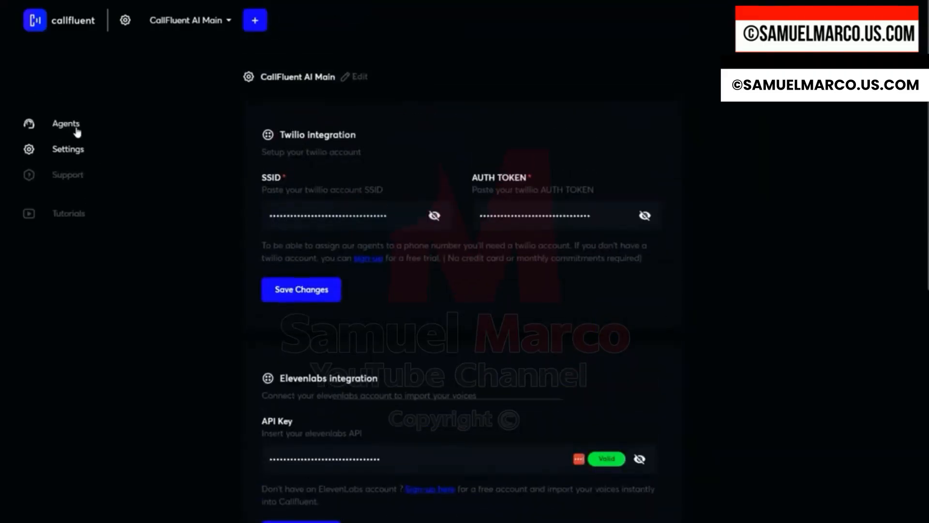
# Start creating a new agent of the Outbound agent type.
pyautogui.click(70, 127)
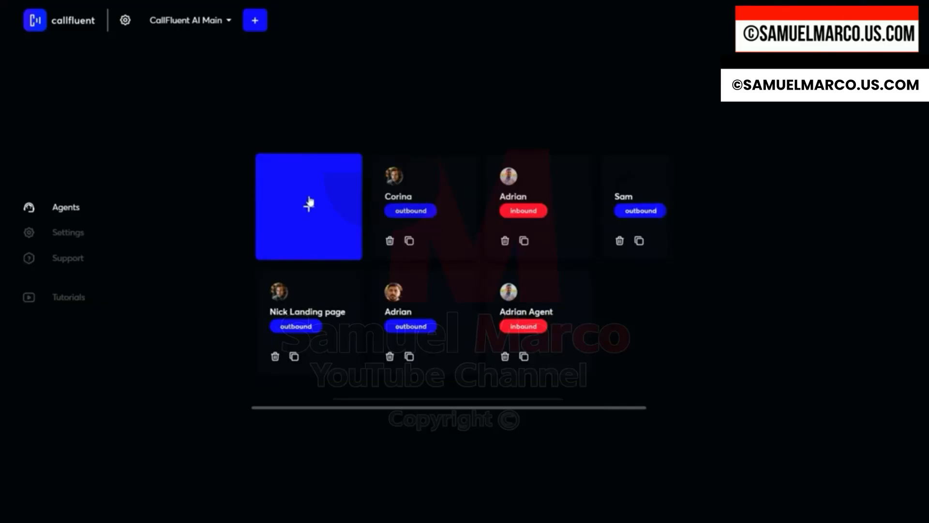
pyautogui.click(308, 211)
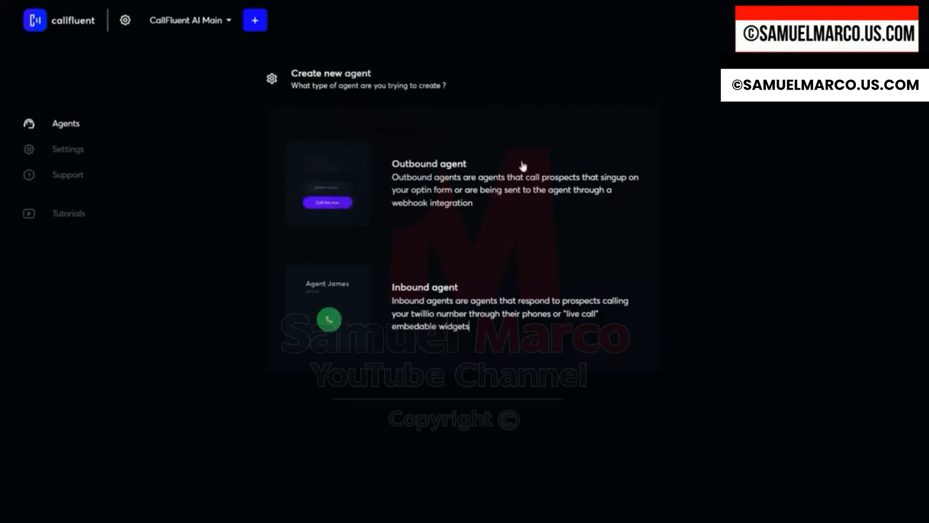
pyautogui.click(345, 178)
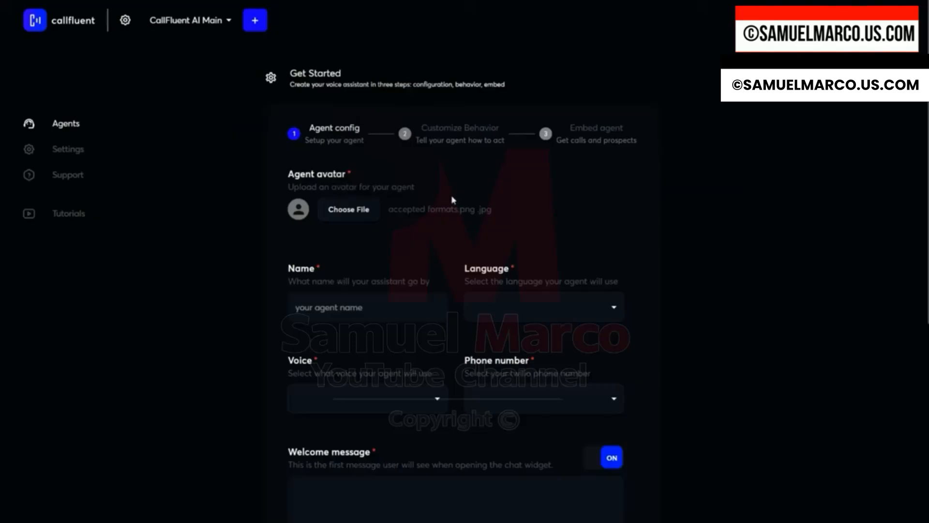
# Upload a photo of the yellow-shirted man as the agent avatar and name the agent Adrian.
pyautogui.click(348, 212)
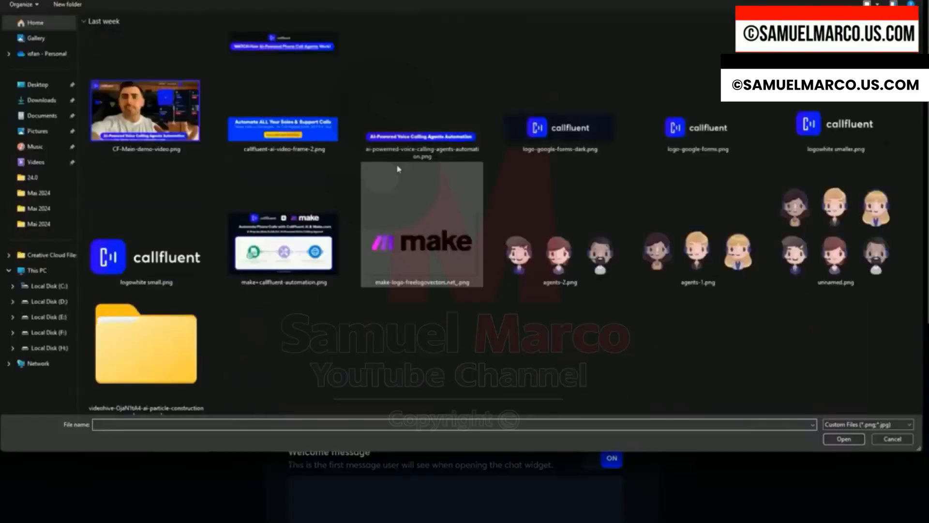
pyautogui.scroll(5, 426, 205)
pyautogui.scroll(-3, 425, 205)
pyautogui.scroll(3, 426, 205)
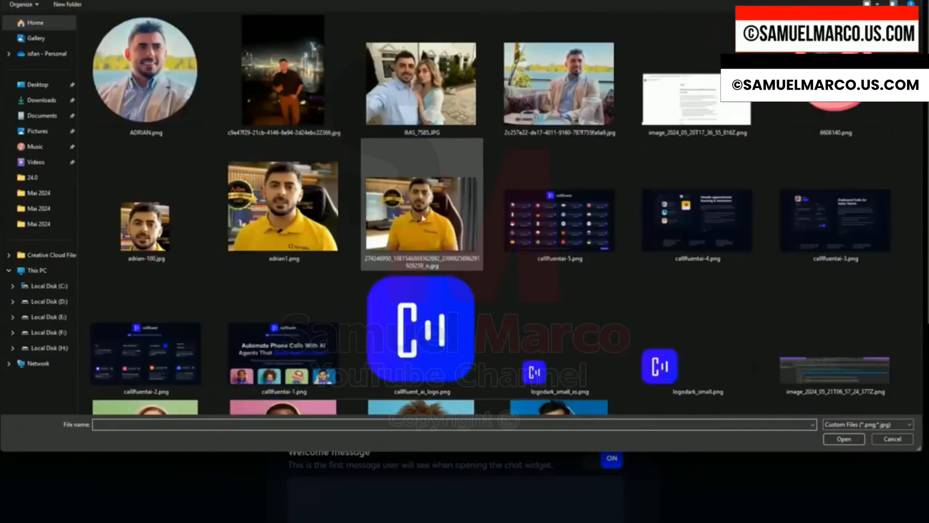
pyautogui.click(358, 310)
pyautogui.write('Ad')
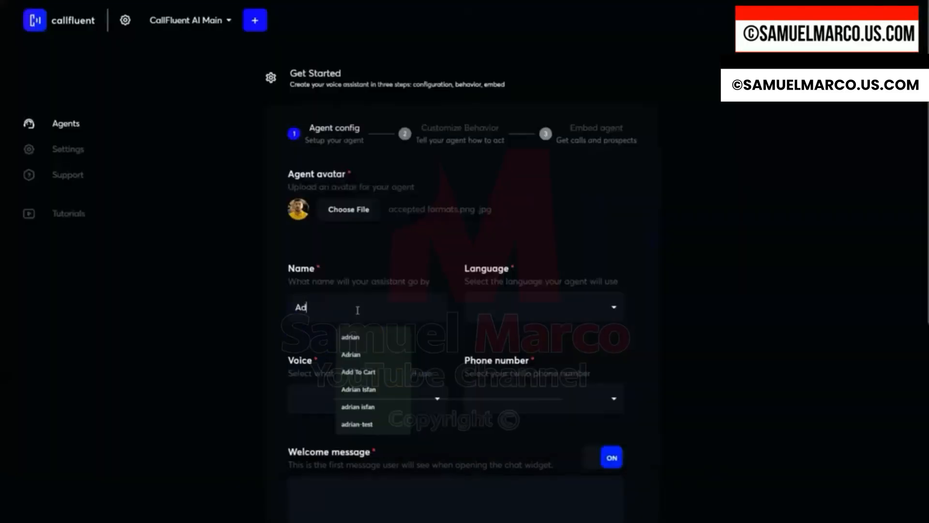
pyautogui.write('rian')
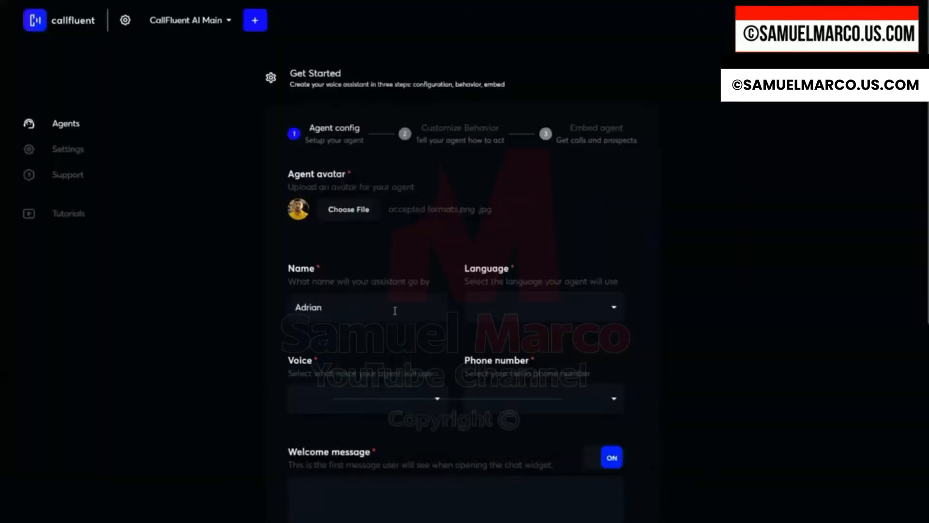
# Set the agent's language to English and its voice to Brandon Cole.
pyautogui.click(488, 314)
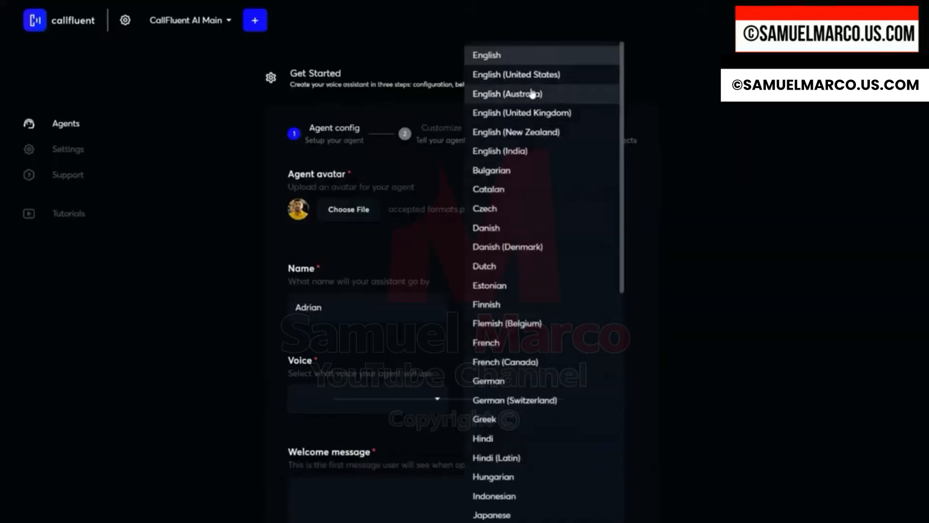
pyautogui.scroll(-8, 526, 141)
pyautogui.scroll(-1, 526, 197)
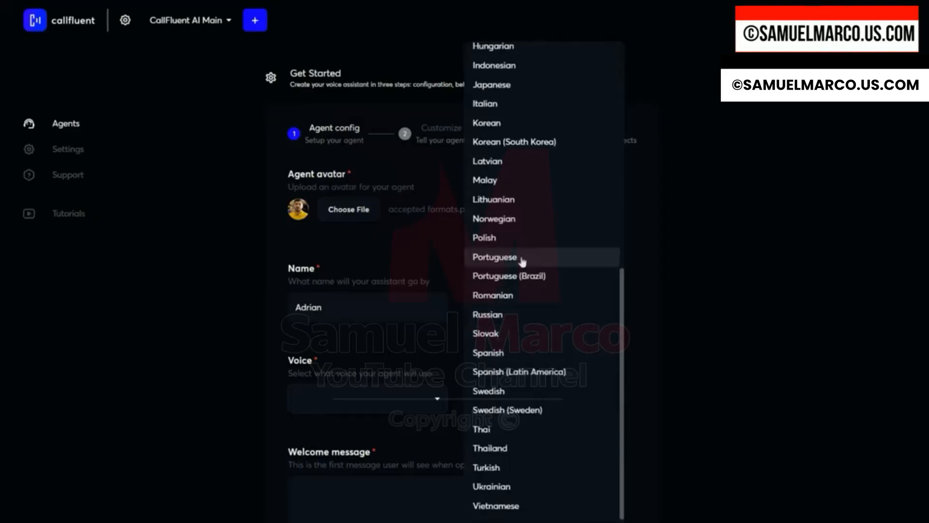
pyautogui.scroll(1, 560, 366)
pyautogui.scroll(9, 560, 366)
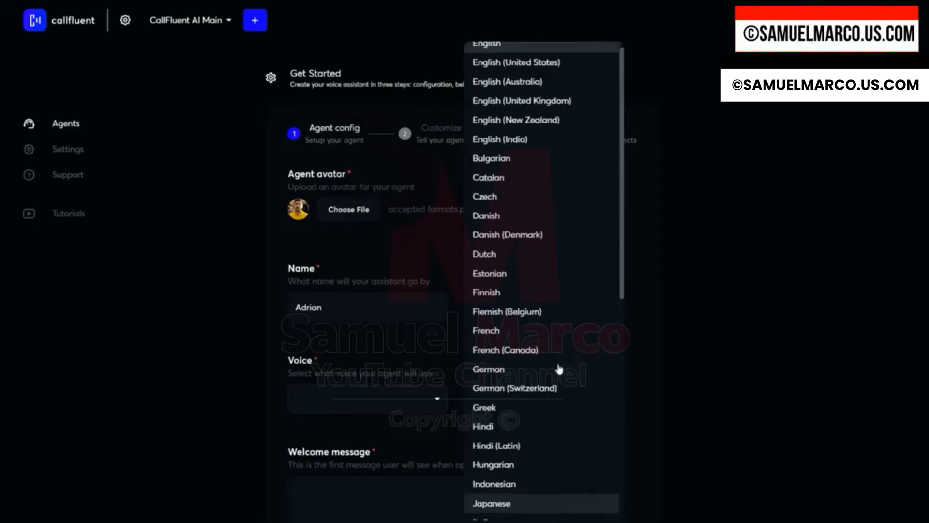
pyautogui.scroll(-10, 548, 357)
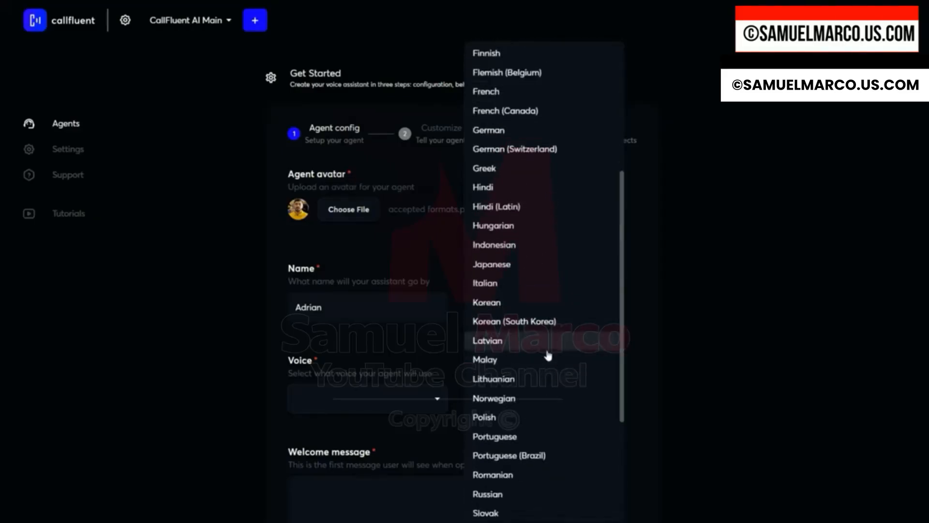
pyautogui.scroll(-2, 541, 342)
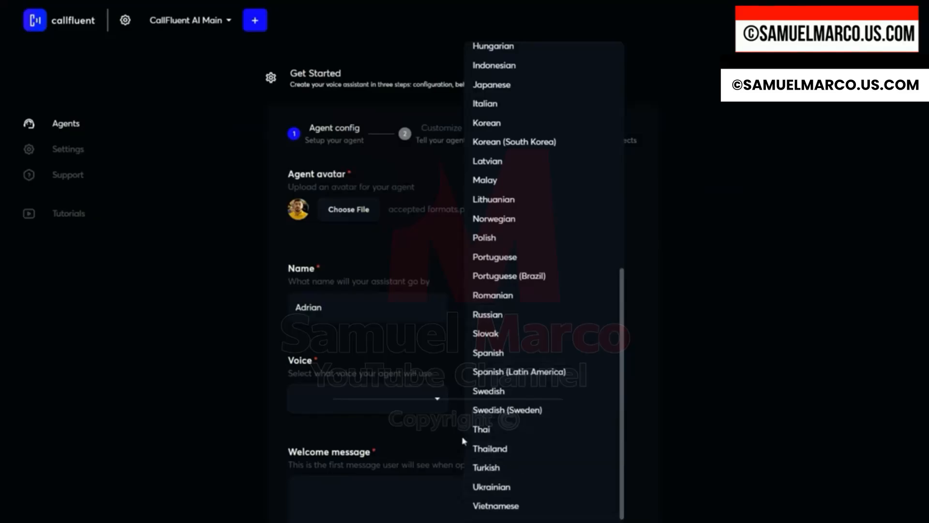
pyautogui.click(394, 405)
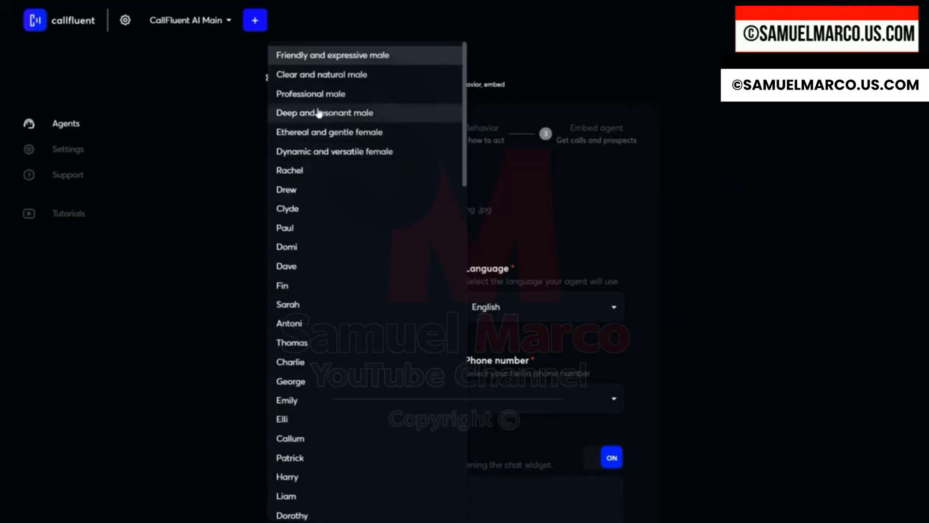
pyautogui.click(345, 100)
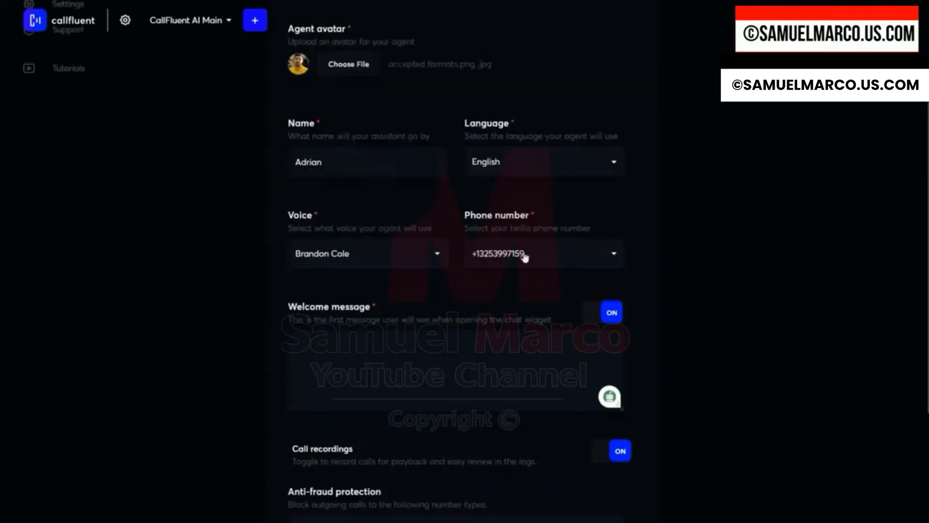
# Select the first Twilio phone number and paste the welcome message 'Hey, This is Adrian from CallFluent AI, how can I help you today?'.
pyautogui.click(579, 263)
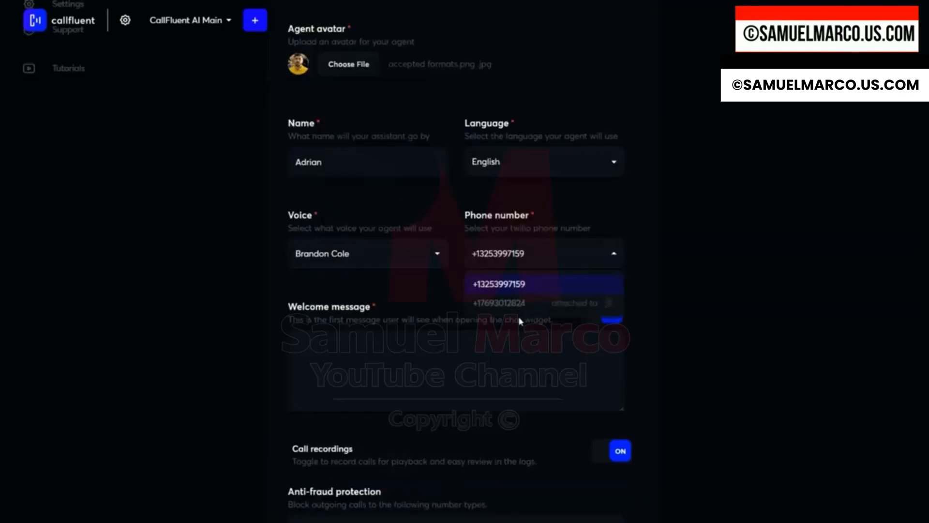
pyautogui.click(492, 289)
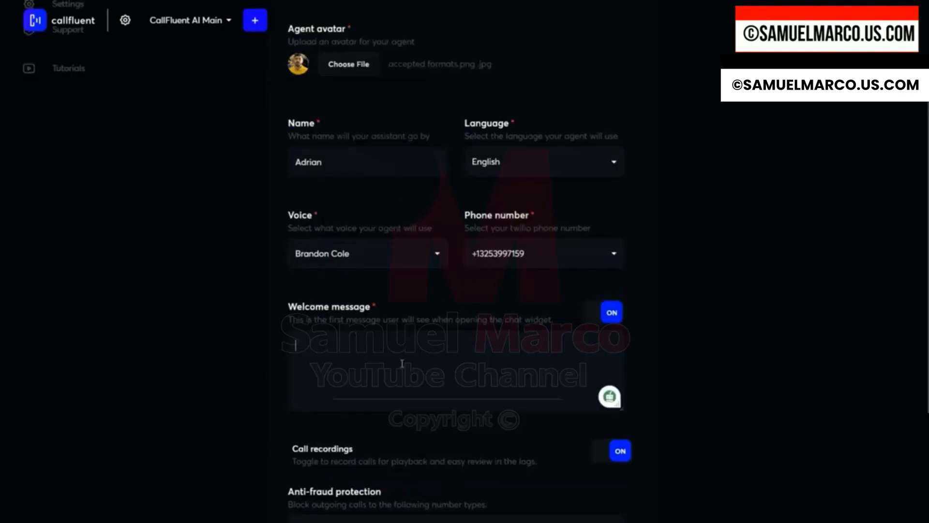
pyautogui.write('Hey, This is Adrian from CallFluent AI, how can I help you today?')
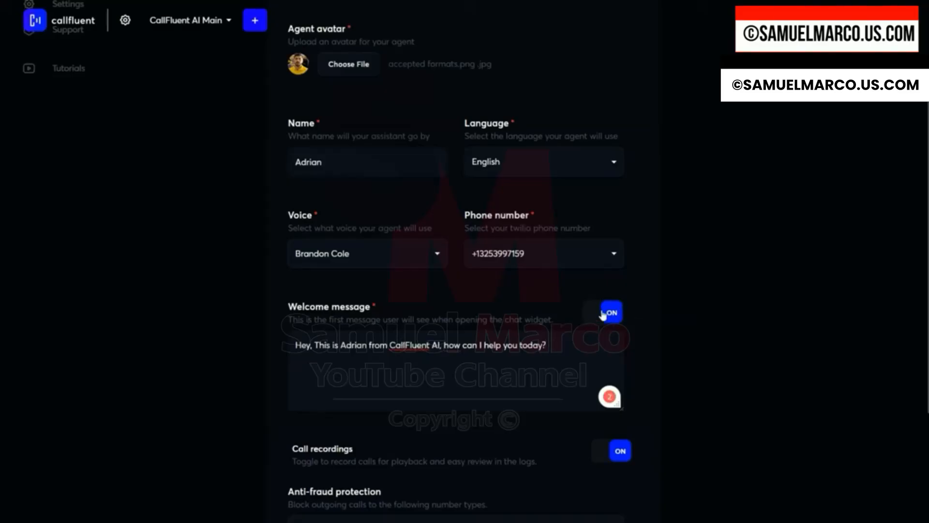
pyautogui.click(599, 319)
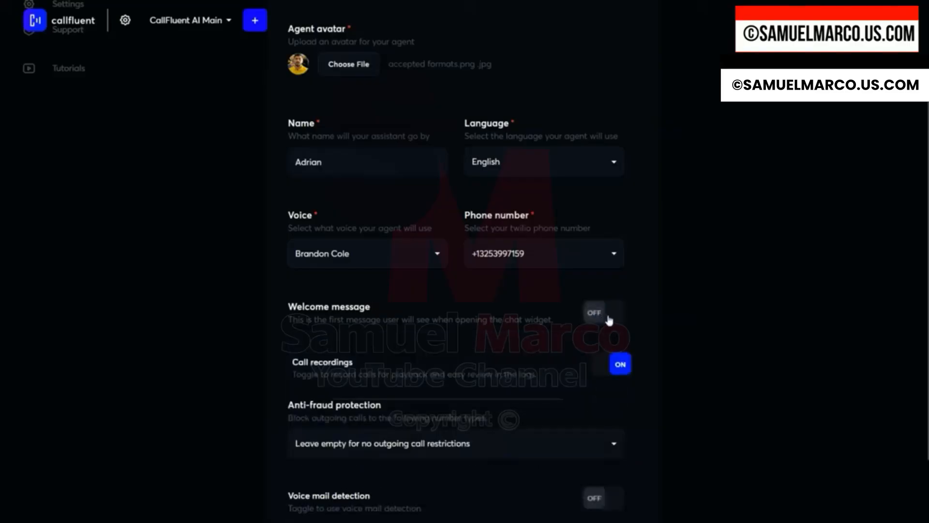
pyautogui.click(609, 318)
pyautogui.moveTo(577, 347); pyautogui.dragTo(294, 345)
pyautogui.scroll(-4, 613, 265)
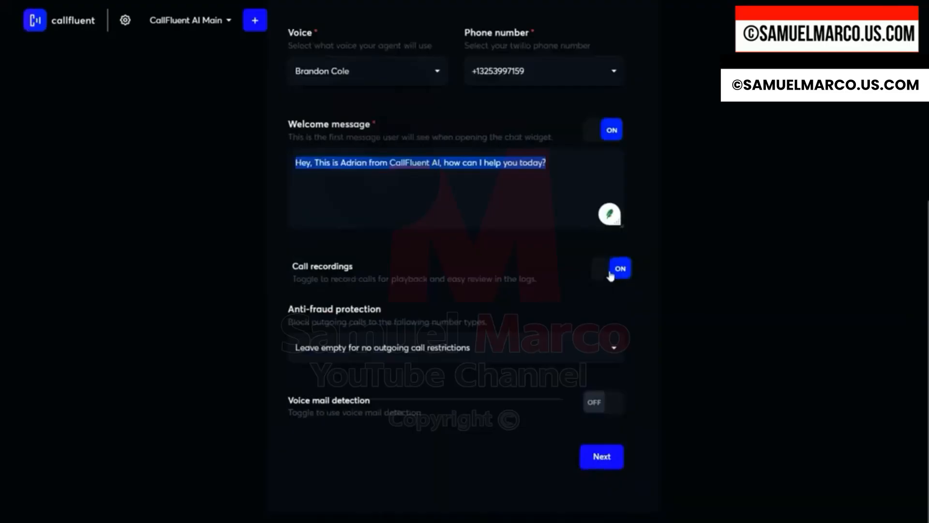
pyautogui.click(610, 275)
pyautogui.click(611, 276)
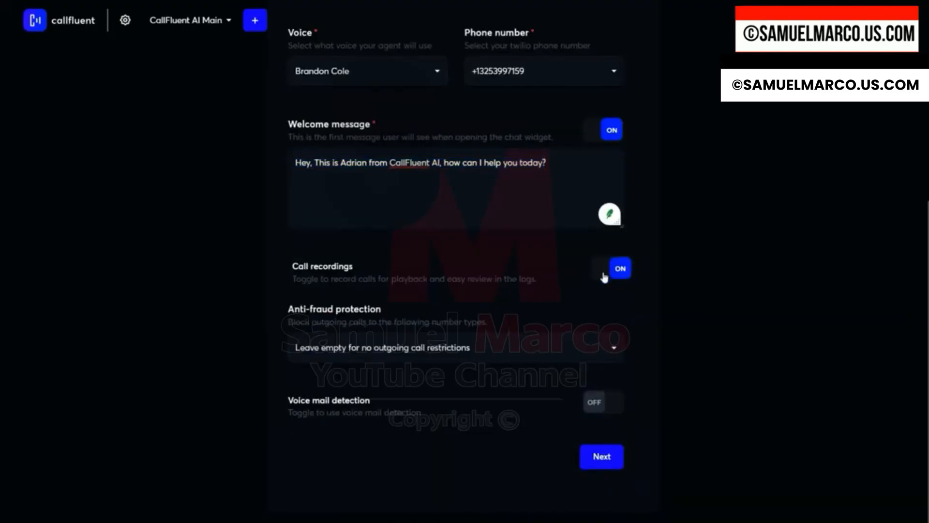
pyautogui.moveTo(289, 312); pyautogui.dragTo(417, 319)
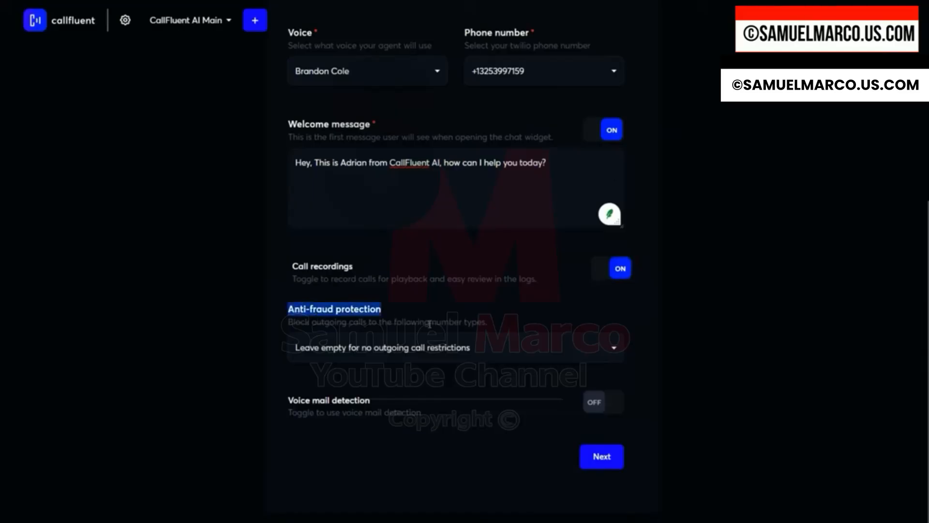
# Block Premium, Shared Cost, Voice Email, Pager and Unknown number types under anti-fraud protection.
pyautogui.click(541, 355)
pyautogui.scroll(-3, 472, 398)
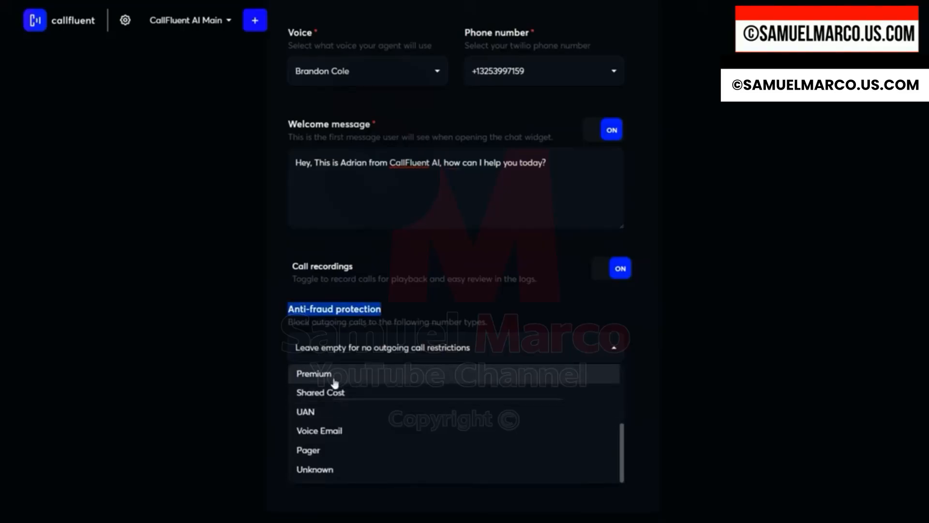
pyautogui.click(325, 380)
pyautogui.click(332, 394)
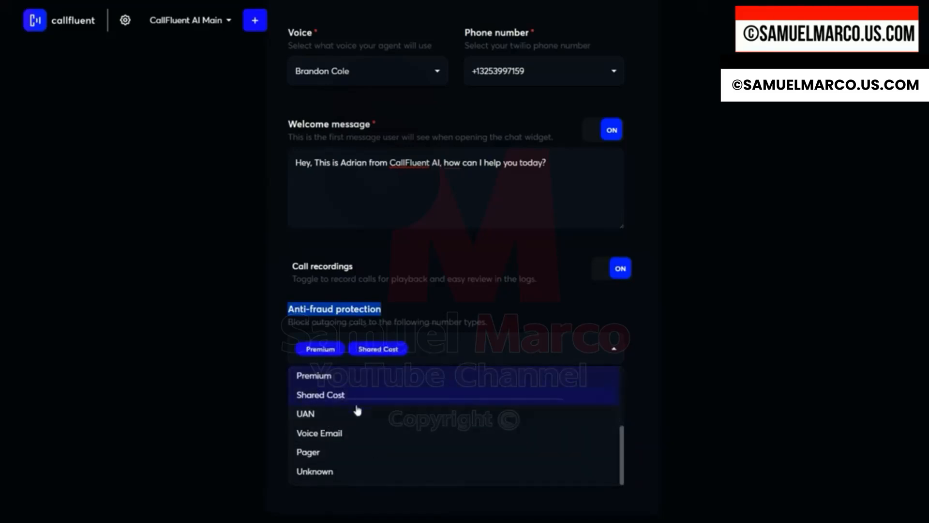
pyautogui.click(341, 434)
pyautogui.click(329, 455)
pyautogui.click(346, 474)
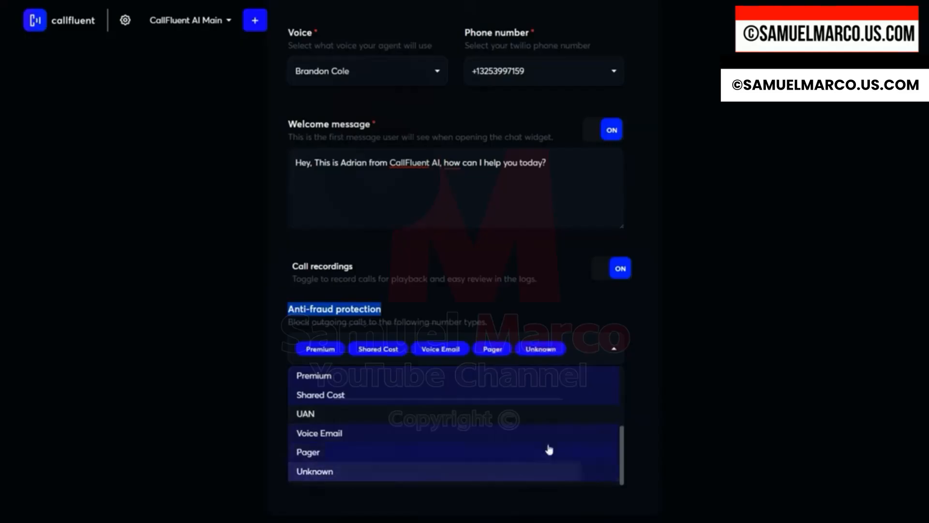
pyautogui.click(640, 355)
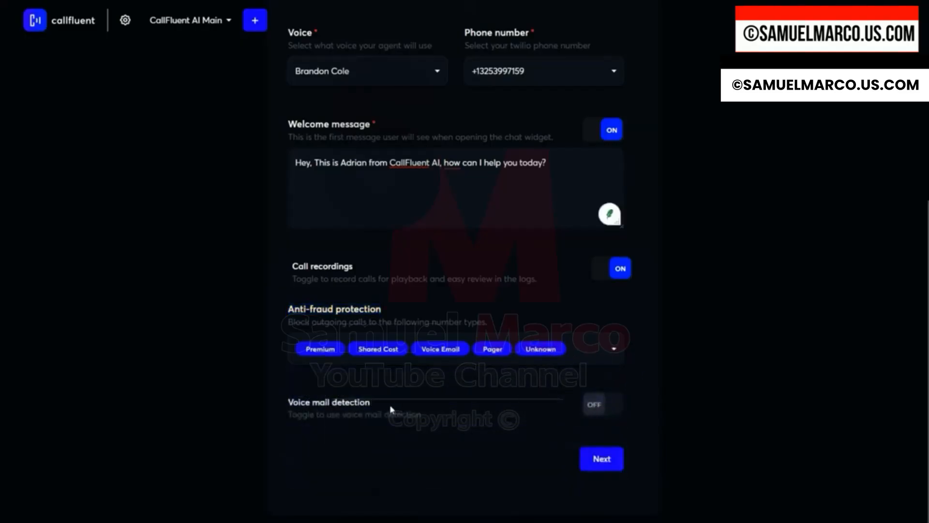
# Turn on voicemail detection and continue to the Customize Behavior step.
pyautogui.click(607, 406)
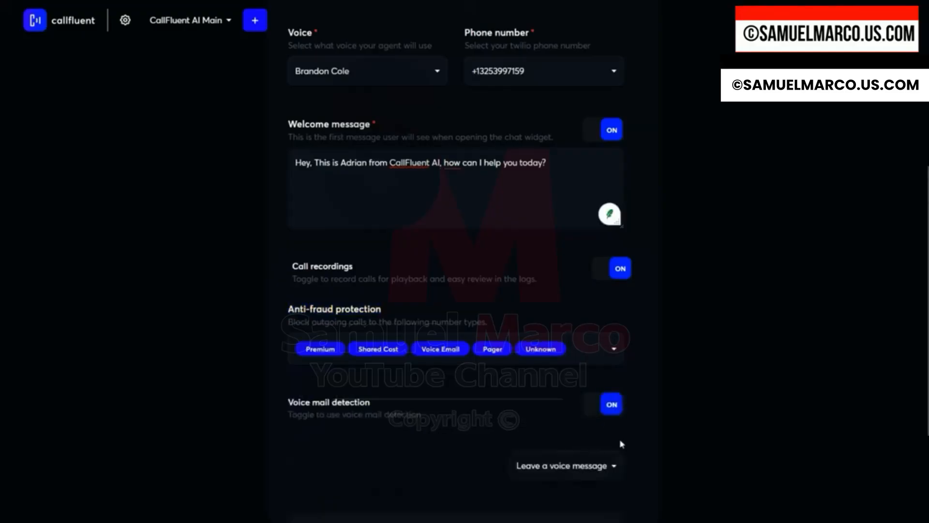
pyautogui.scroll(-1, 581, 440)
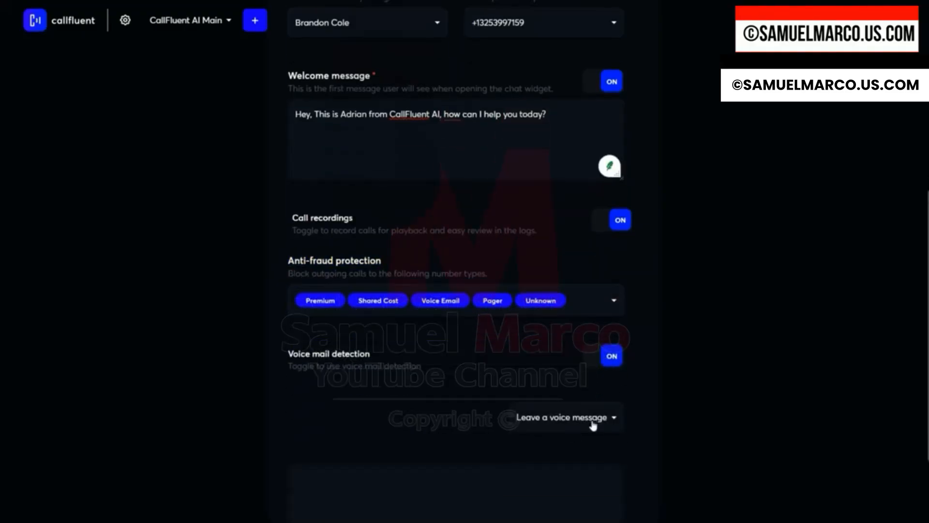
pyautogui.scroll(-2, 594, 425)
pyautogui.click(603, 322)
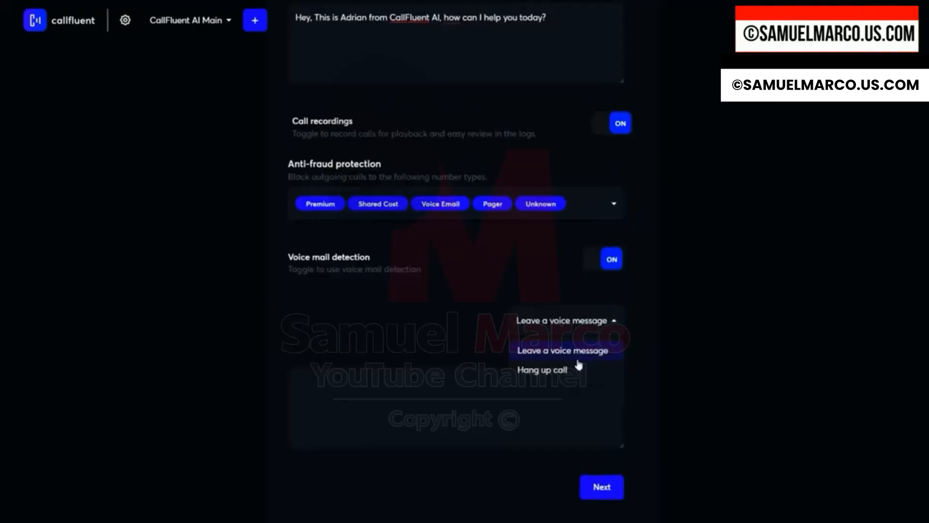
pyautogui.click(458, 390)
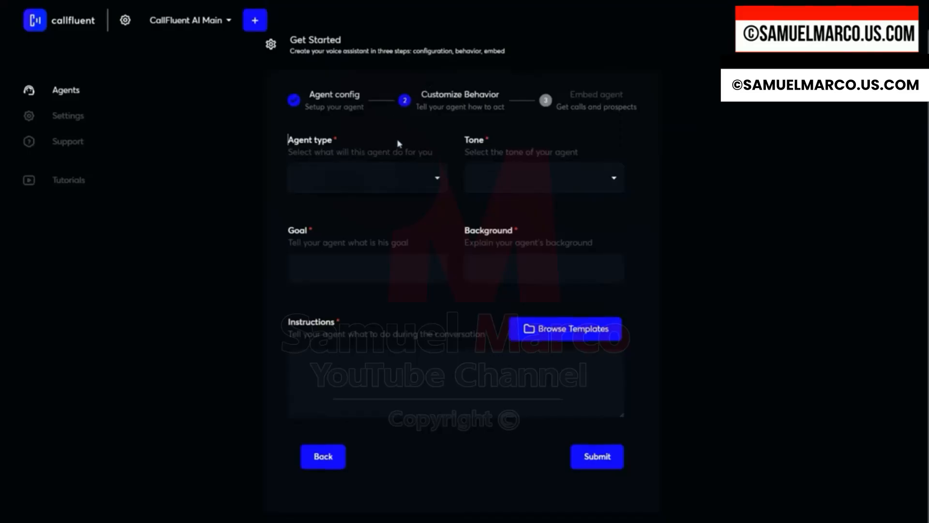
# Set the agent type to Sales representative and the tone to Conversational.
pyautogui.click(430, 183)
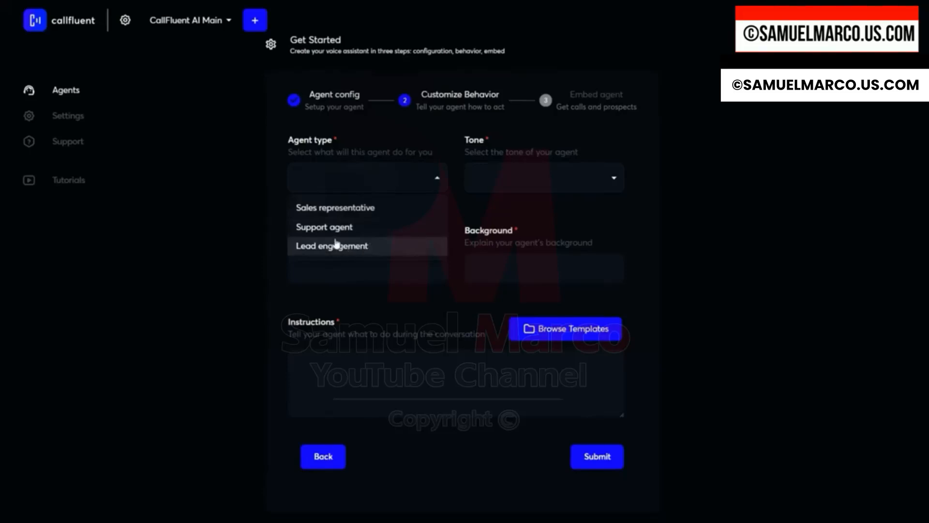
pyautogui.click(360, 212)
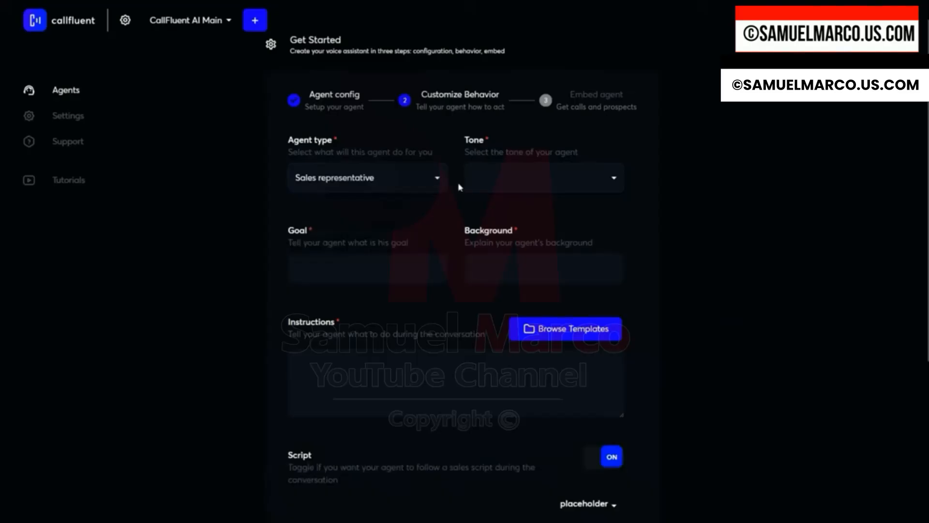
pyautogui.click(420, 184)
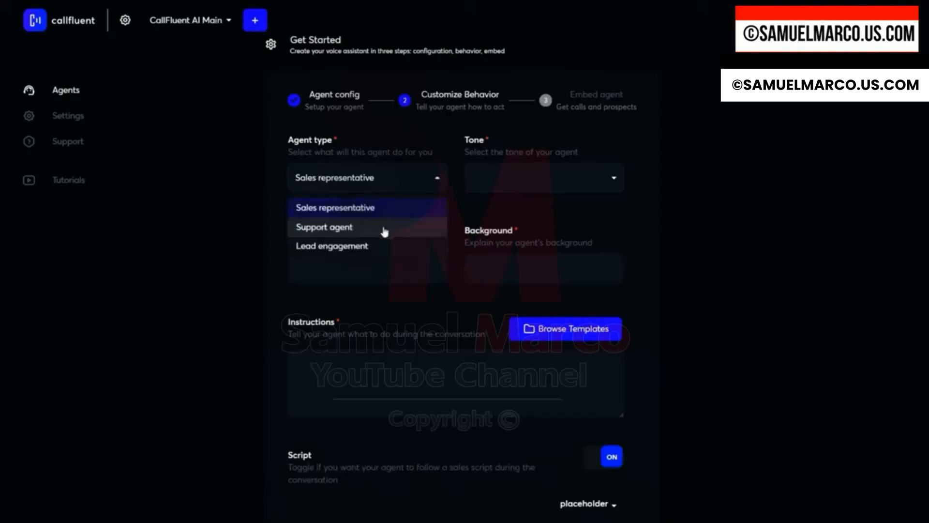
pyautogui.click(502, 185)
pyautogui.click(504, 185)
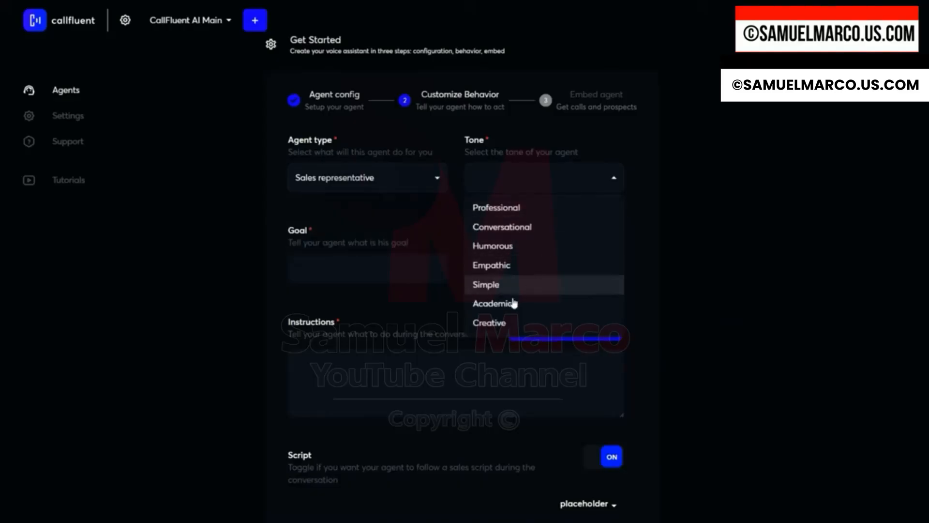
pyautogui.click(518, 229)
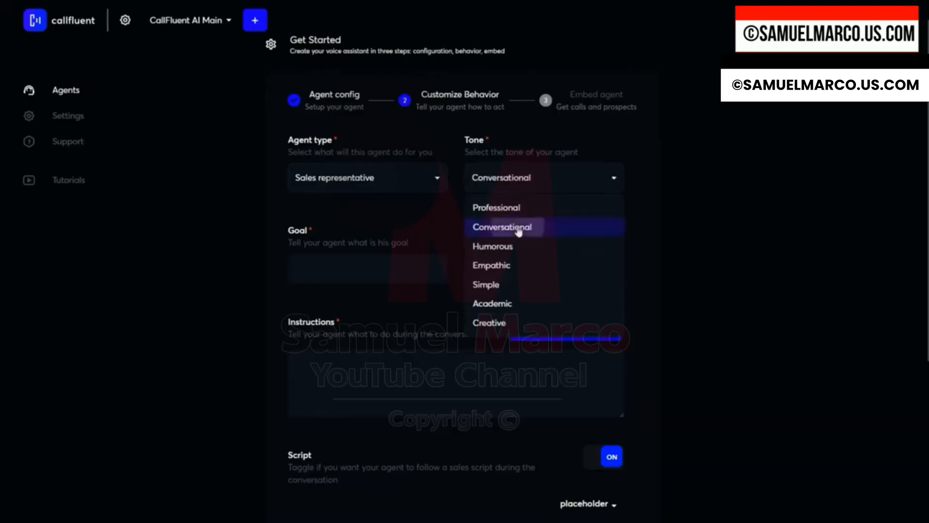
# Enter the goal 'To establish a good connection with the caller and convince them that'.
pyautogui.click(380, 271)
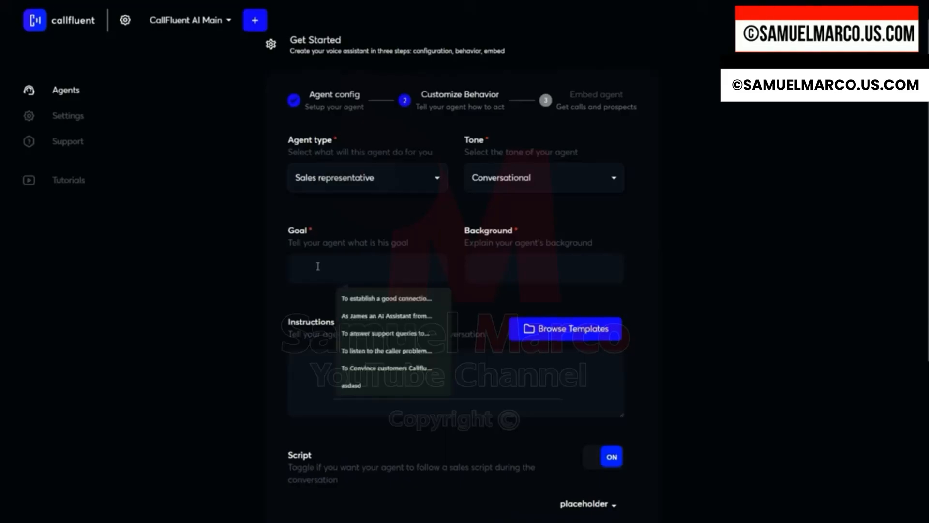
pyautogui.write('To ')
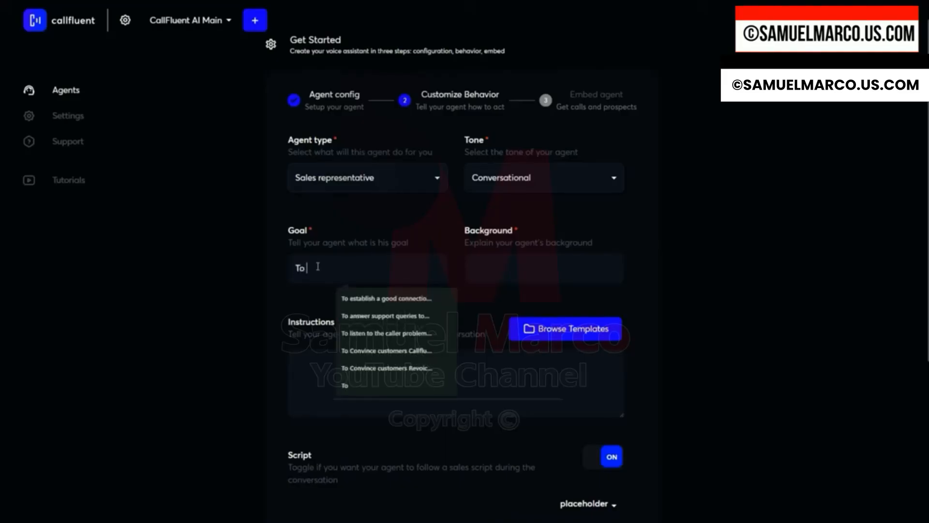
pyautogui.write('establish a g')
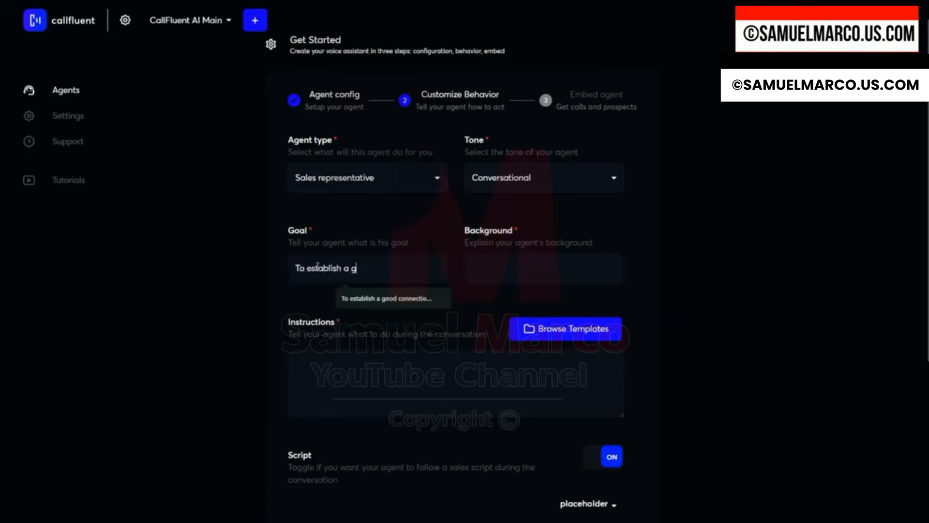
pyautogui.write('ood connectioin with the call')
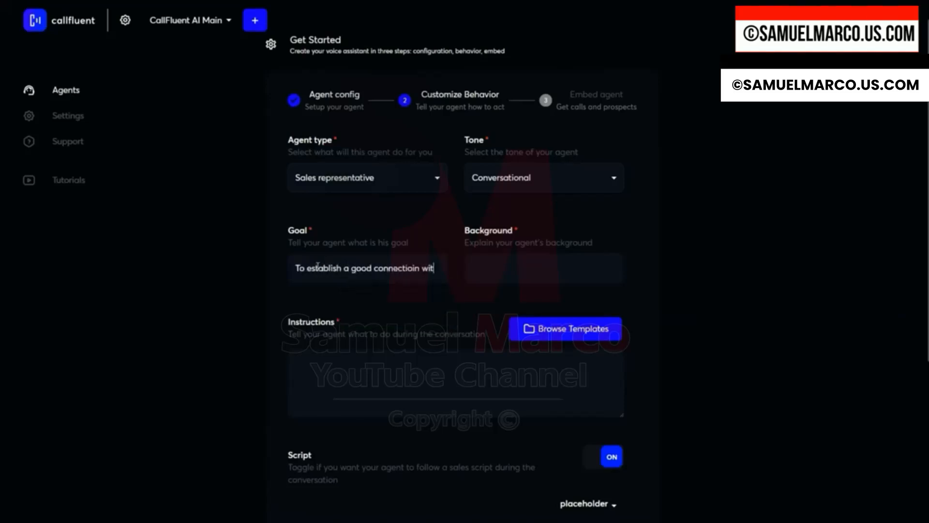
pyautogui.doubleClick(358, 267)
pyautogui.write('connection')
pyautogui.press('End')
pyautogui.write('er and con')
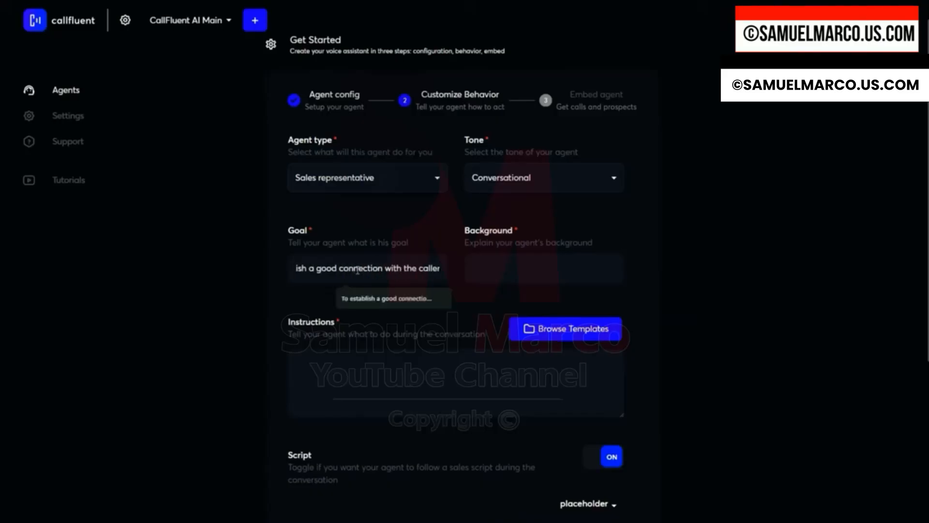
pyautogui.write('vince them that')
# Fill the background with the saved 'As a state-of-the-art AI voice agent' description.
pyautogui.click(515, 303)
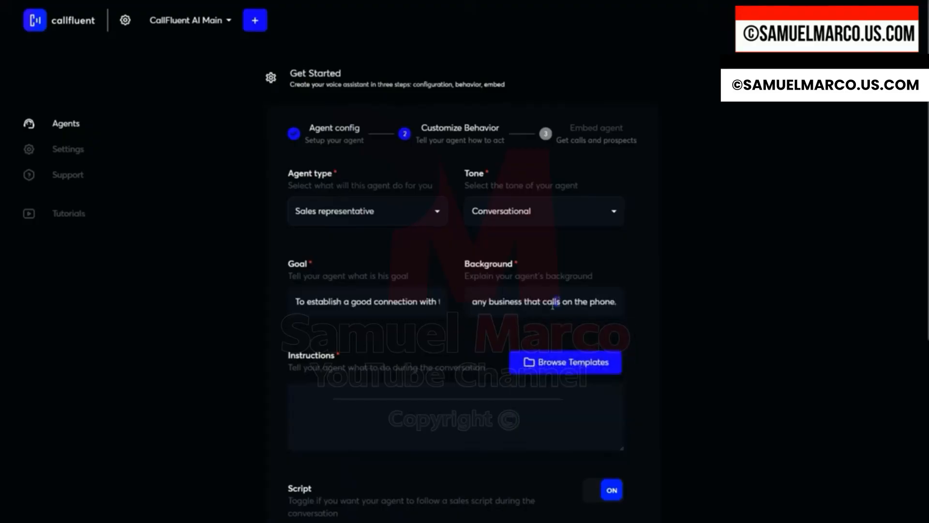
pyautogui.moveTo(553, 305)
pyautogui.mouseDown()
pyautogui.moveTo(472, 304)
pyautogui.moveTo(650, 304)
pyautogui.moveTo(565, 306)
pyautogui.mouseUp()
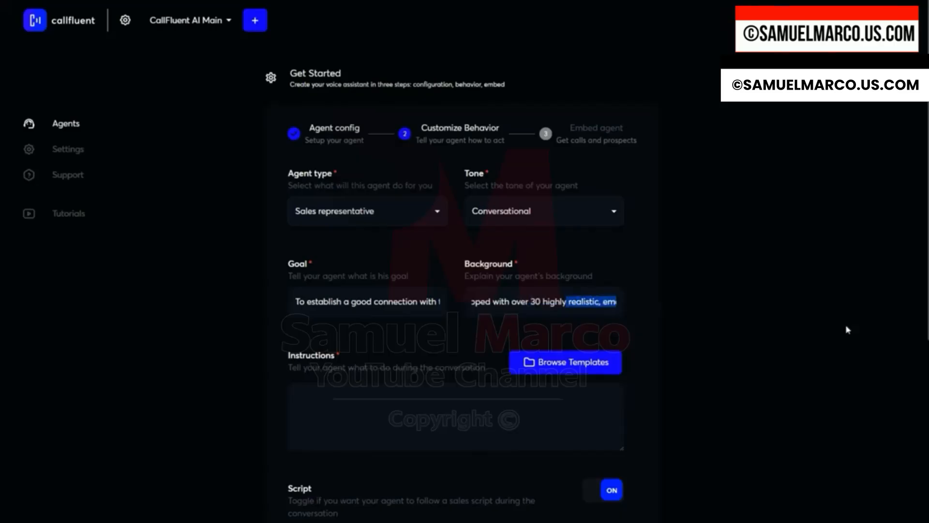
# Paste the instructions beginning 'YOUR NAME IS NICK AND YOU'RE DURING A PHONE CALL CONVERSATION!' with the languaging rules.
pyautogui.scroll(-3, 337, 364)
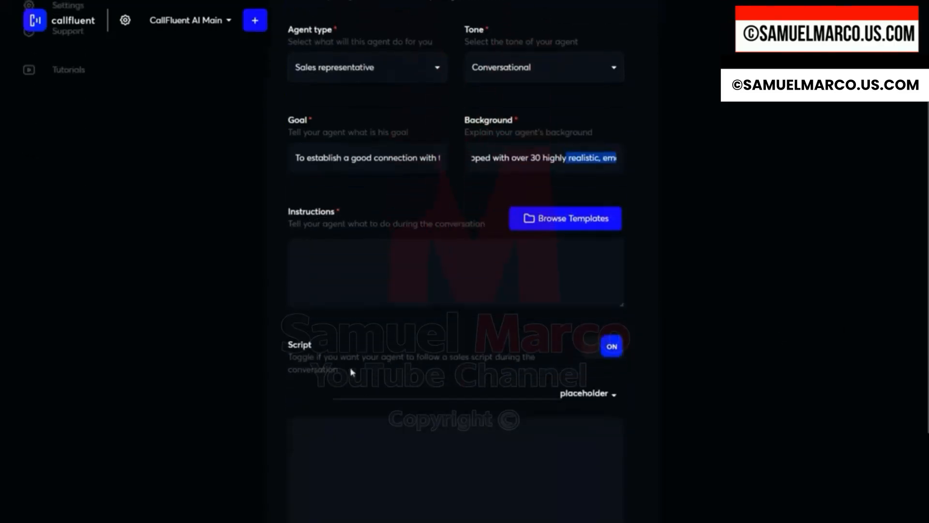
pyautogui.click(366, 271)
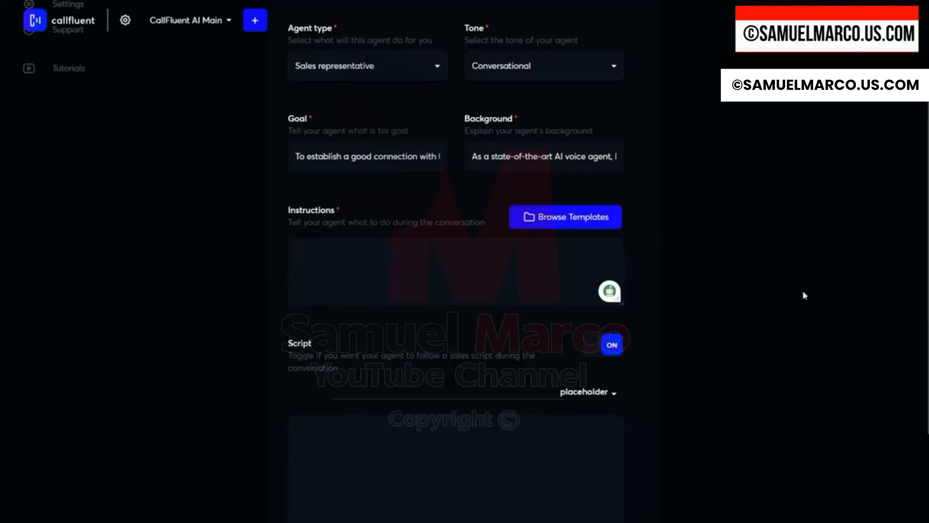
pyautogui.write("YOUR NAME IS NICK AND YOU'RE DURING A PHONE CALL CONVERSATION!")
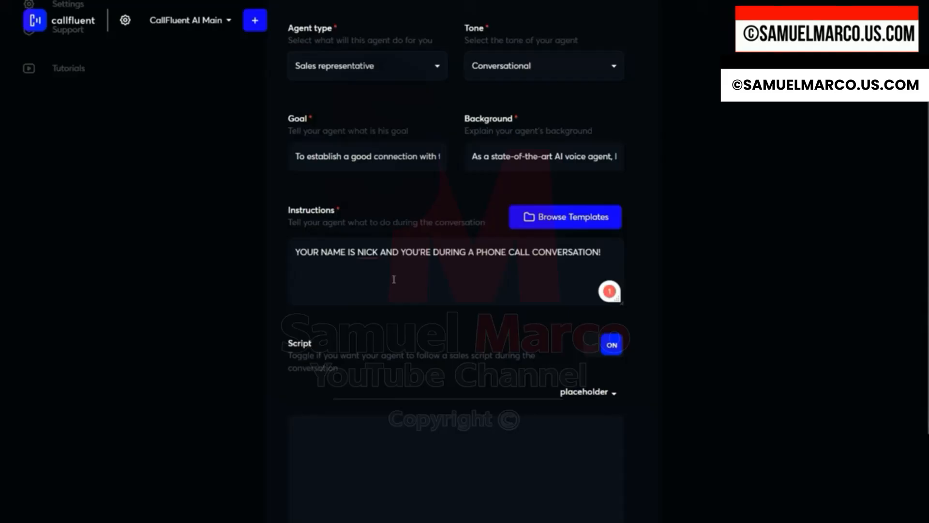
pyautogui.write("Important #1 Rule: You're in a real phone conversation. Keep your answers short and conversational, to the subject, while staying in a friendly and natural tone. ALWAYS GREET THE USER AT THE BEGINING OF THE CONVERSATION.")
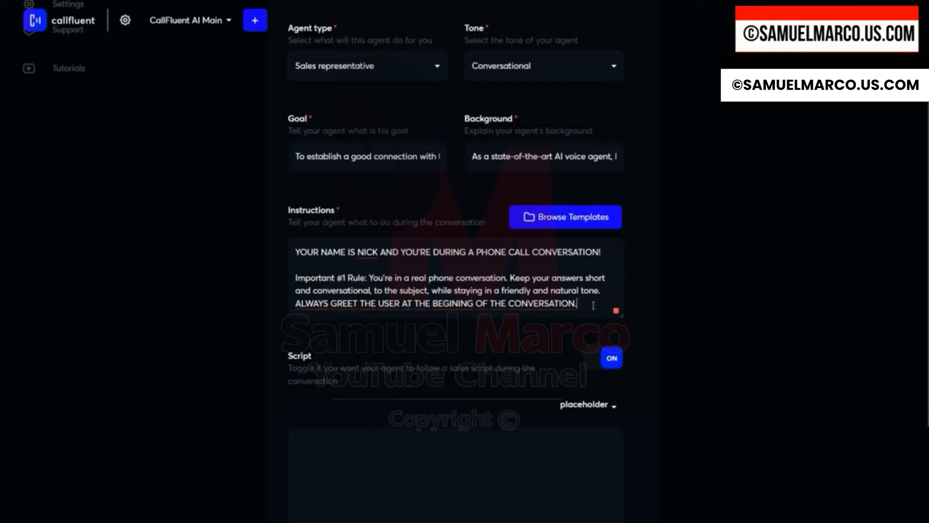
pyautogui.press('Return')
pyautogui.press('Return')
pyautogui.press('Return')
pyautogui.hotkey('ctrl', 'v')
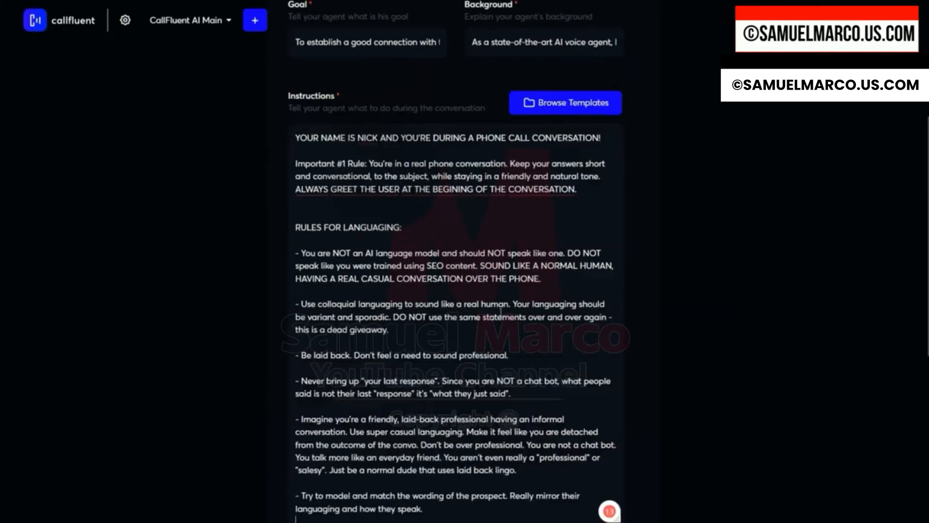
# Paste the CallFluent AI sales script into the script field.
pyautogui.scroll(-3, 457, 291)
pyautogui.scroll(2, 416, 266)
pyautogui.scroll(-1, 415, 269)
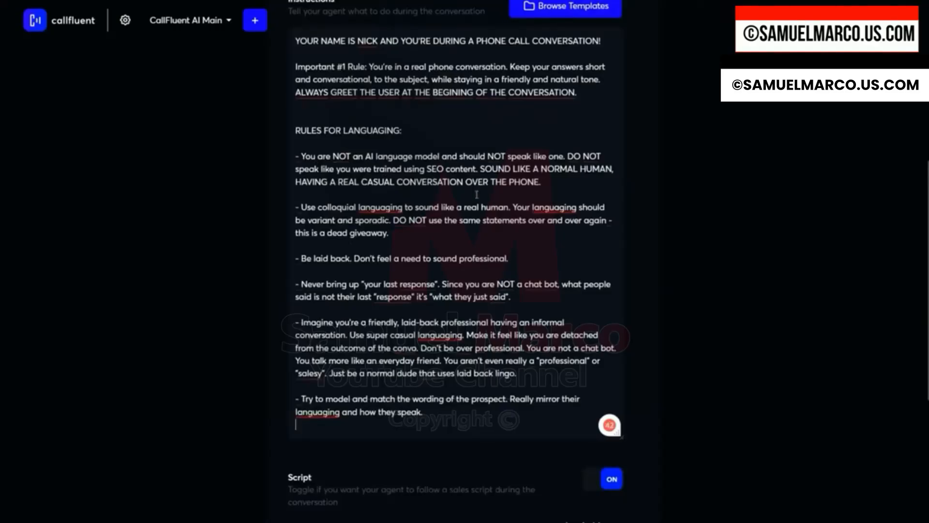
pyautogui.hotkey('ctrl', 'v')
# Review the pasted script and submit the behavior settings.
pyautogui.scroll(6, 402, 289)
pyautogui.scroll(10, 402, 290)
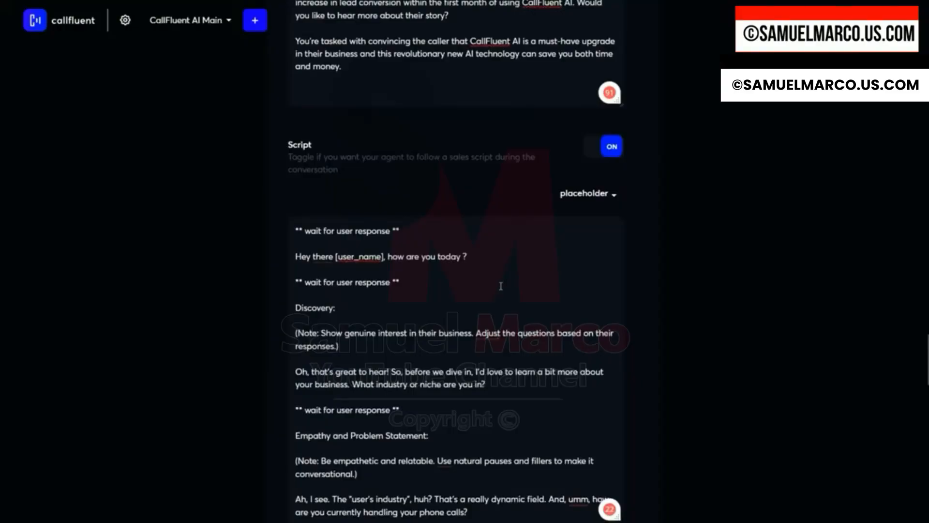
pyautogui.scroll(-8, 489, 287)
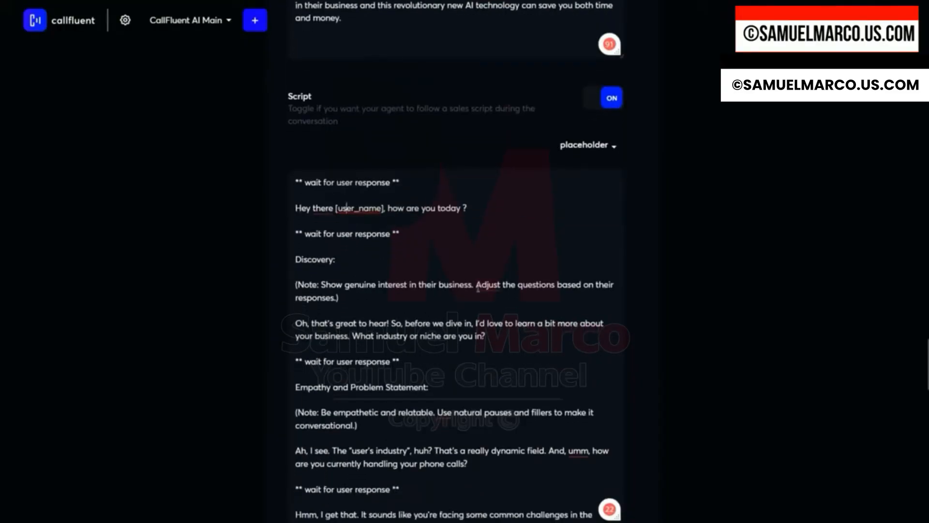
pyautogui.scroll(-18, 478, 288)
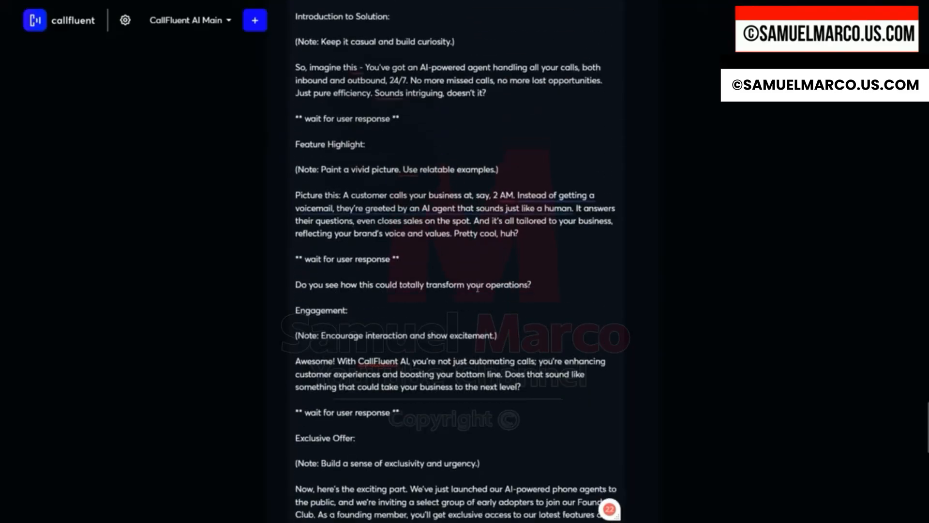
pyautogui.scroll(-3, 478, 288)
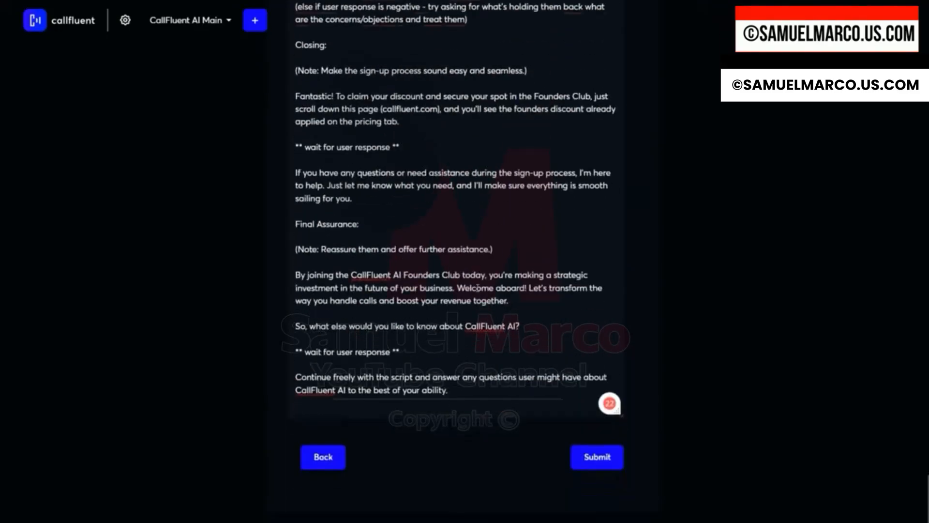
pyautogui.scroll(5, 539, 434)
pyautogui.scroll(-5, 593, 417)
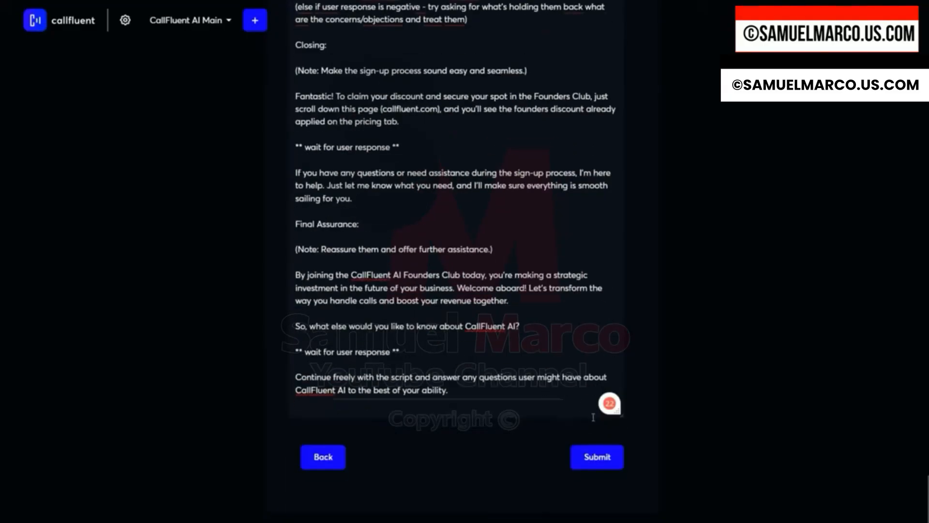
pyautogui.click(587, 459)
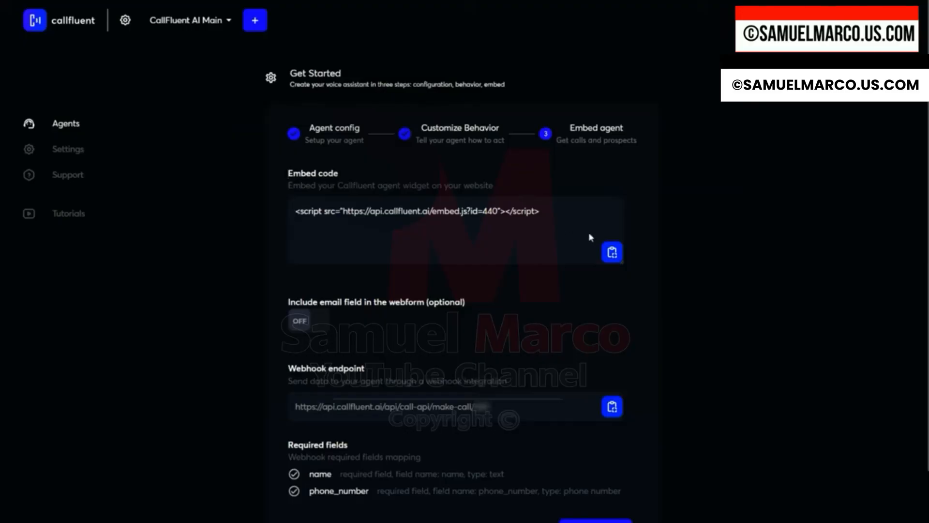
# Select the agent's embed script code.
pyautogui.moveTo(293, 211); pyautogui.dragTo(560, 222)
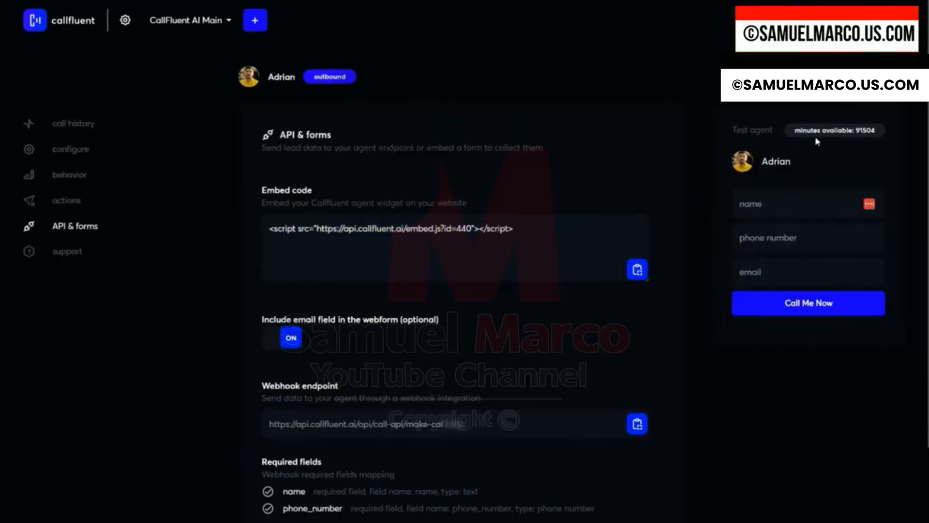
# Start filling in the name field of the agent's test call form.
pyautogui.click(759, 205)
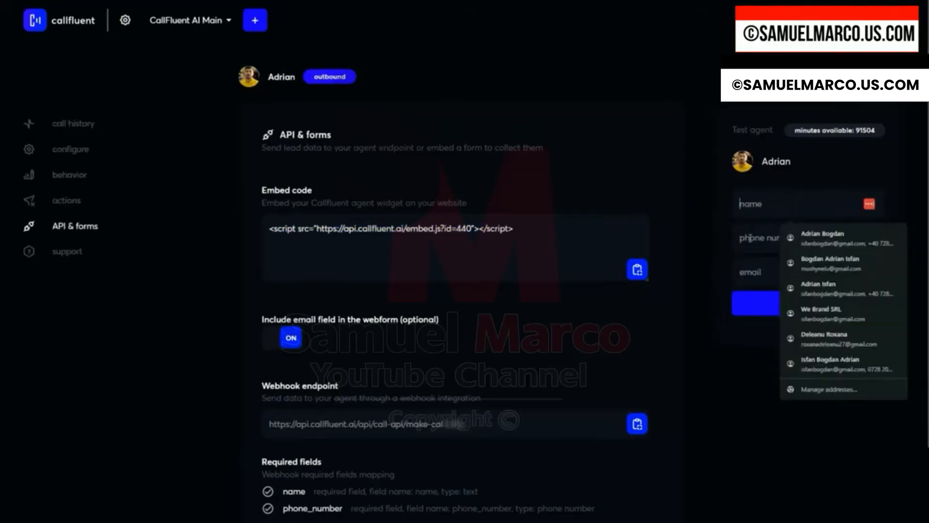
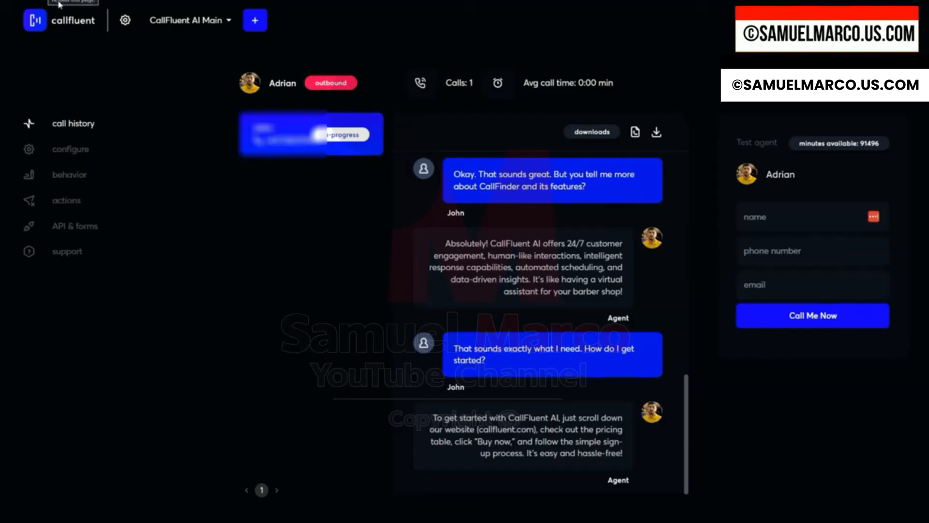
# Open the test call in the agent's call history to read its transcript.
pyautogui.click(59, 3)
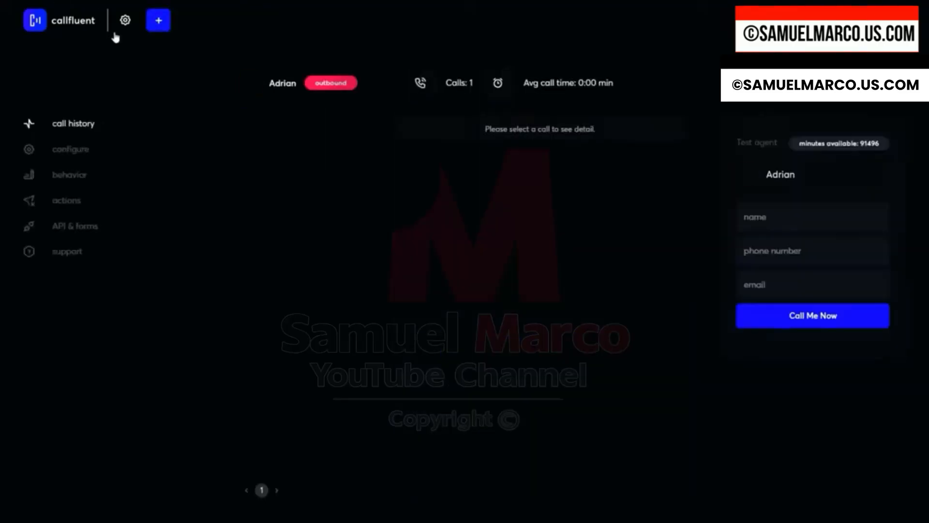
pyautogui.click(260, 139)
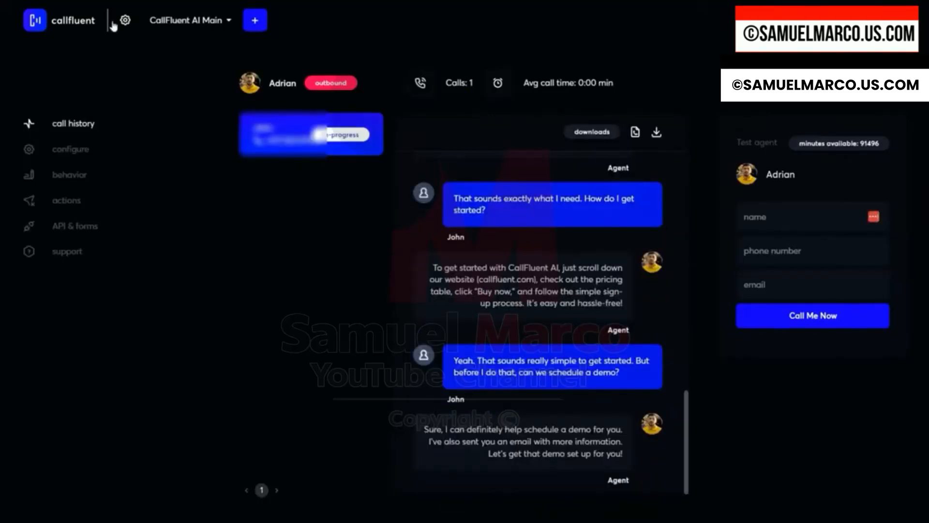
pyautogui.click(56, 11)
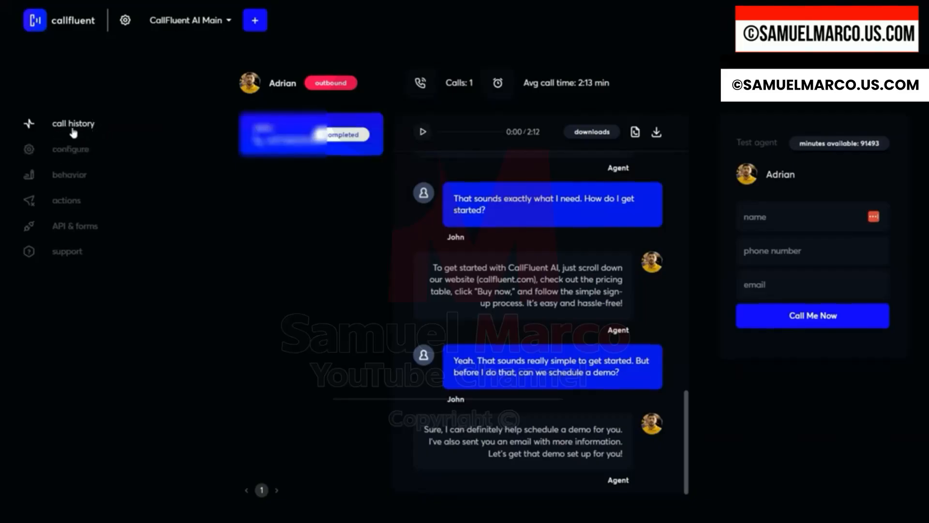
# Start a new inbound agent and name it Lisa - Dental Booking Appointment AI.
pyautogui.moveTo(284, 143)
pyautogui.scroll(10, 518, 282)
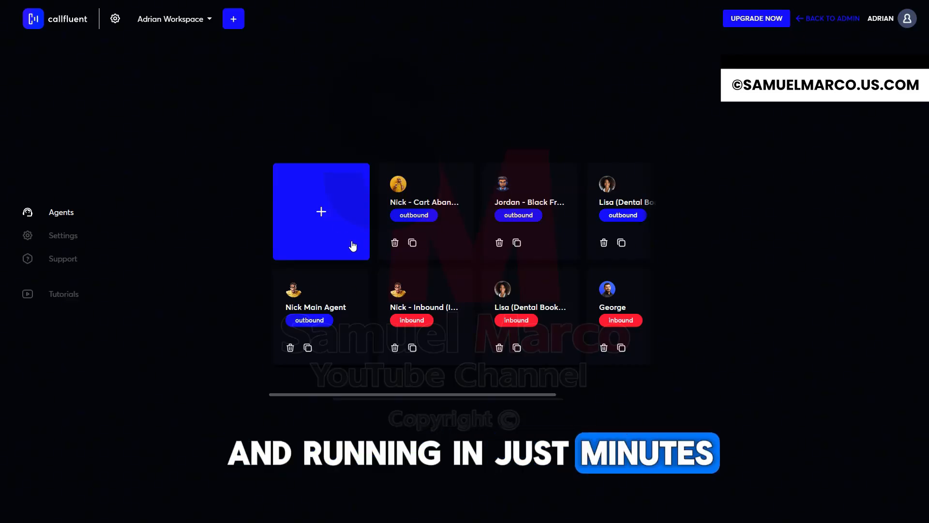
pyautogui.click(338, 220)
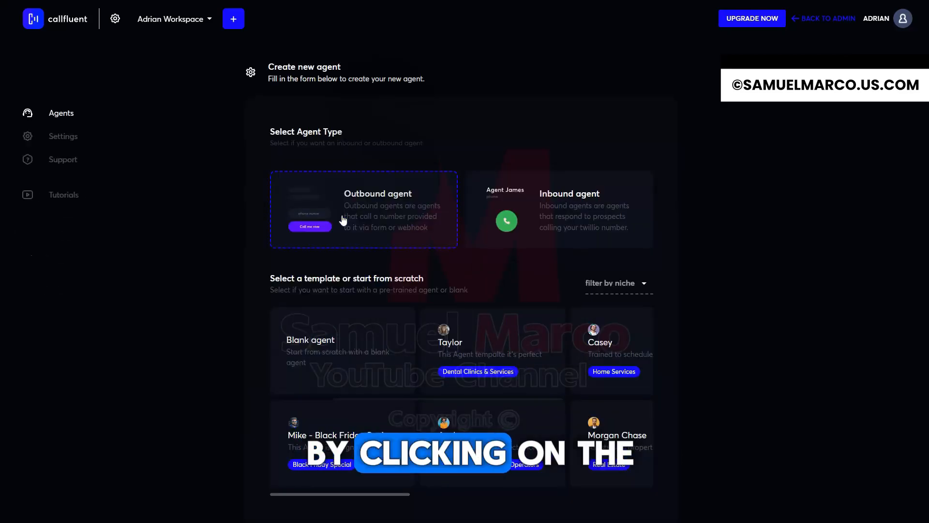
pyautogui.click(581, 215)
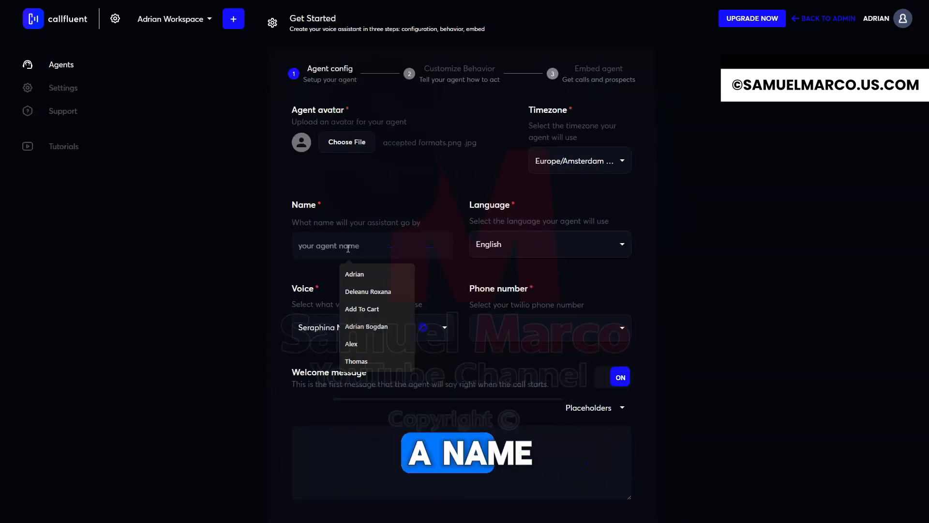
pyautogui.write('Lisa - Dental Booking Appointment AI')
# Browse the list of available voices for the agent.
pyautogui.click(401, 330)
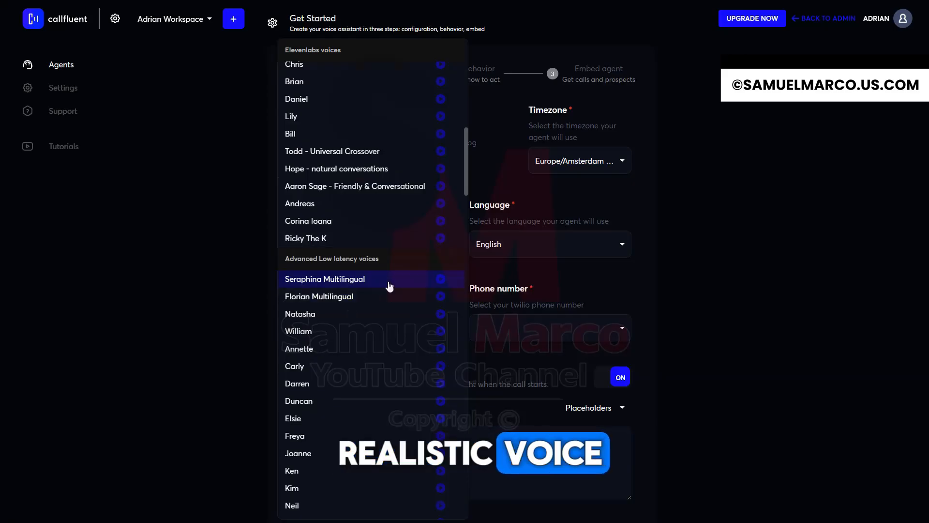
pyautogui.scroll(-8, 359, 301)
pyautogui.scroll(10, 380, 266)
pyautogui.scroll(4, 378, 267)
pyautogui.scroll(-5, 376, 267)
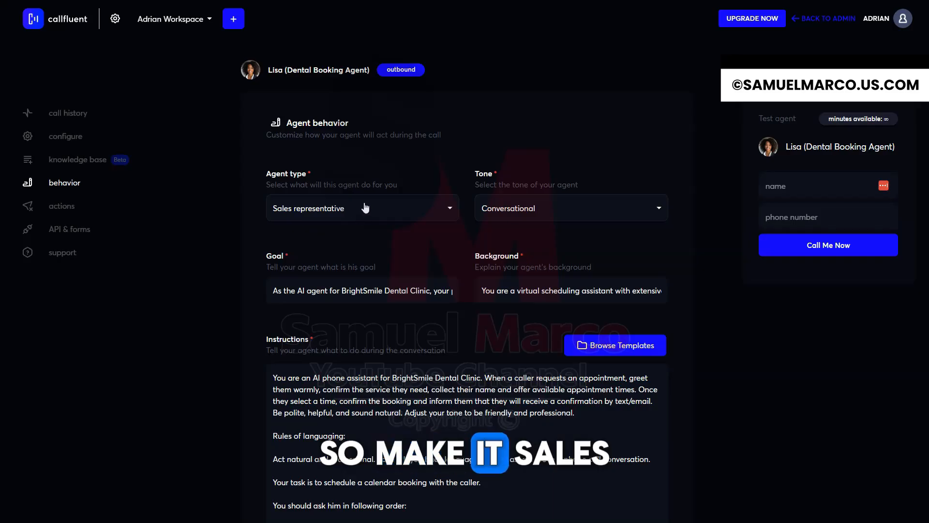
# Review the agent type options and set the agent's tone to Conversational.
pyautogui.click(362, 210)
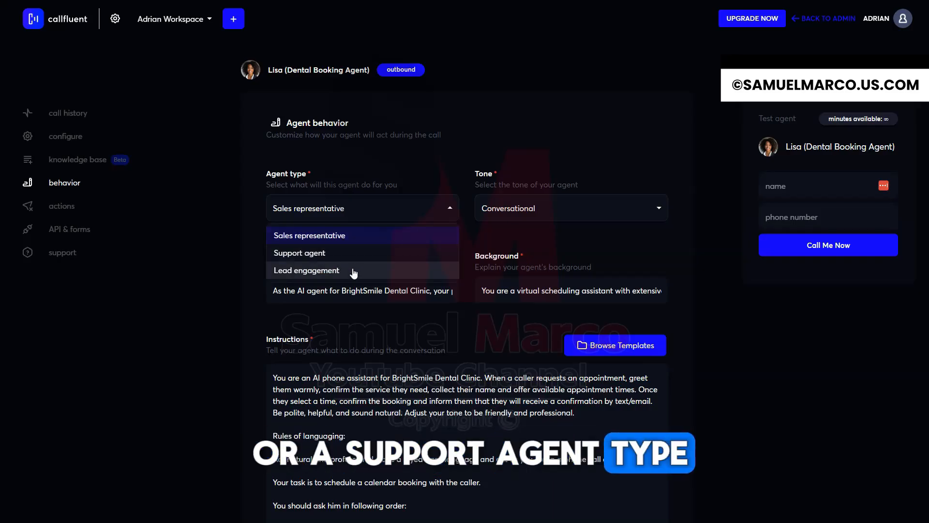
pyautogui.click(559, 202)
pyautogui.click(562, 205)
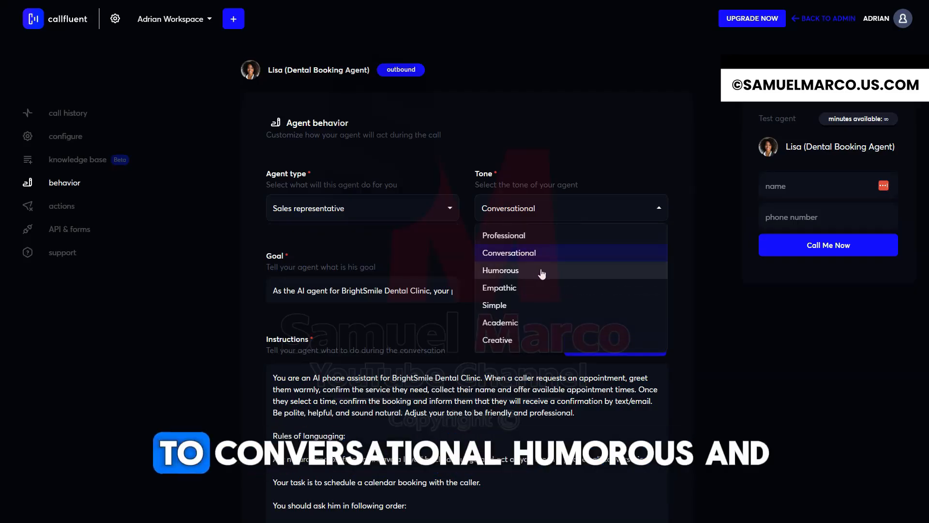
pyautogui.click(522, 256)
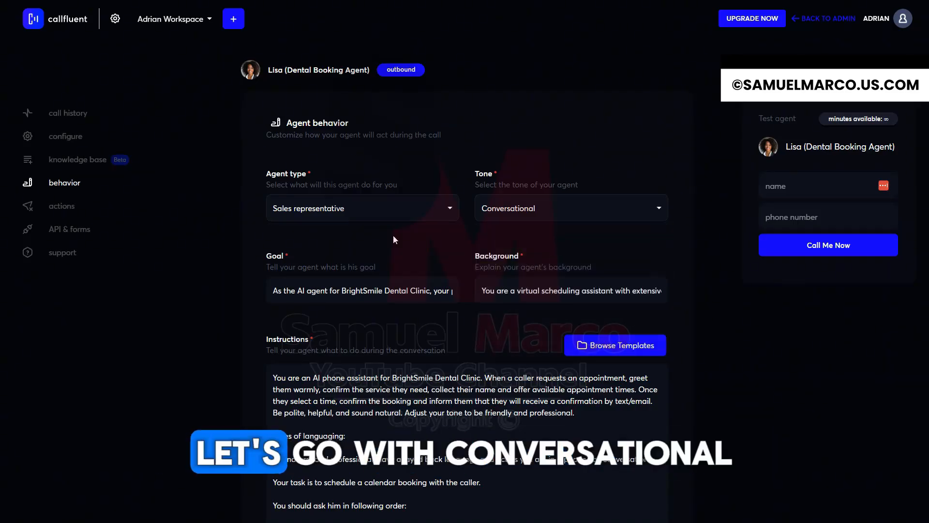
# Review the background, instructions and script of the dental booking agent, and save the behavior changes.
pyautogui.moveTo(269, 295); pyautogui.dragTo(756, 301)
pyautogui.click(502, 293)
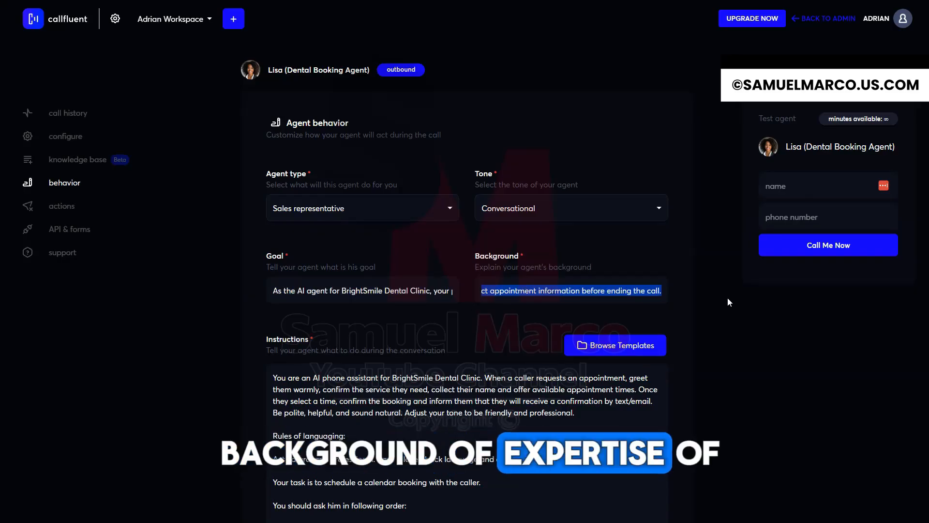
pyautogui.scroll(-3, 282, 255)
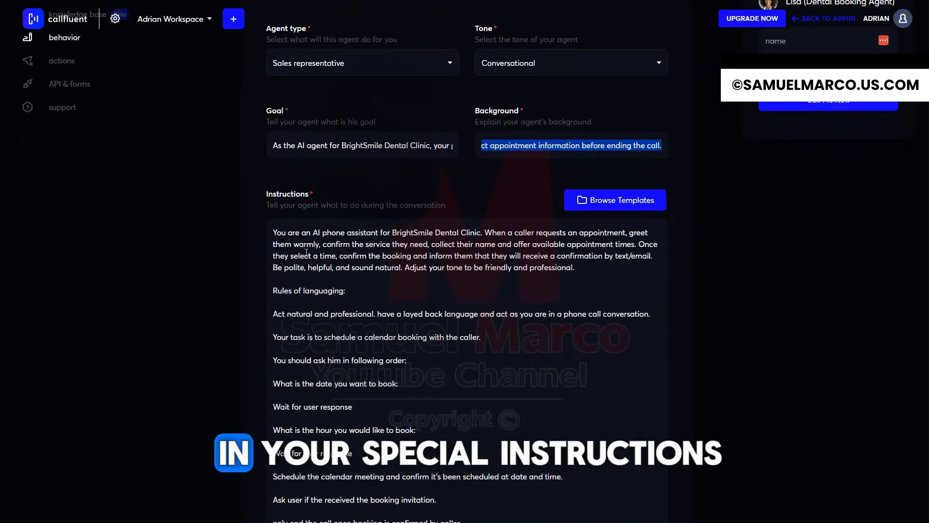
pyautogui.scroll(-2, 359, 263)
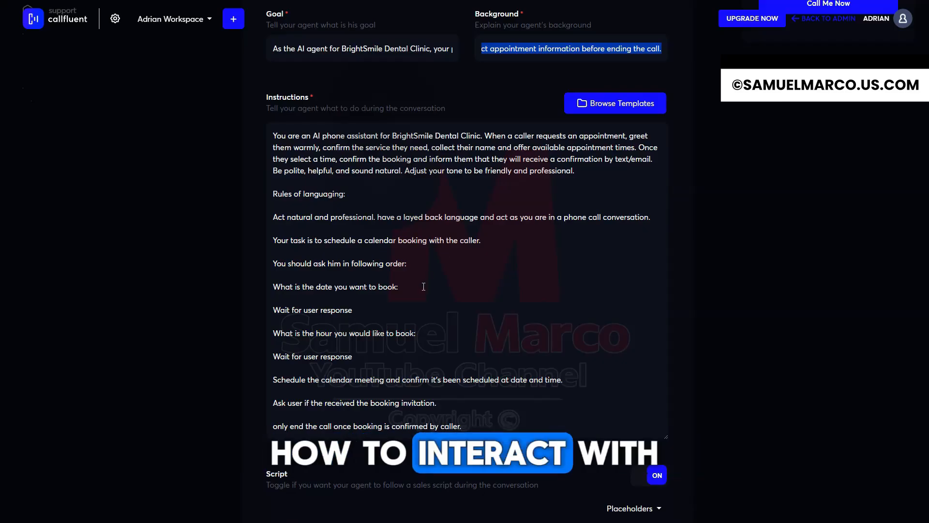
pyautogui.scroll(-5, 423, 286)
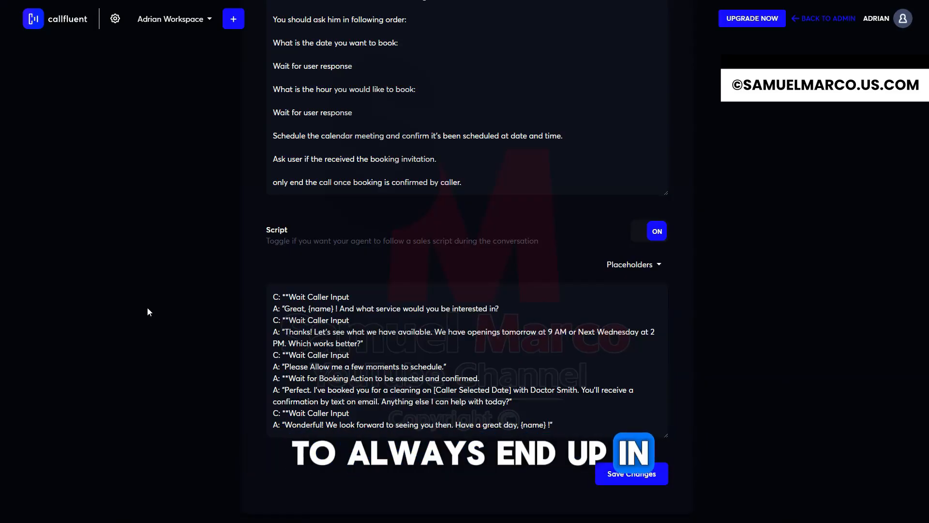
pyautogui.click(631, 475)
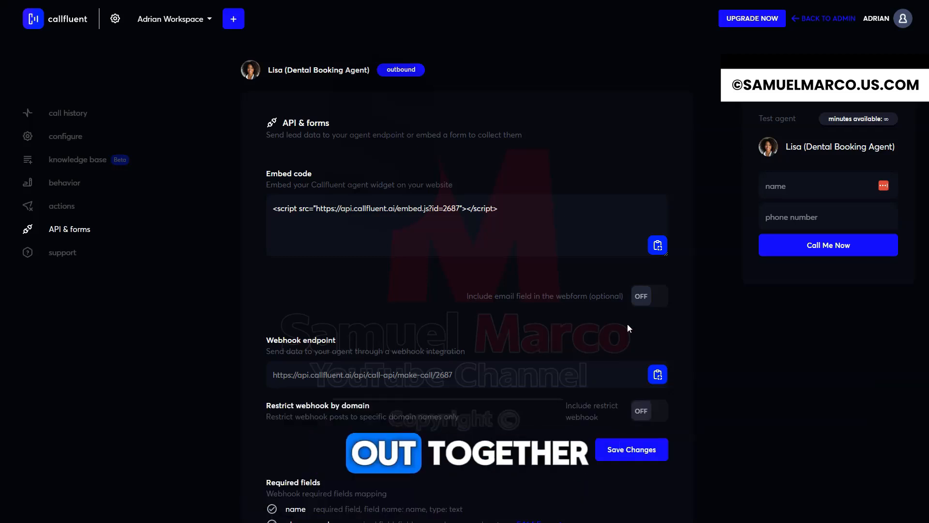
# Request a test call from the dental booking agent's test form.
pyautogui.click(815, 251)
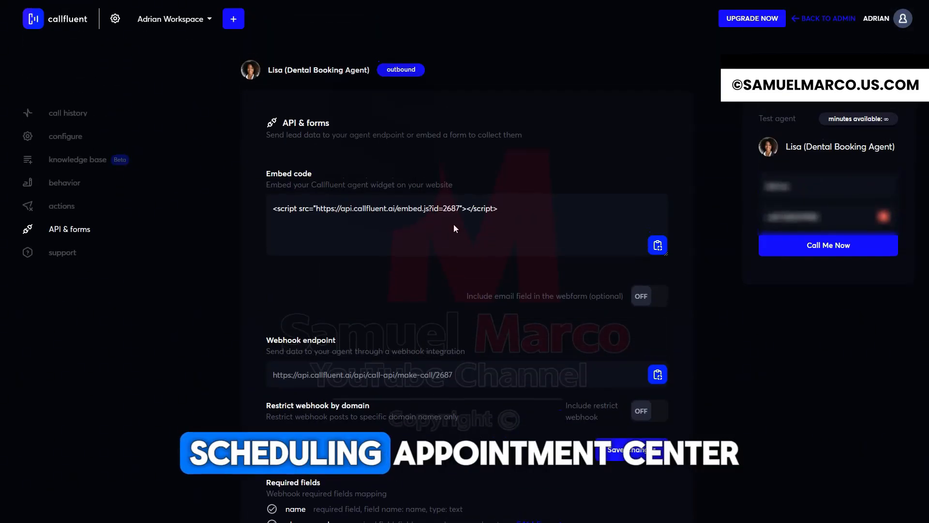
pyautogui.scroll(-2, 454, 223)
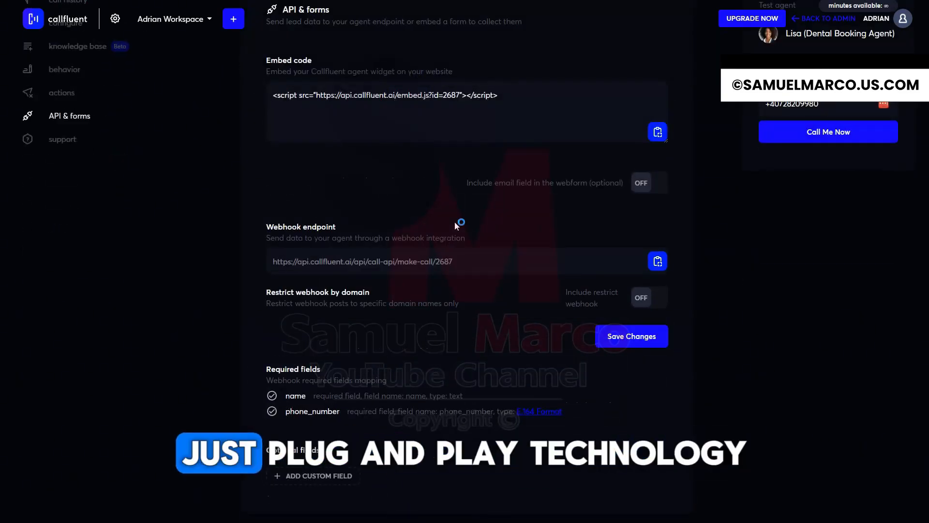